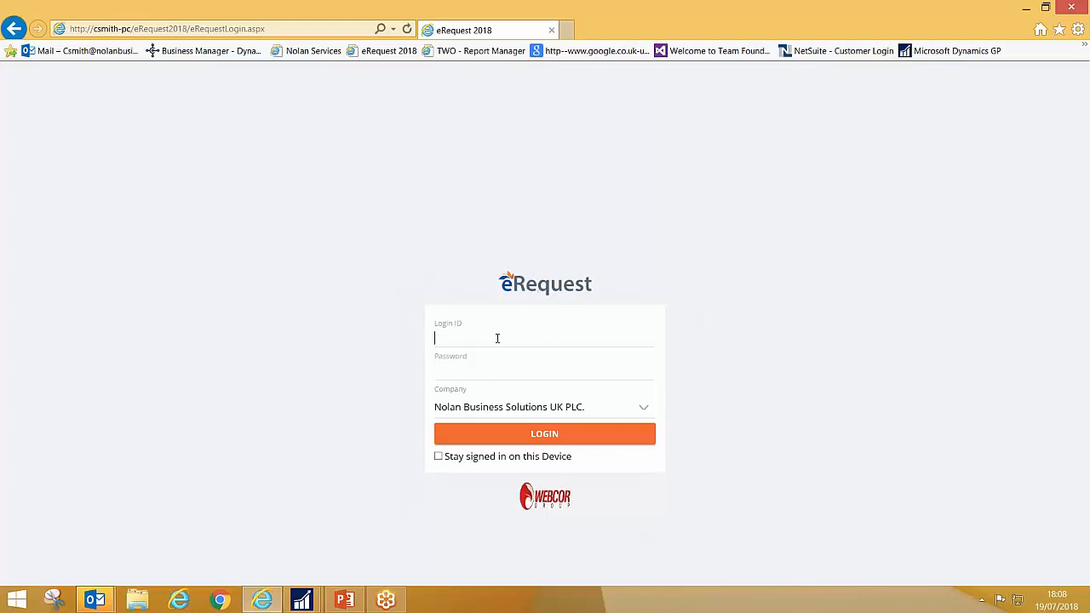
Step: Log in to Nolan Business Solutions UK PLC. with the requester's login ID and account password
text(Angela)
text(•••••••••)
click(550, 439)
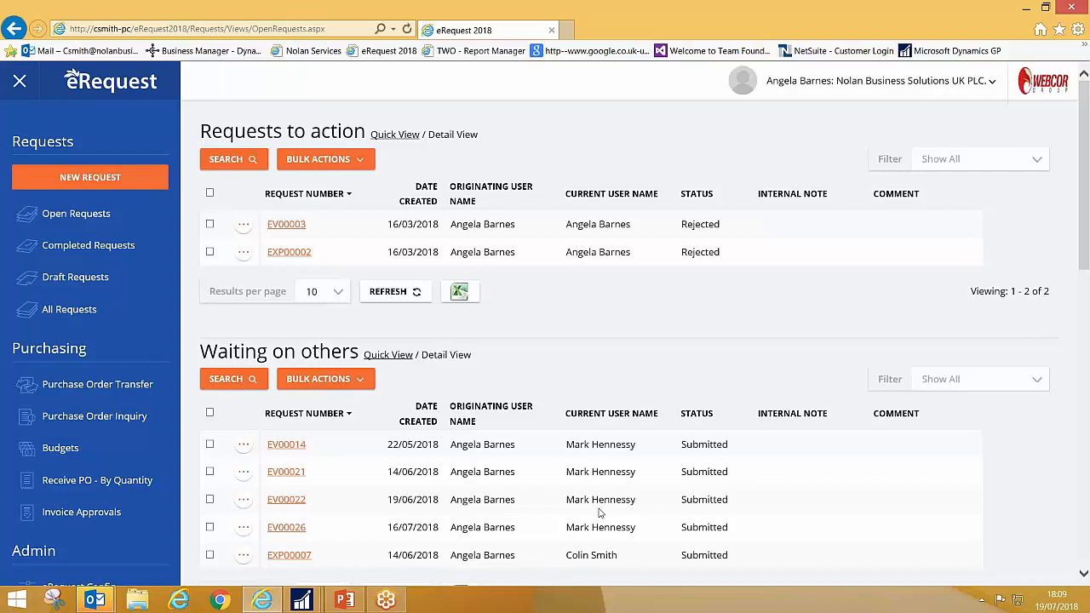
Step: Review the requests to action, those waiting on others and the recently completed requests
scroll(835, 523, down, 5)
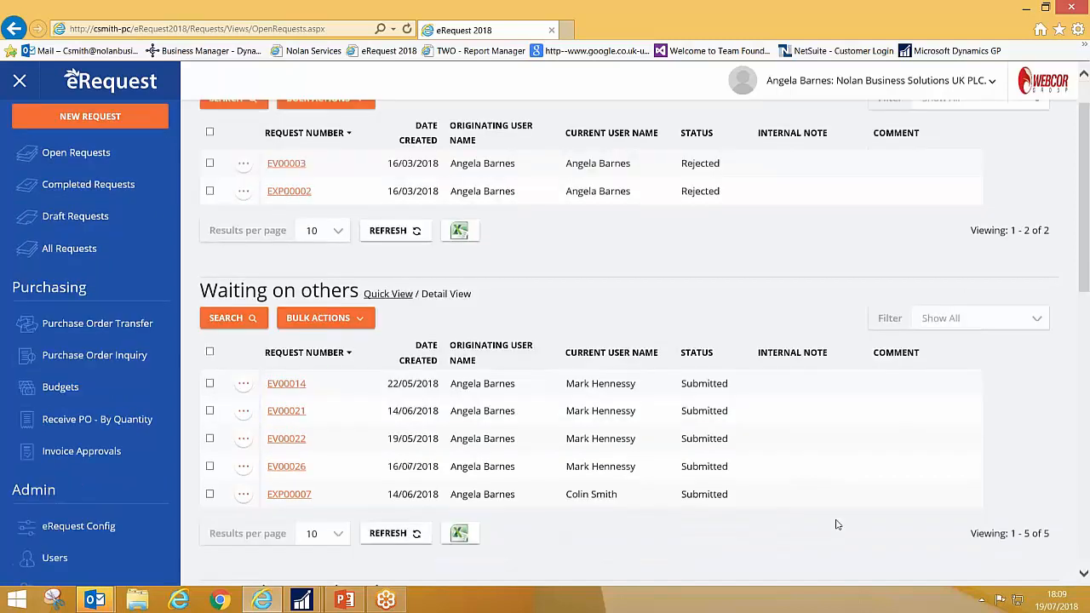
scroll(725, 488, down, 4)
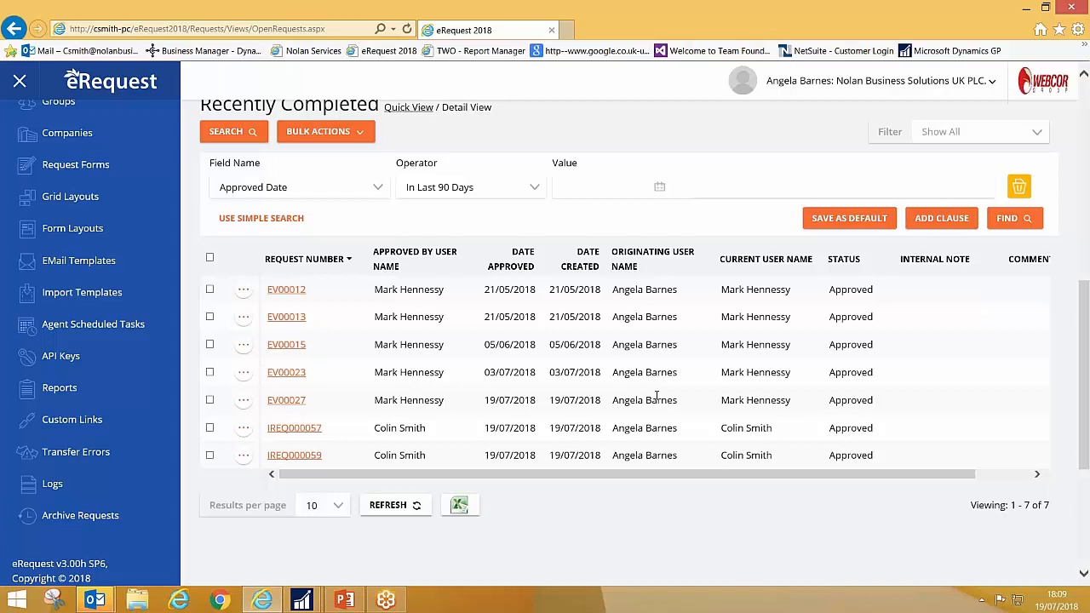
click(244, 292)
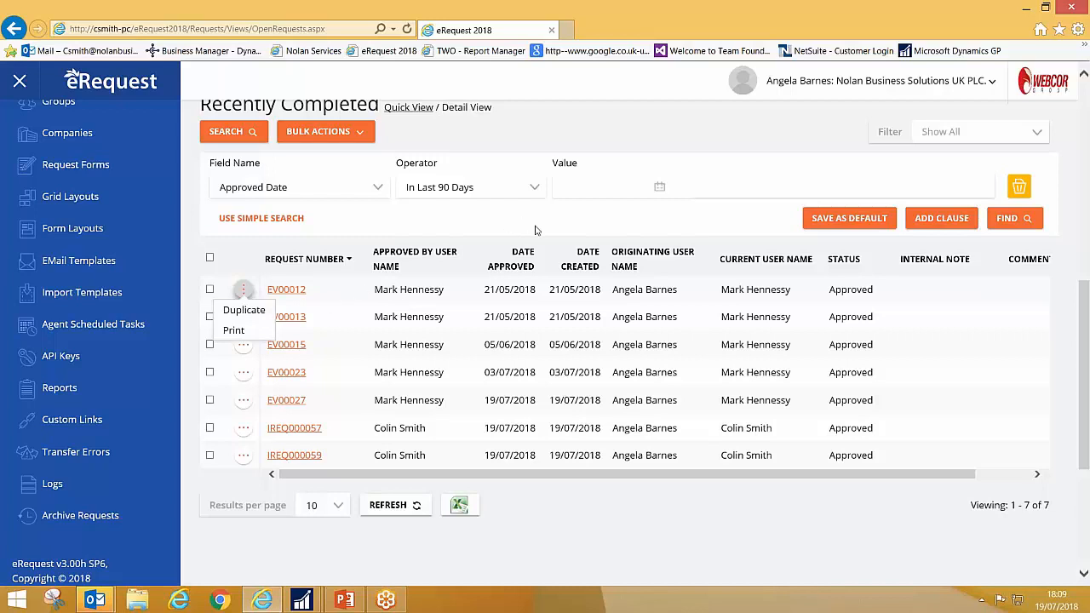
drag(1084, 337, 1072, 123)
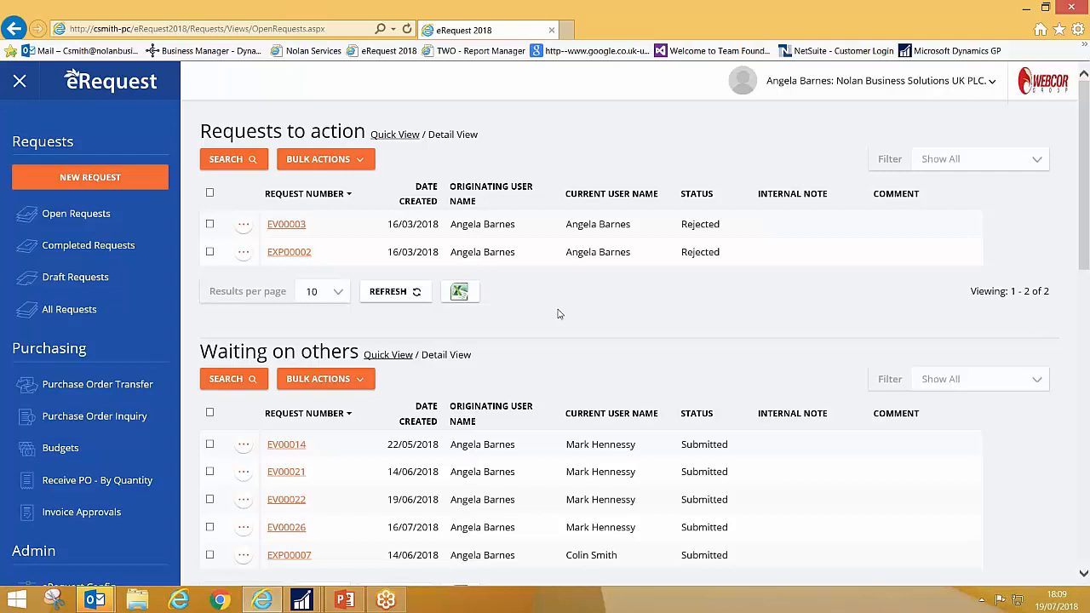
Step: Start a new request using the Imports request form
click(94, 181)
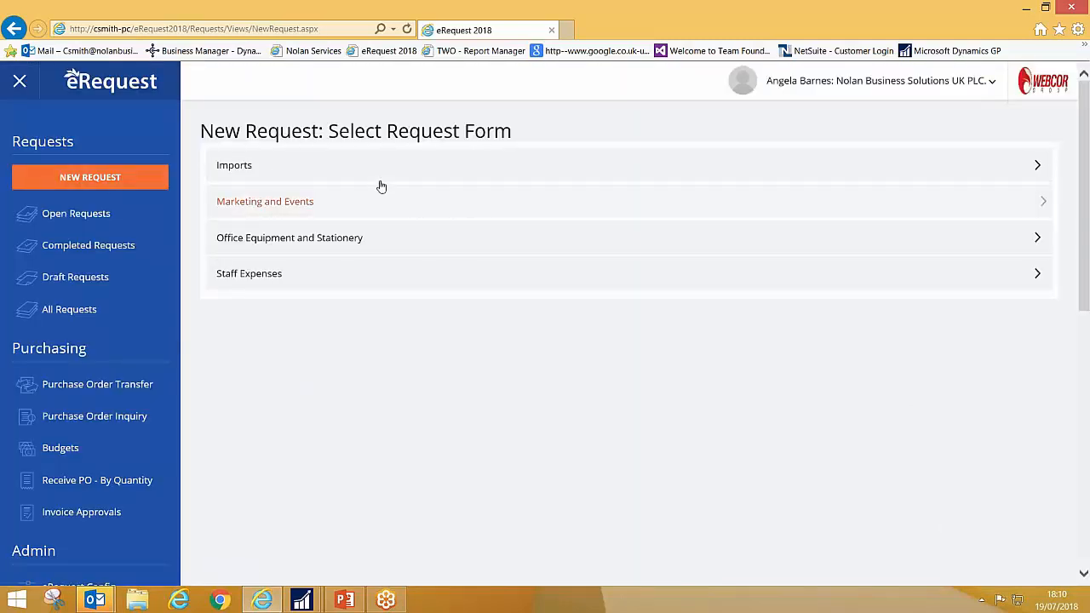
click(239, 169)
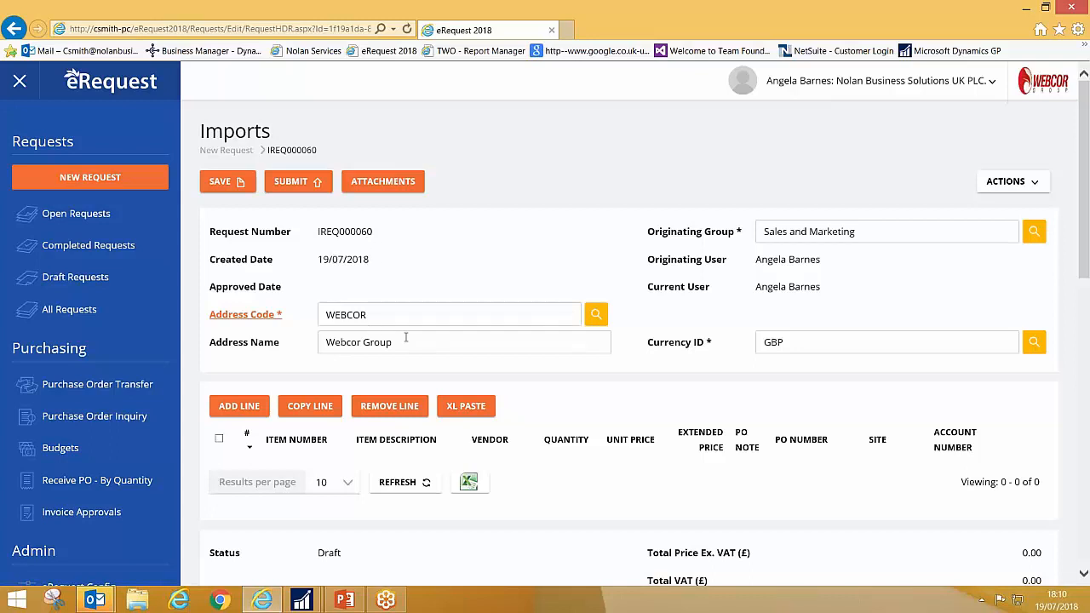
Step: Look through the available company addresses and check the address details of the WEBCOR address code, returning to the request
click(596, 315)
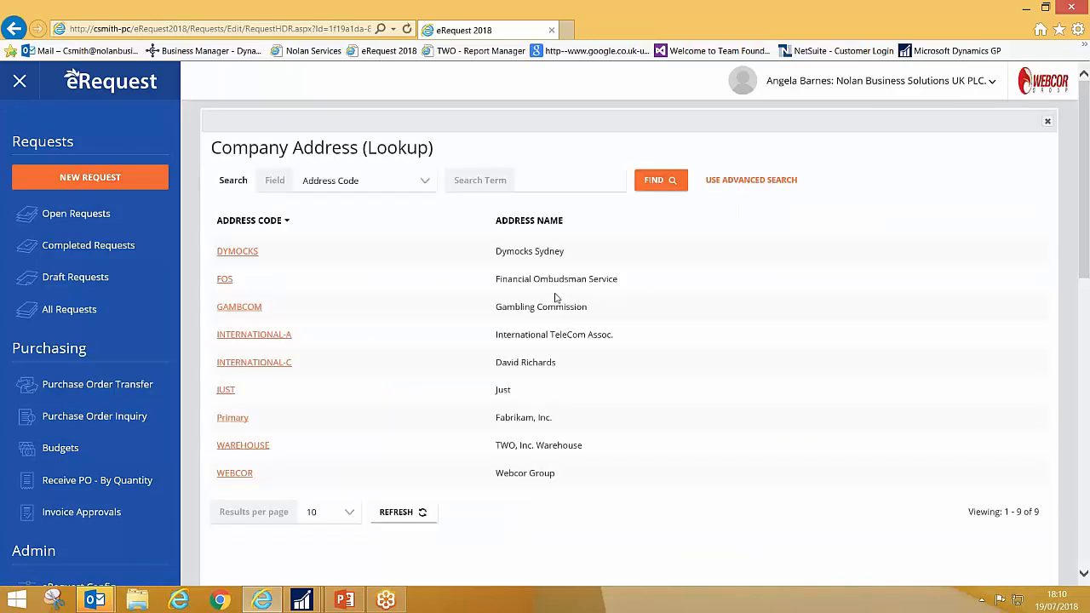
click(1047, 121)
click(252, 315)
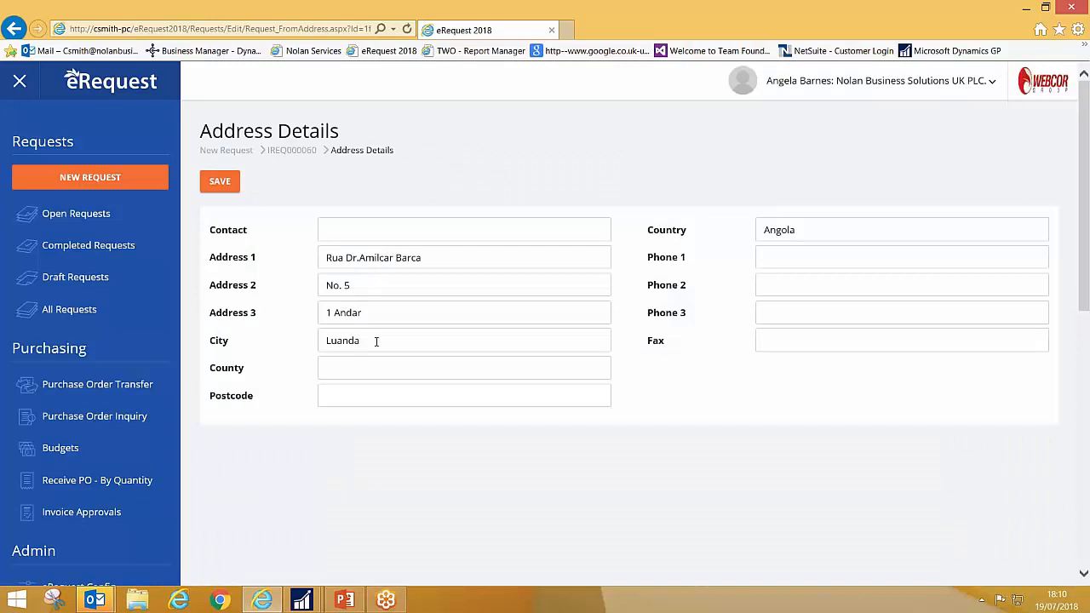
click(297, 153)
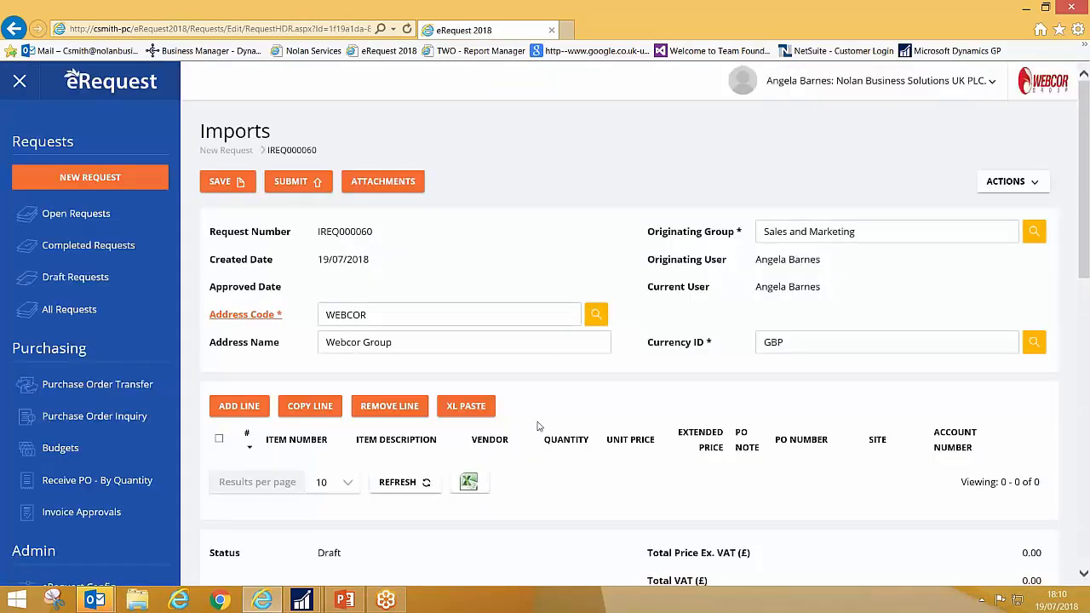
Step: Add a line to the Imports request and choose THAI HOM MALI RICE as its item
scroll(538, 430, down, 1)
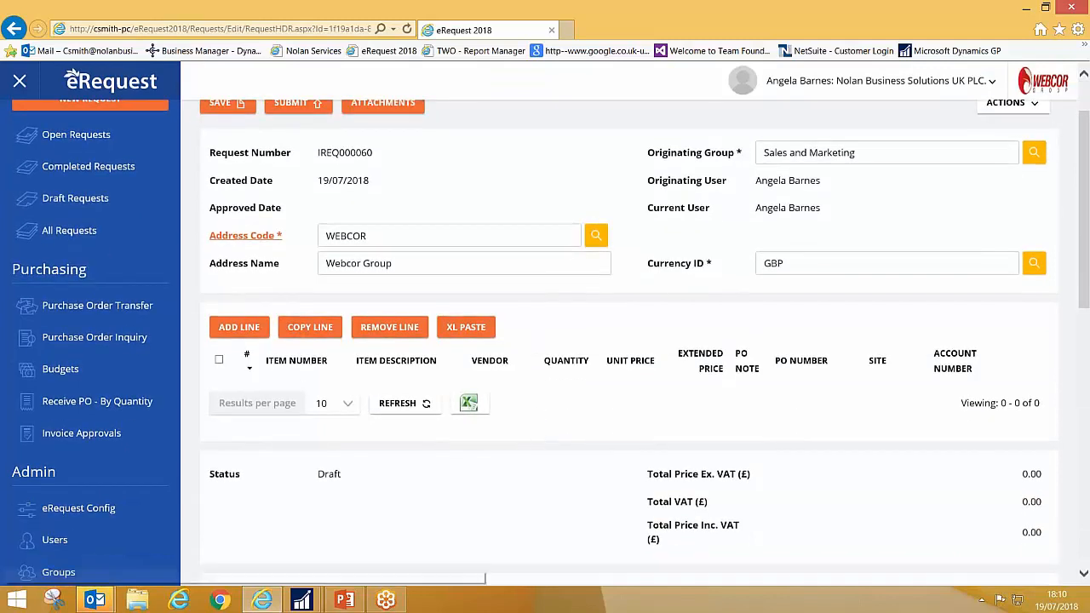
click(242, 328)
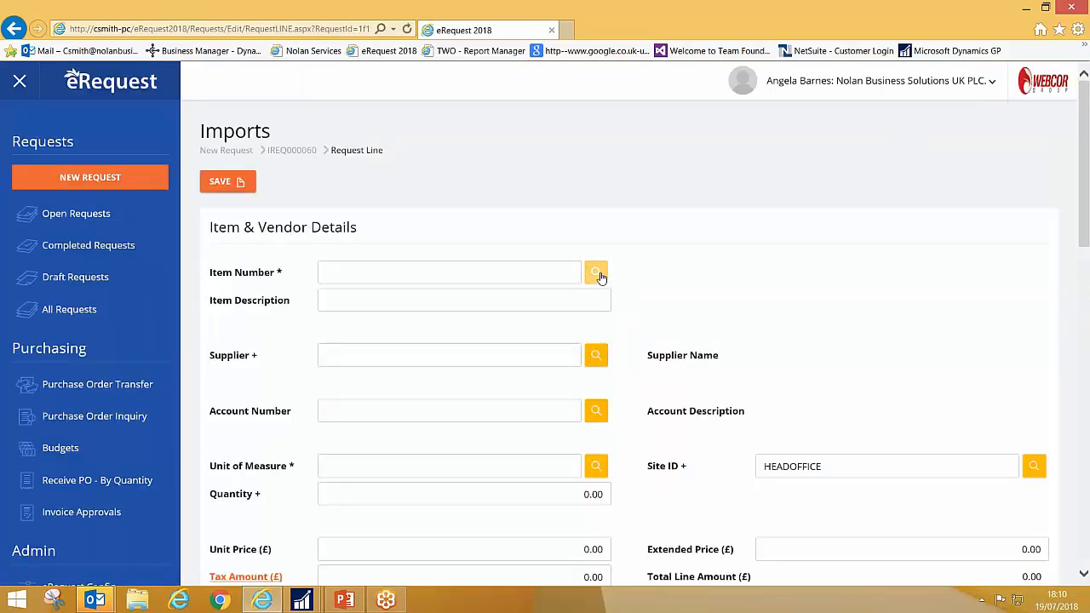
click(596, 271)
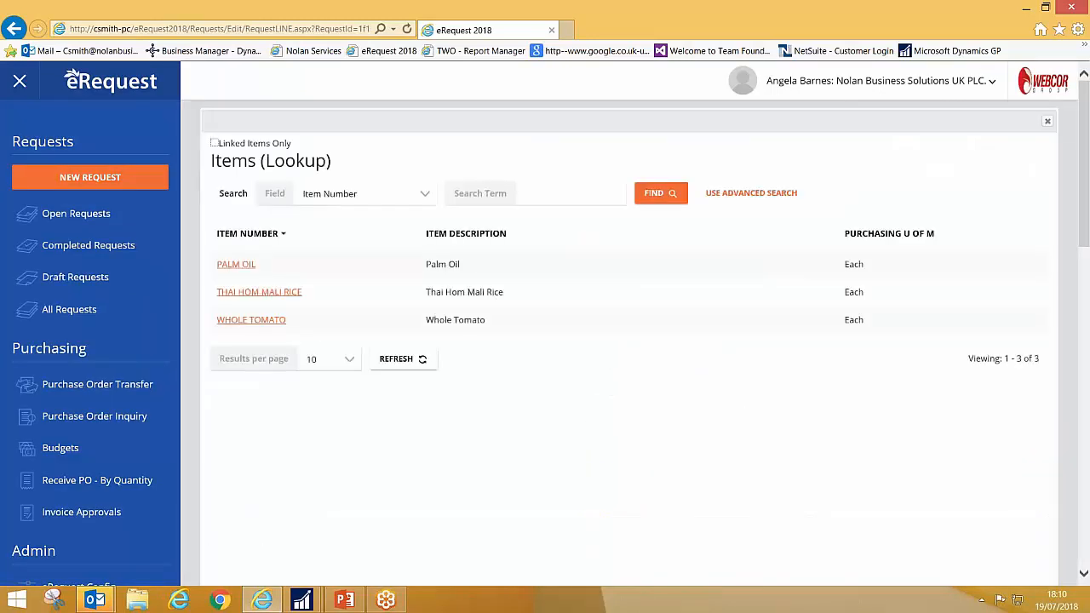
click(272, 293)
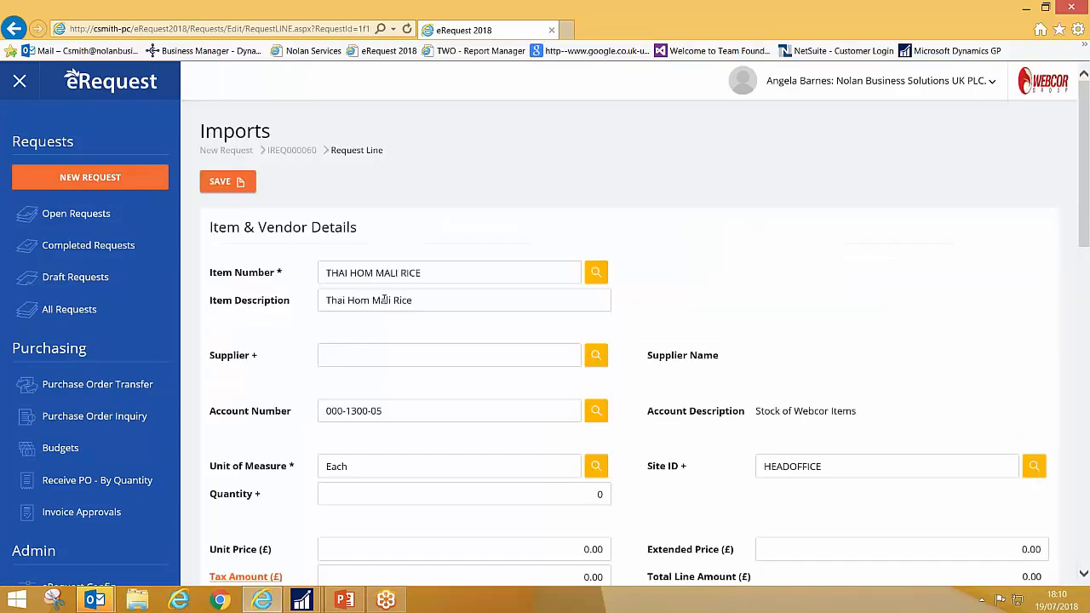
Step: Assign the linked supplier WEMARKET0001 to the rice request line
click(425, 300)
click(439, 349)
click(596, 356)
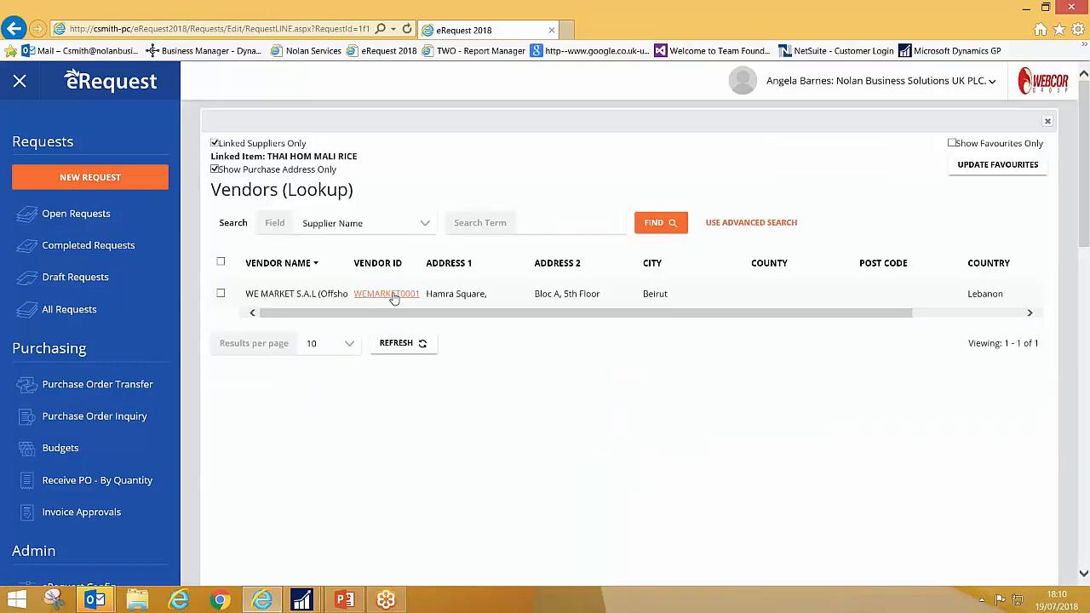
click(386, 294)
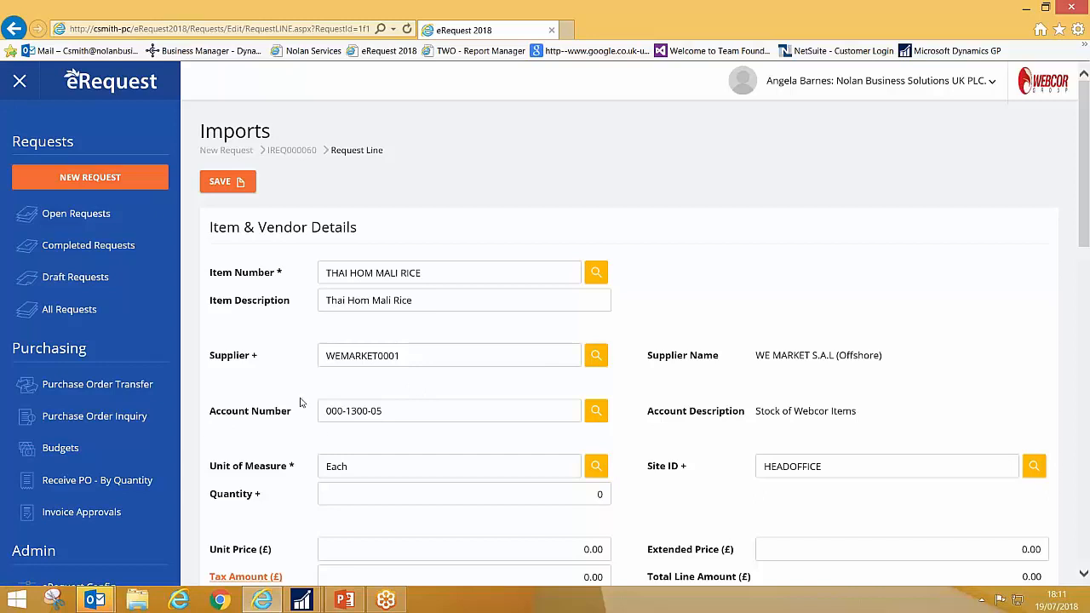
Step: Set the request line's quantity to 200 and its unit price to £12.00
scroll(462, 438, down, 3)
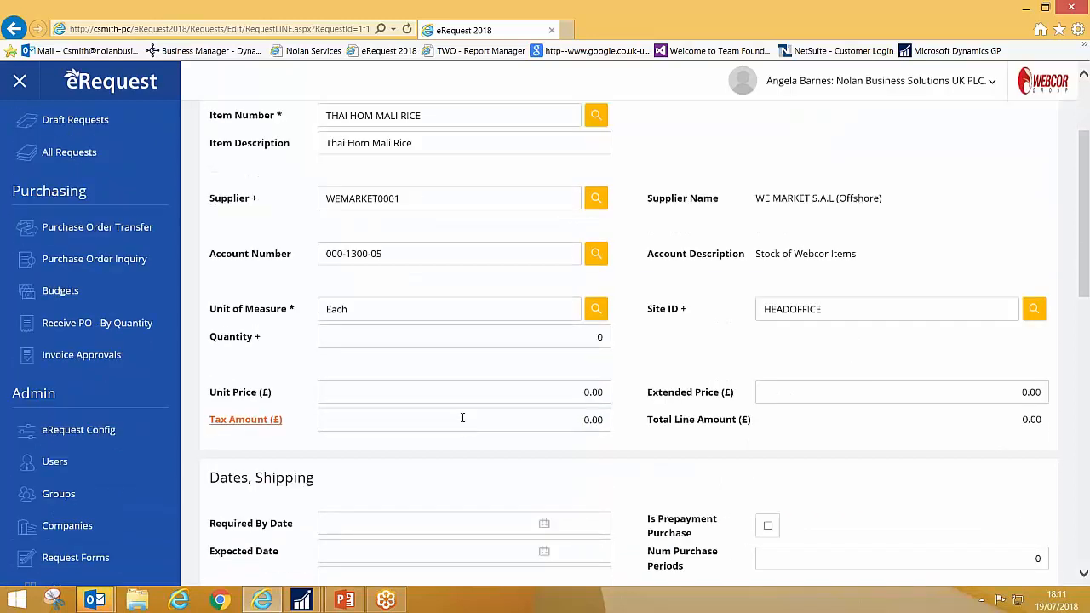
click(559, 338)
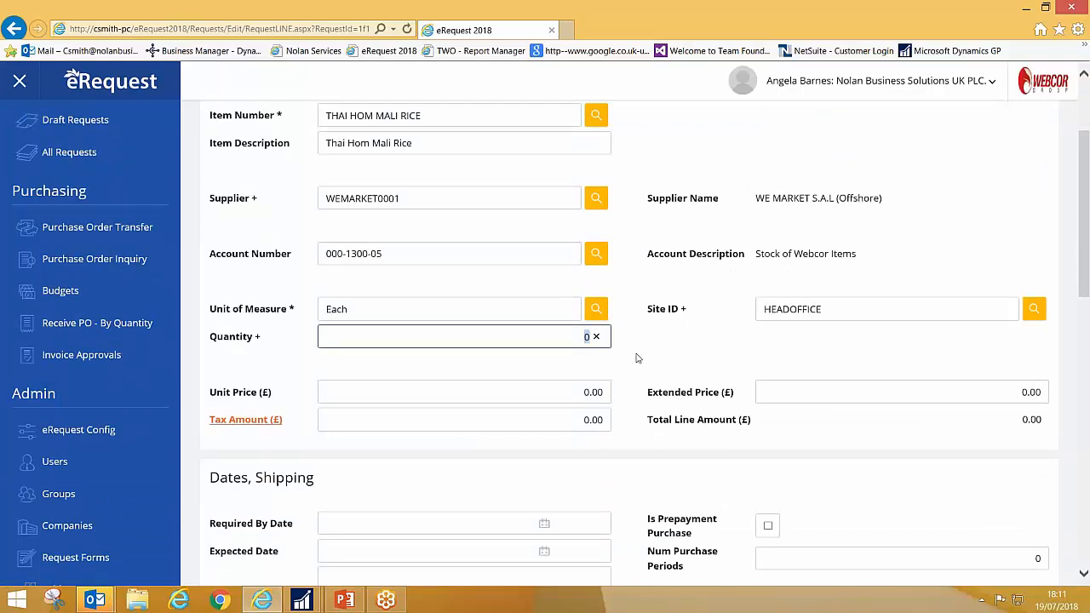
text(200)
key(Tab)
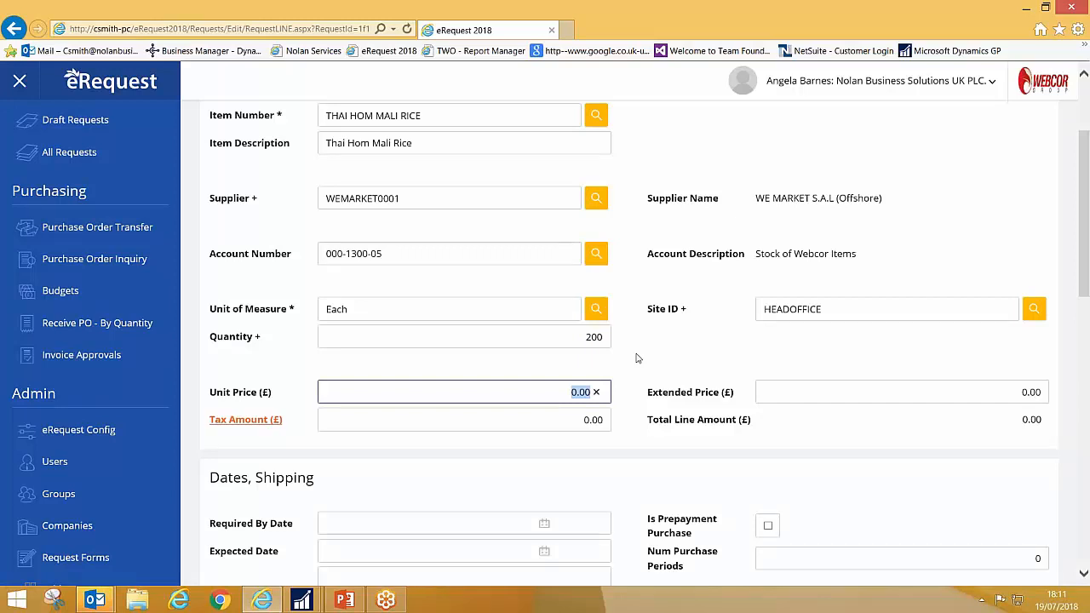
text(12.00)
key(Tab)
Step: Set the line's required by date to 27/07/2018 and save the request line
key(Tab)
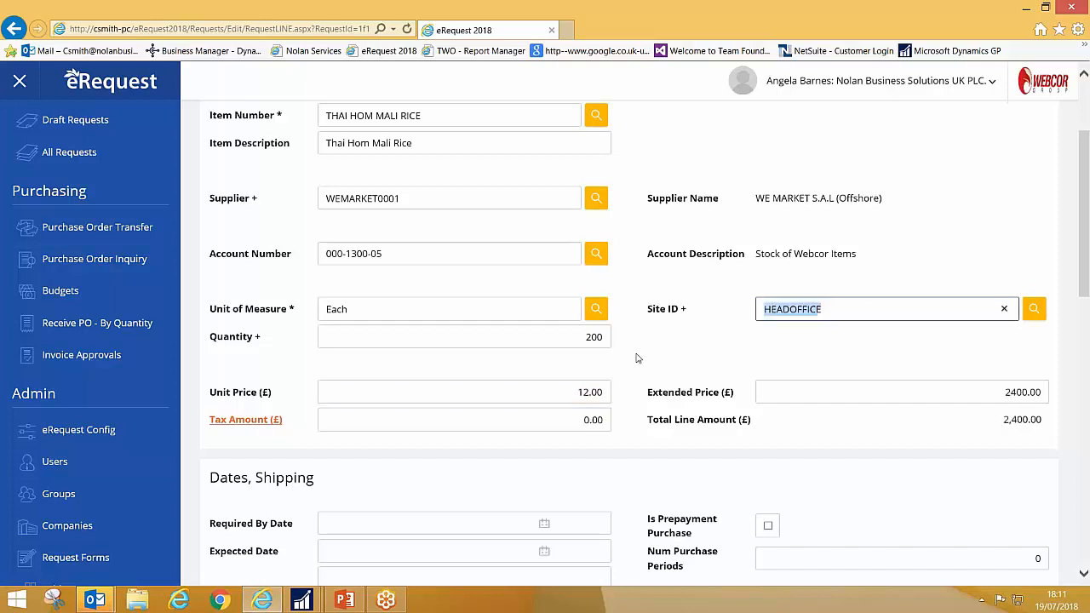
key(Tab)
key(Tab)
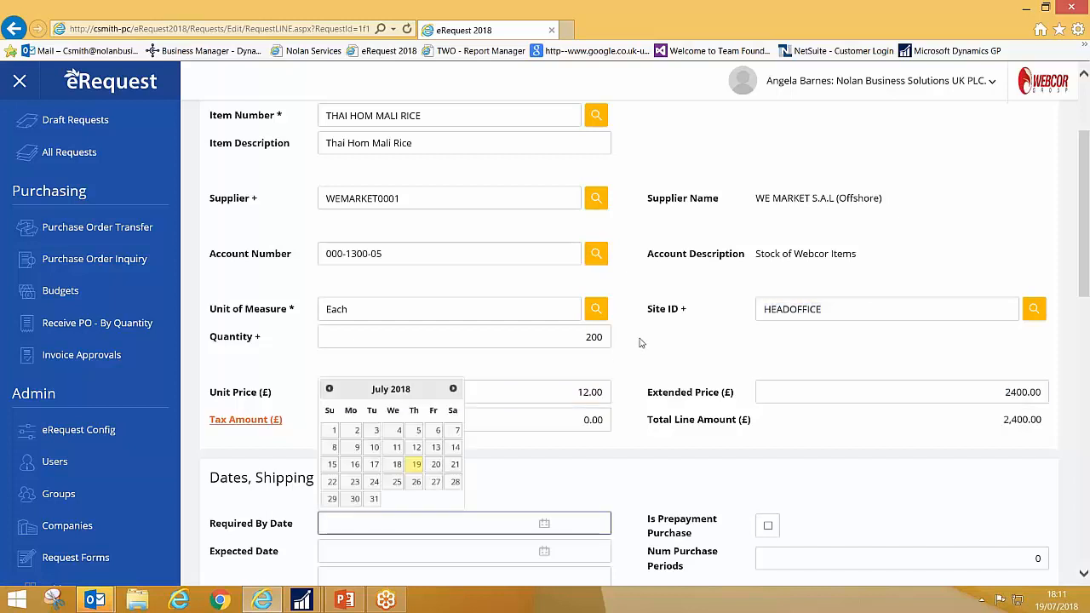
key(Tab)
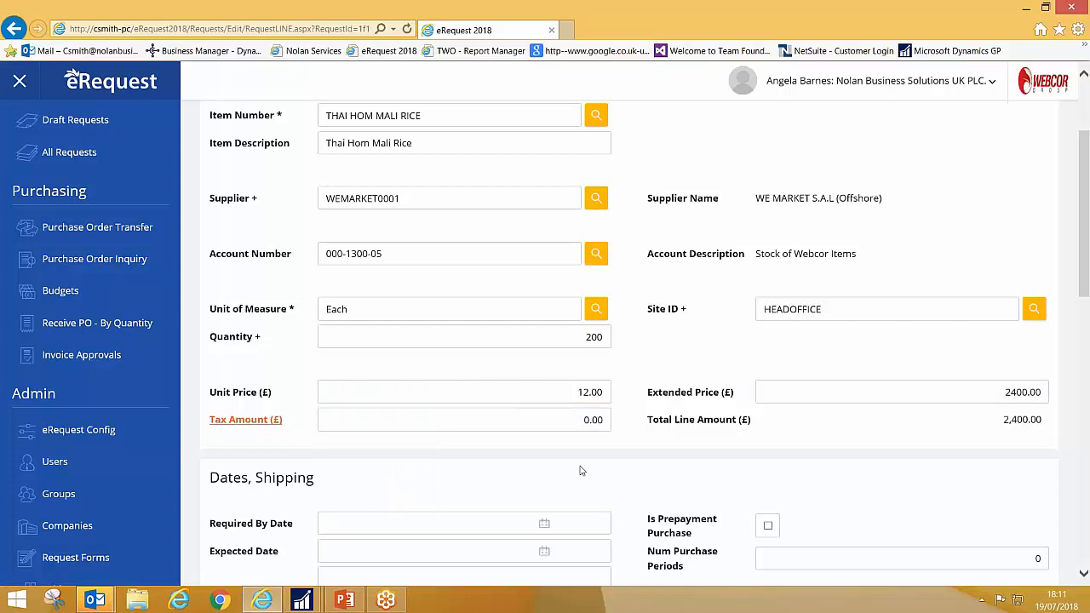
click(350, 526)
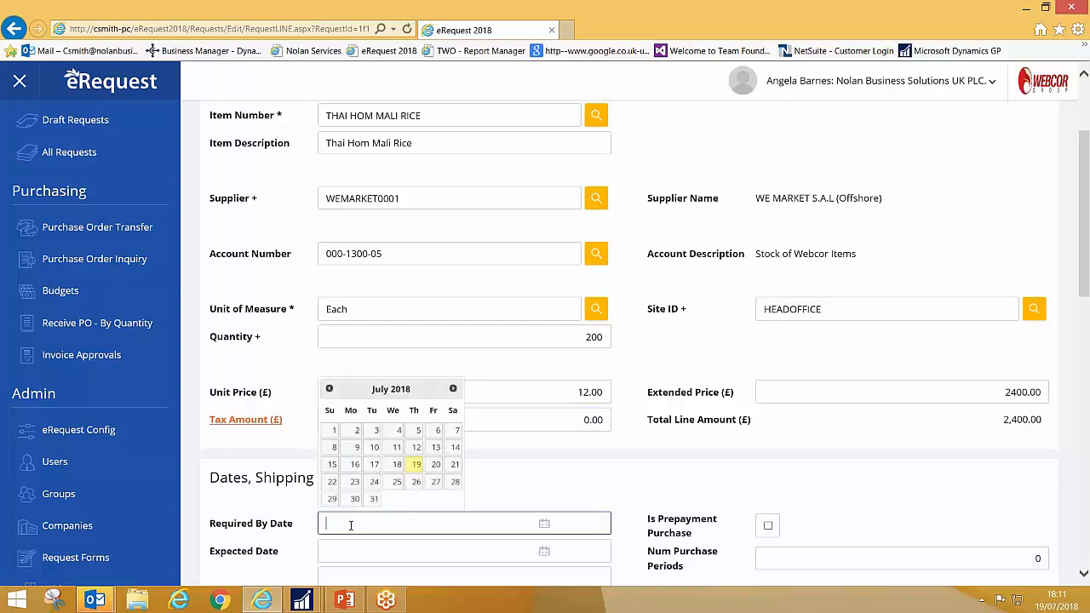
click(434, 483)
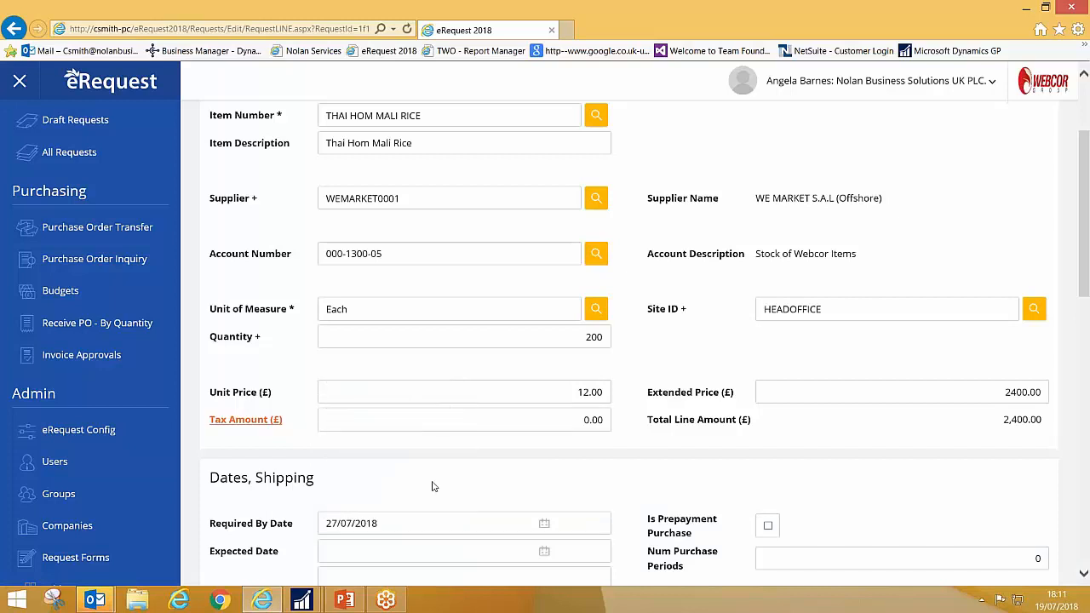
scroll(431, 486, down, 3)
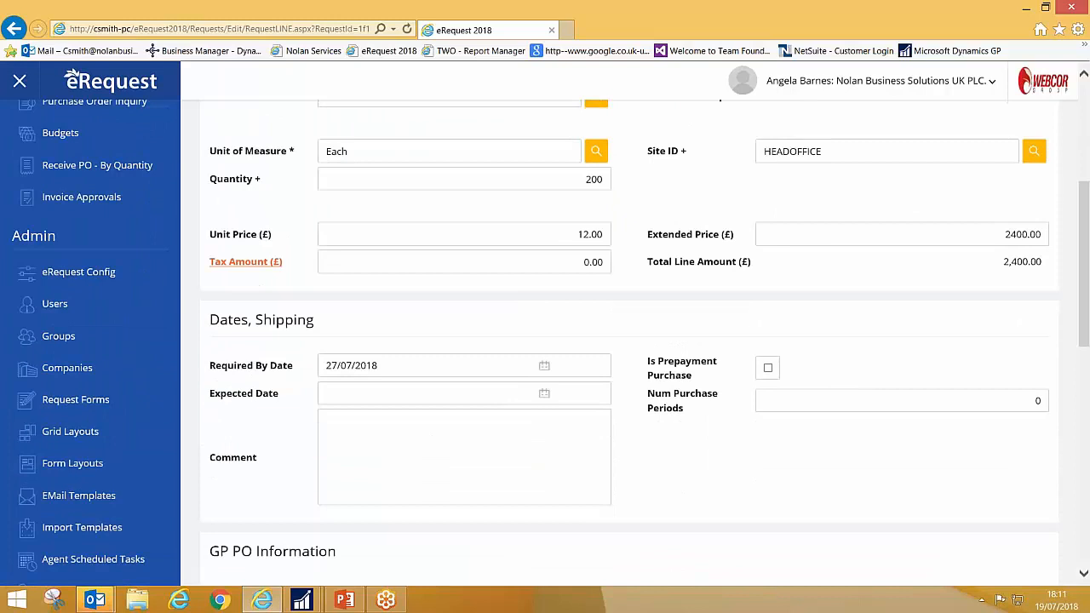
scroll(405, 425, up, 5)
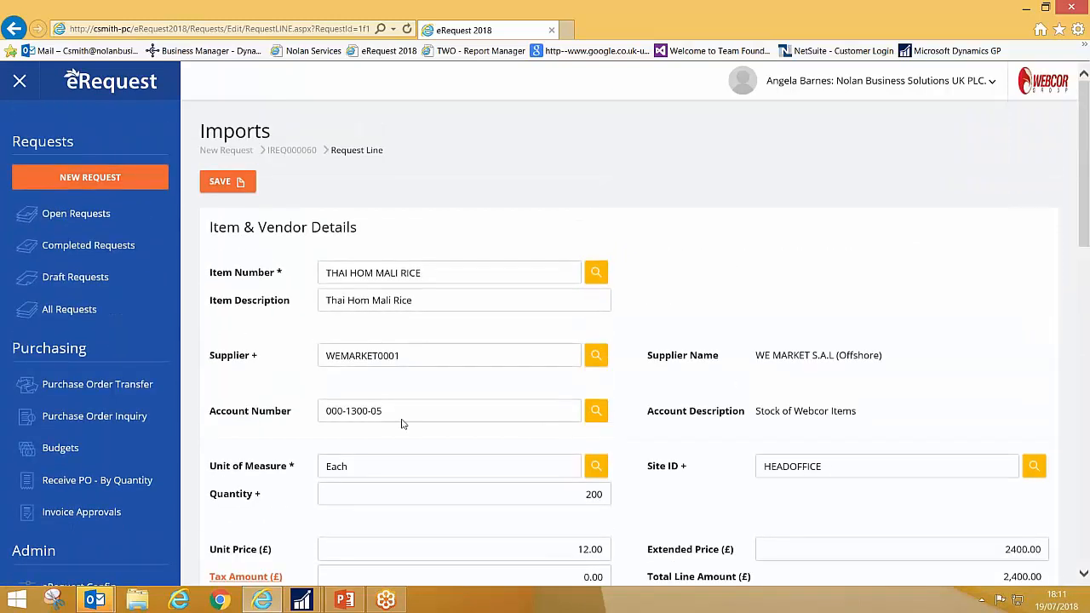
click(223, 181)
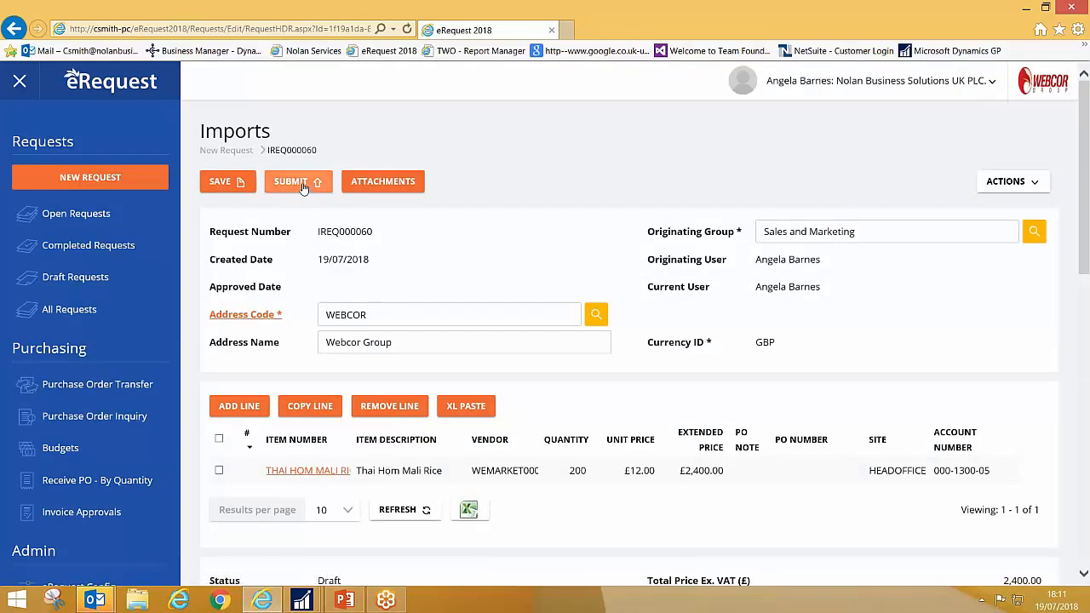
Step: Submit the Imports request for approval to the approver offered in the user lookup
click(303, 186)
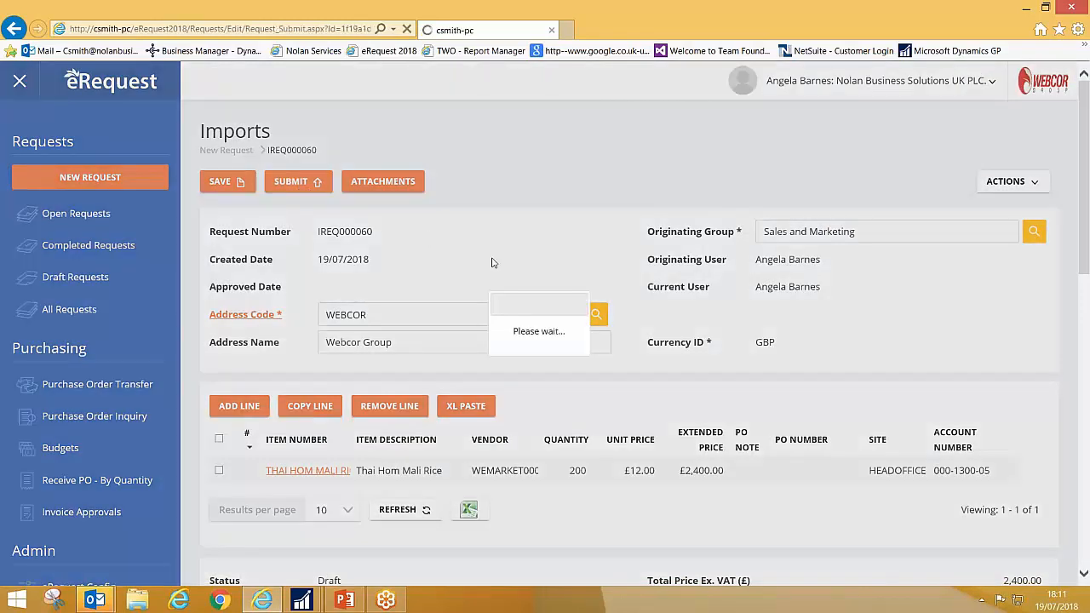
click(1036, 236)
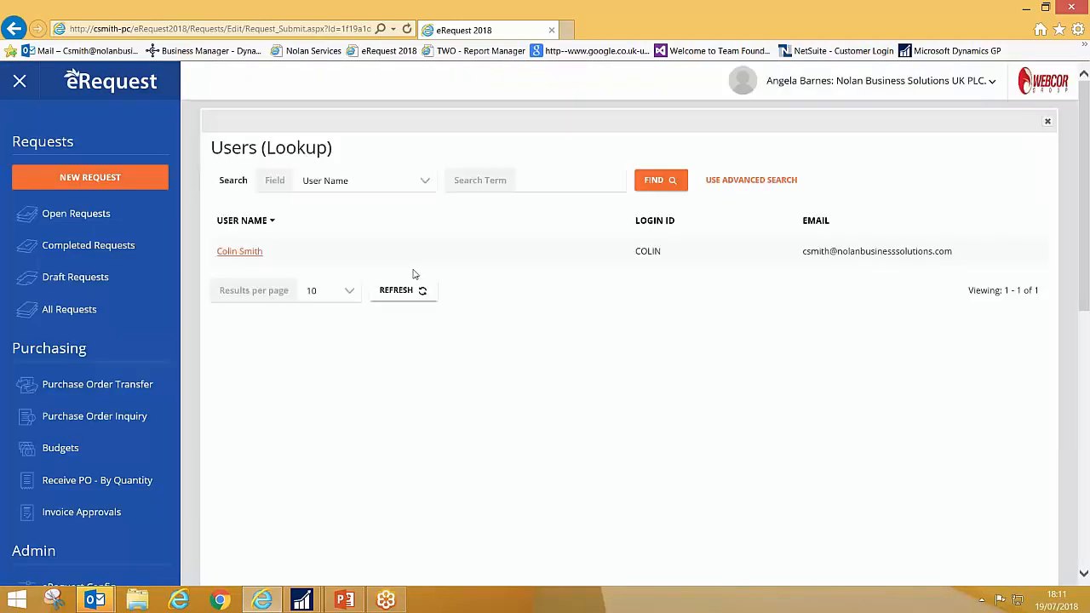
click(231, 251)
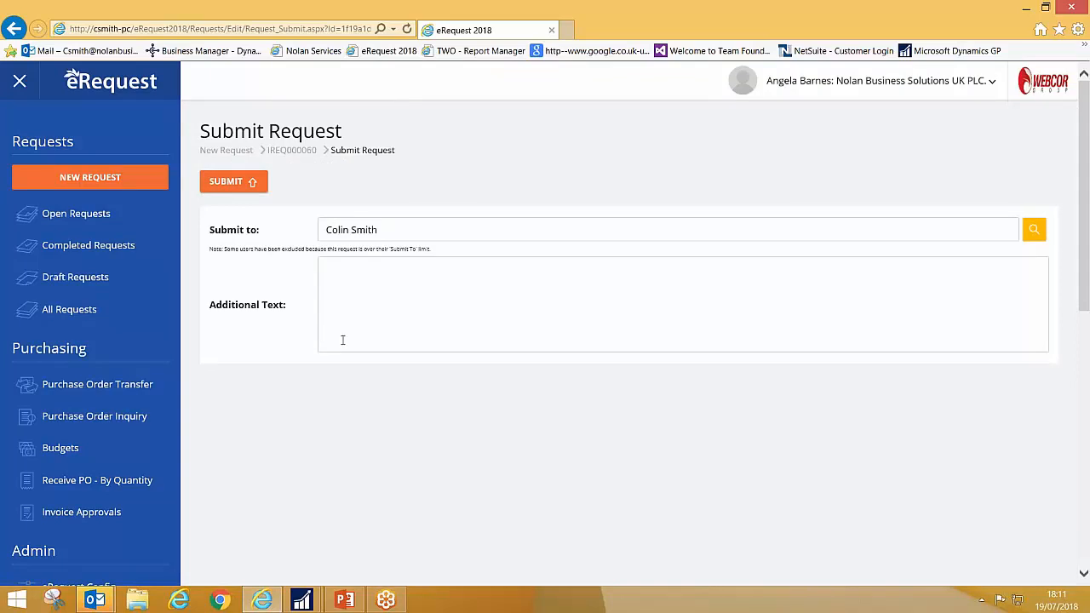
click(240, 191)
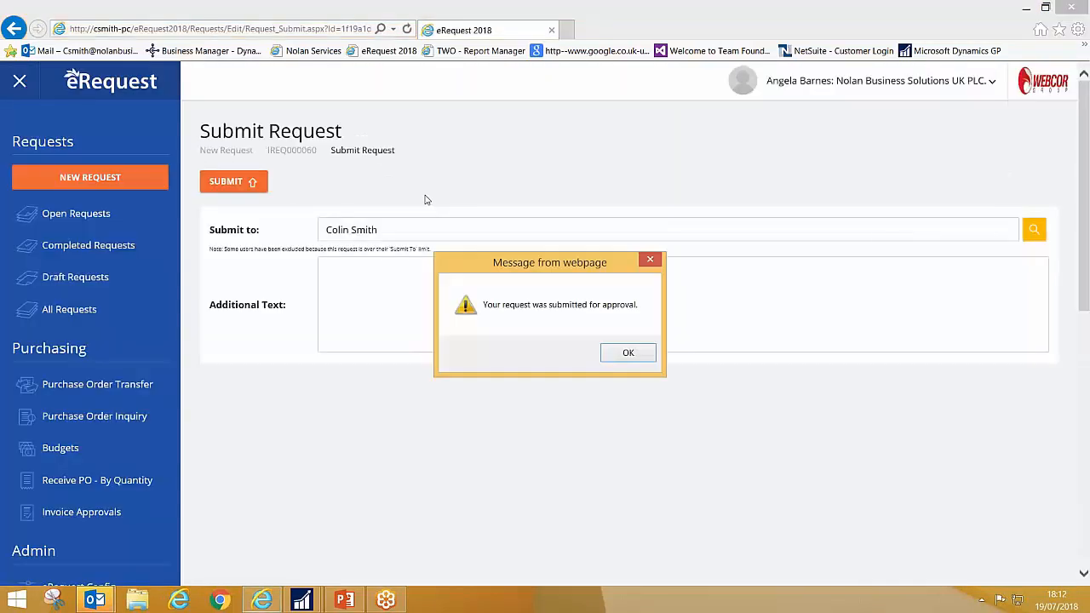
click(629, 354)
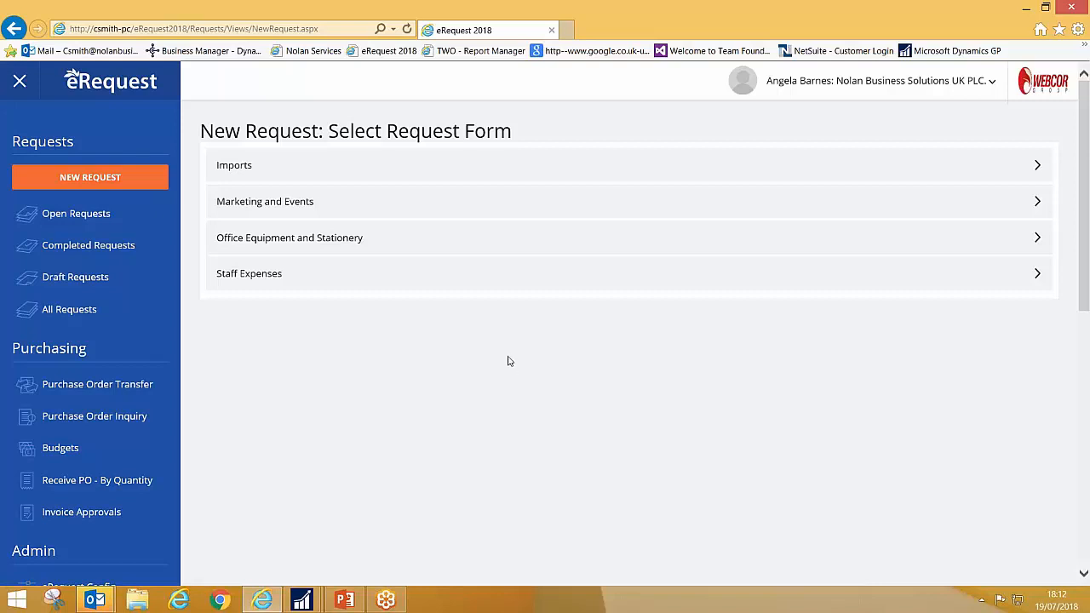
Step: Log out of the requester's account and log in with the approver's login ID and account password
click(825, 85)
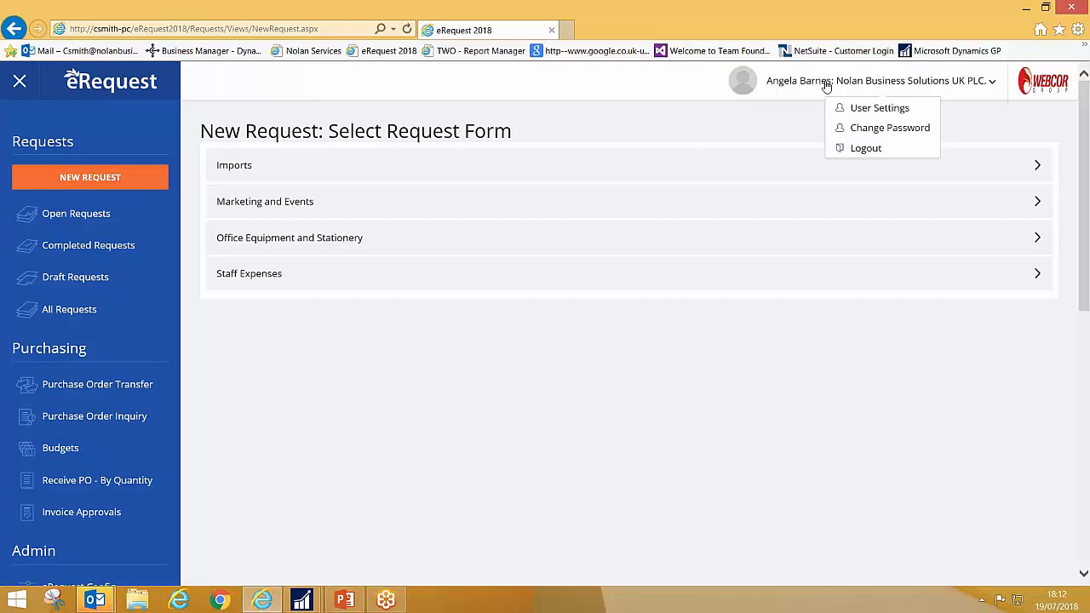
click(883, 148)
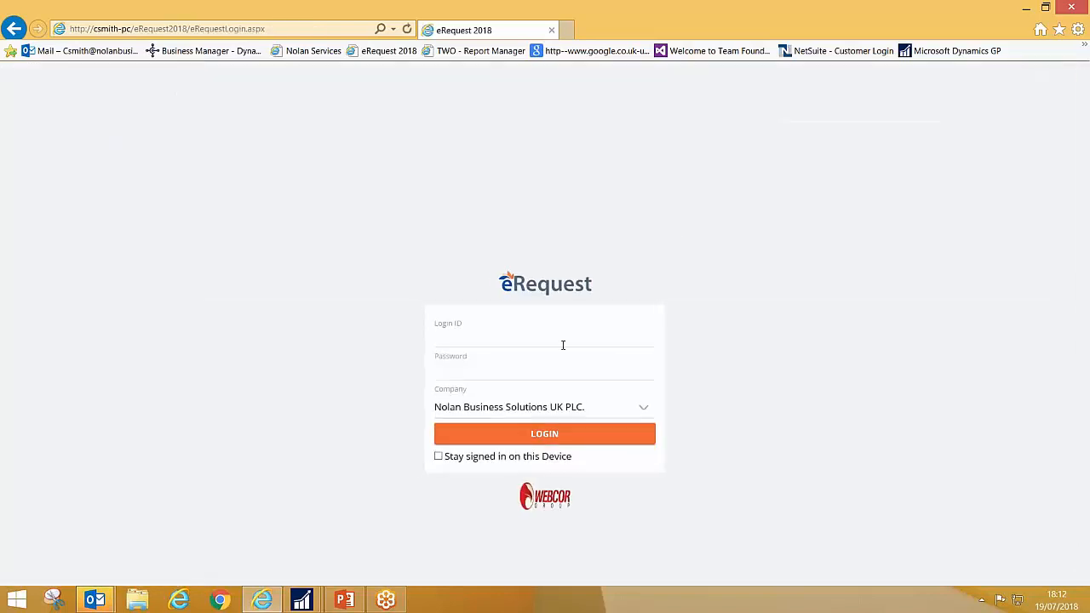
text(Colin)
key(Tab)
text(*********)
key(Return)
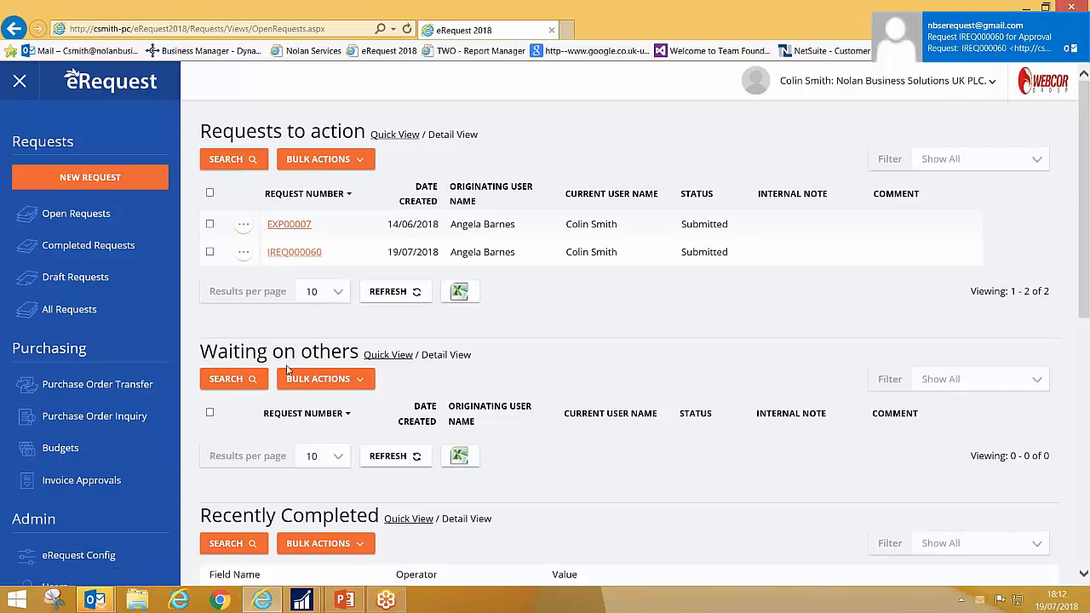
Step: Open the submitted Imports request from the requests to action, review its line, and approve it
click(294, 253)
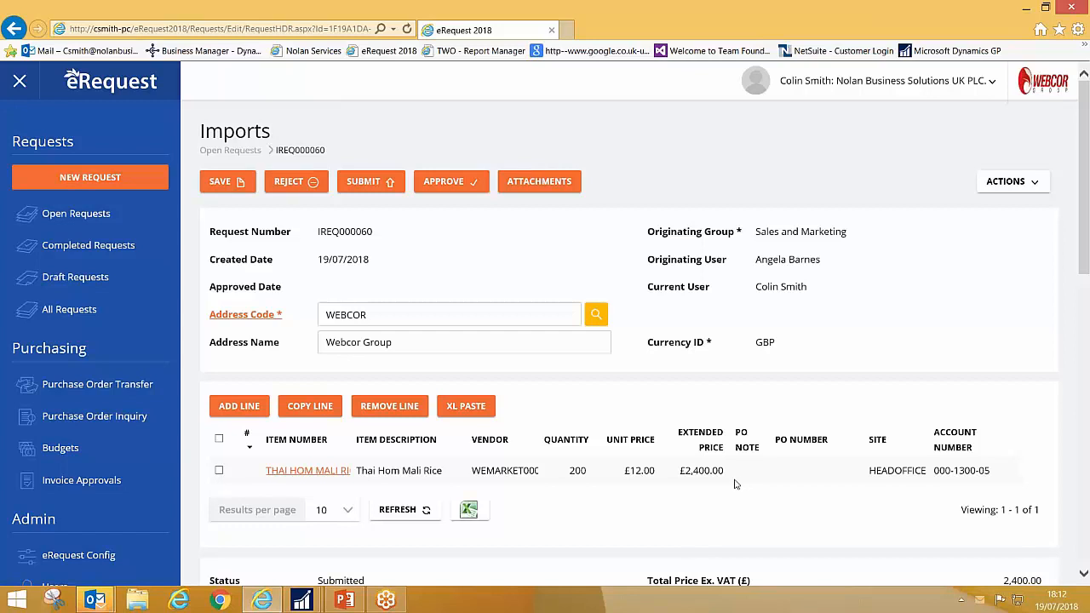
scroll(724, 484, down, 1)
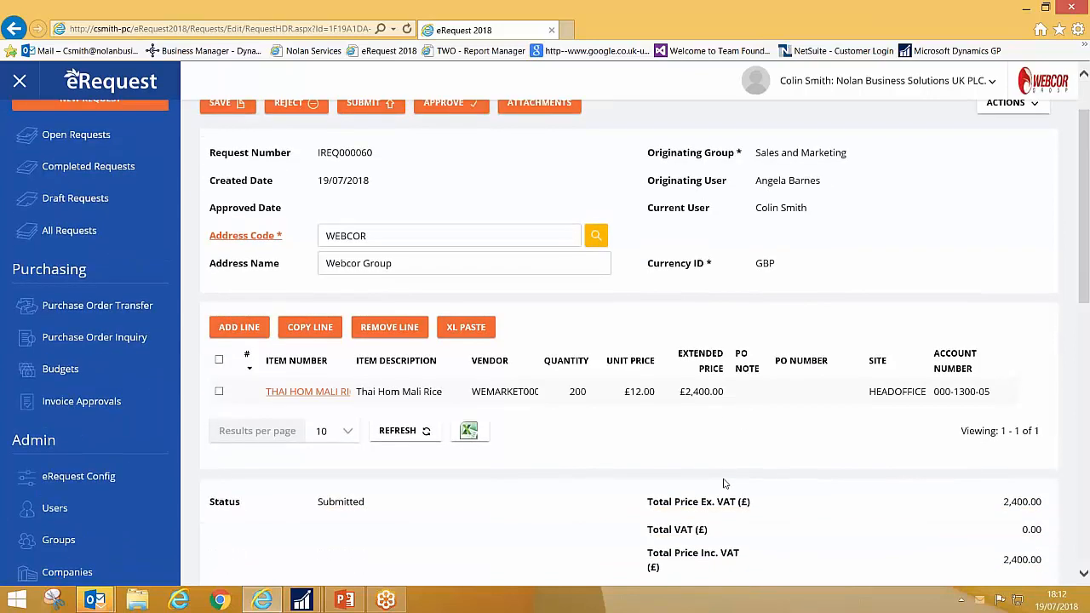
scroll(724, 484, up, 1)
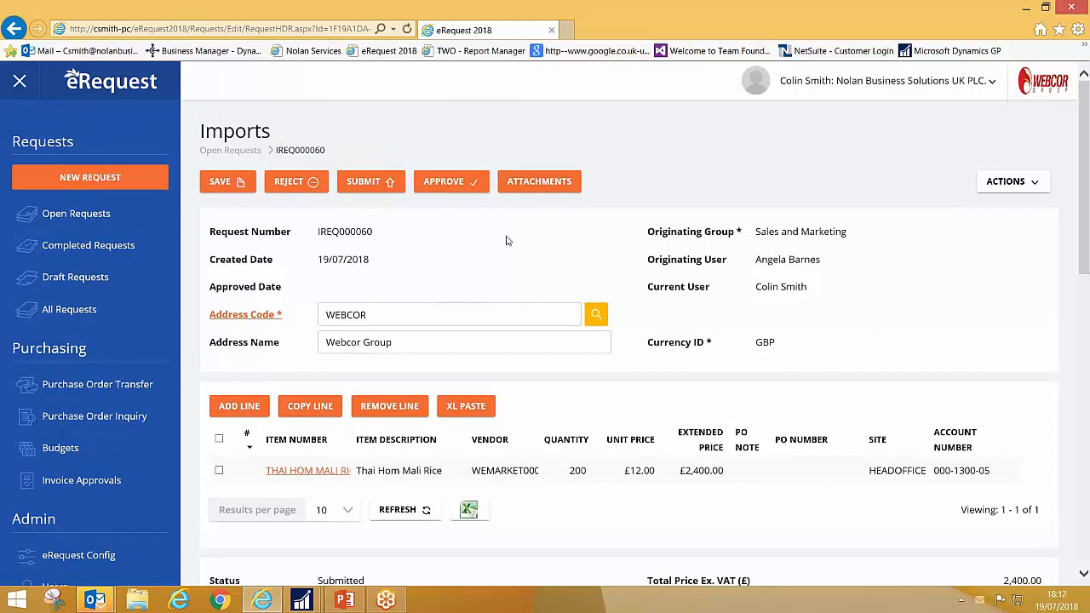
click(449, 184)
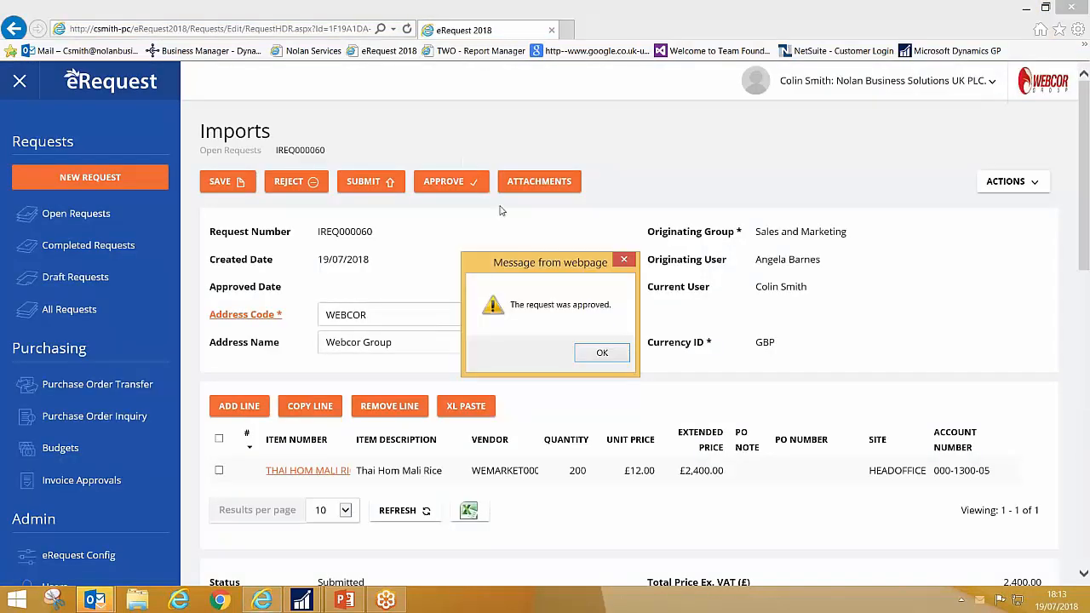
click(603, 354)
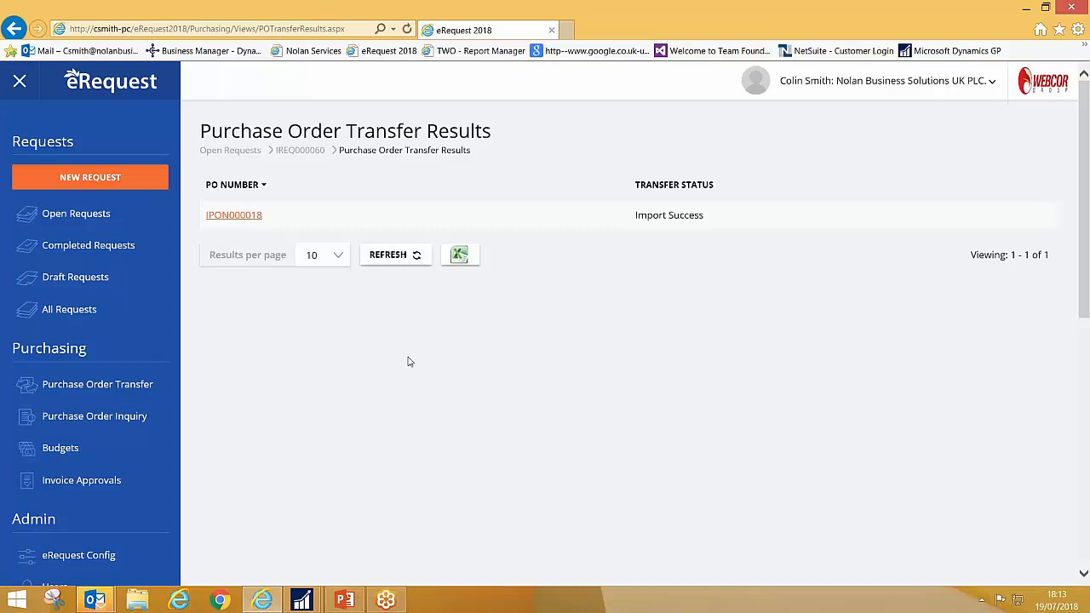
Step: Open the transferred purchase order's report and examine its vendor, addresses, line and total
click(237, 220)
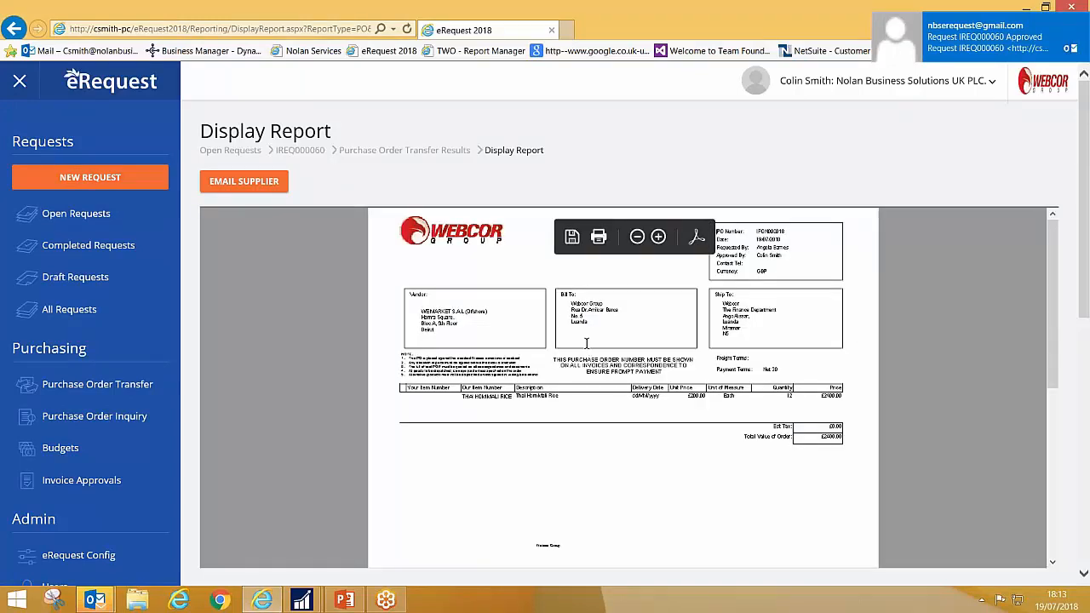
scroll(584, 344, up, 1)
scroll(494, 328, up, 1)
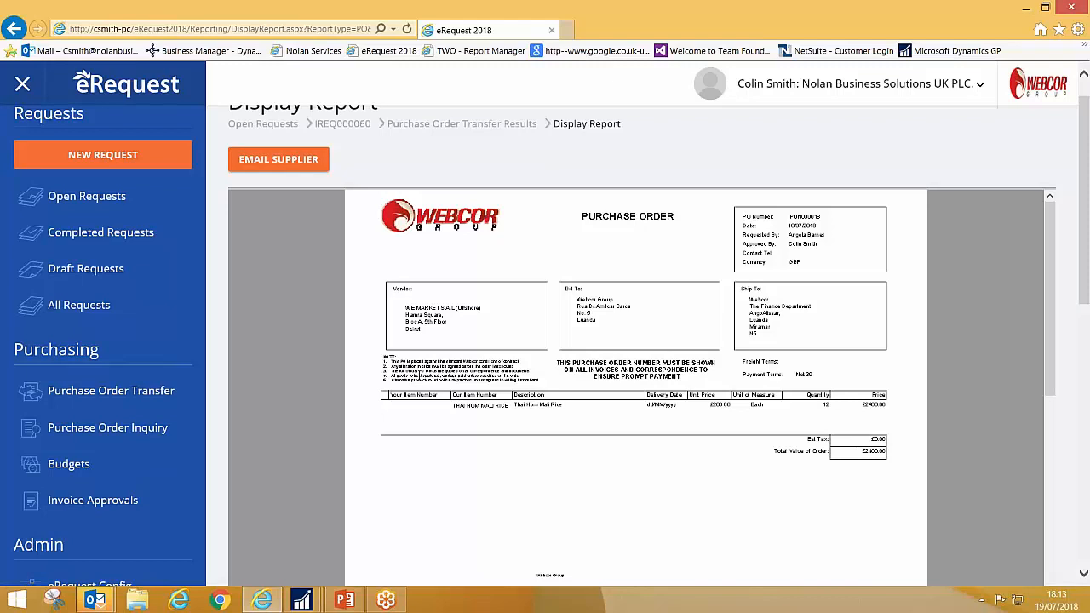
scroll(610, 175, up, 1)
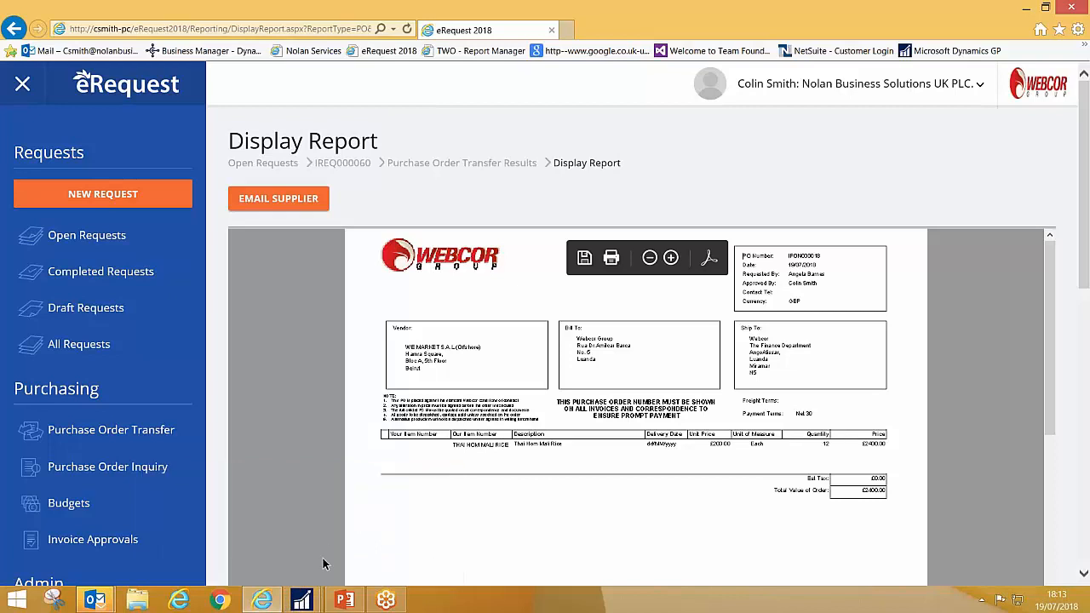
Step: Switch to SmartList in Microsoft Dynamics GP, refresh the Import POs list and open the released purchase order
mouse_move(303, 600)
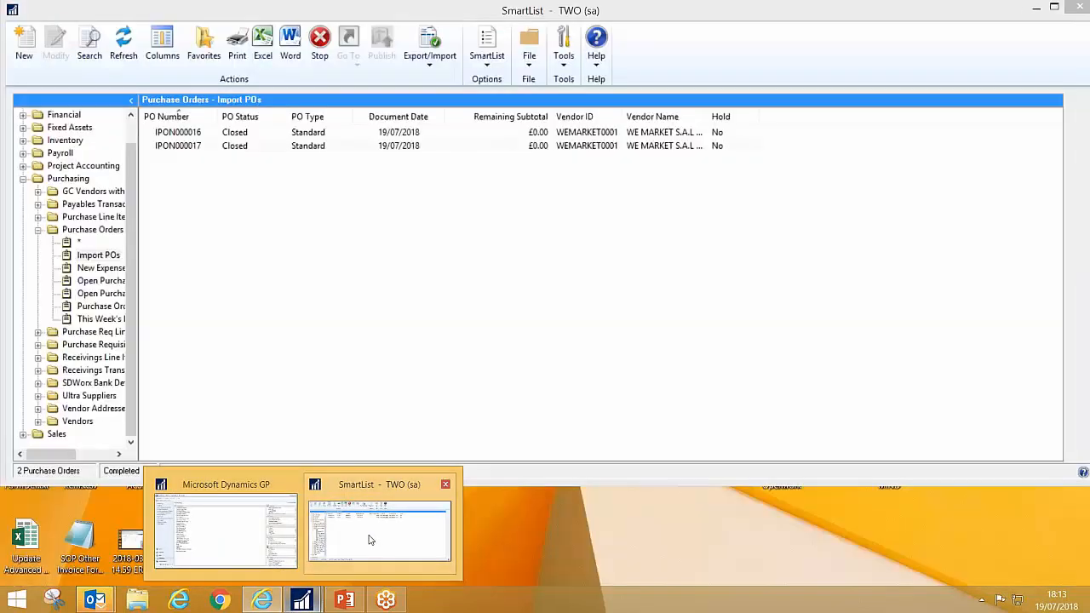
click(370, 539)
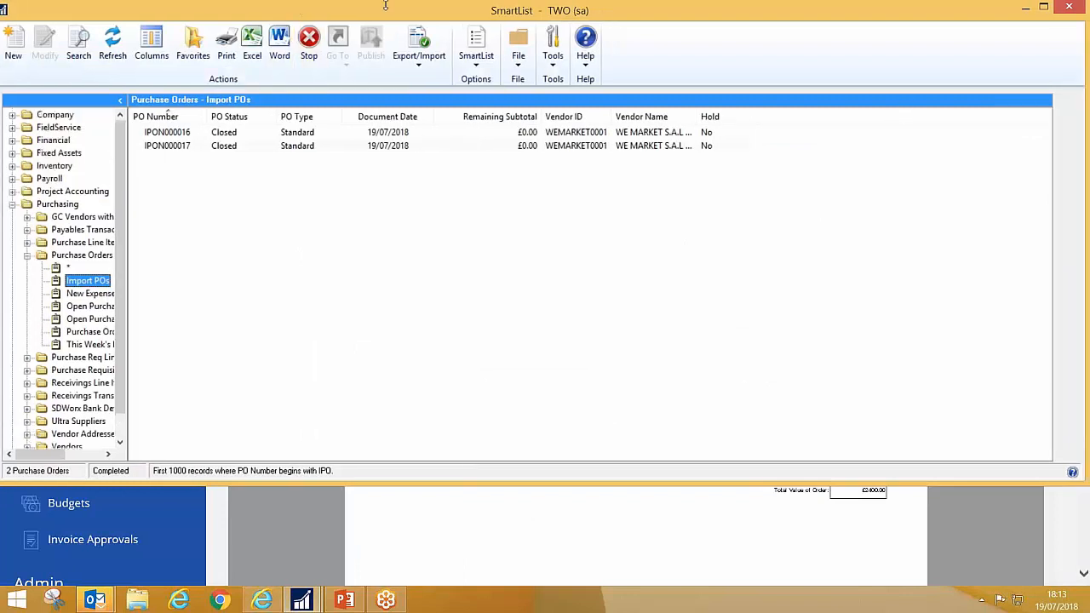
drag(409, 12, 408, 34)
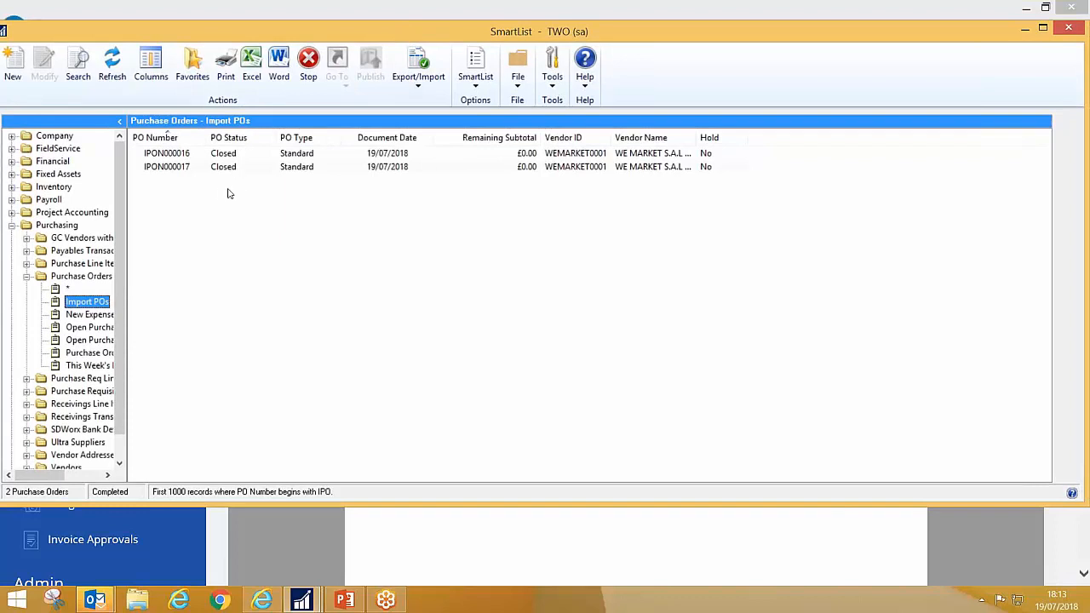
click(113, 71)
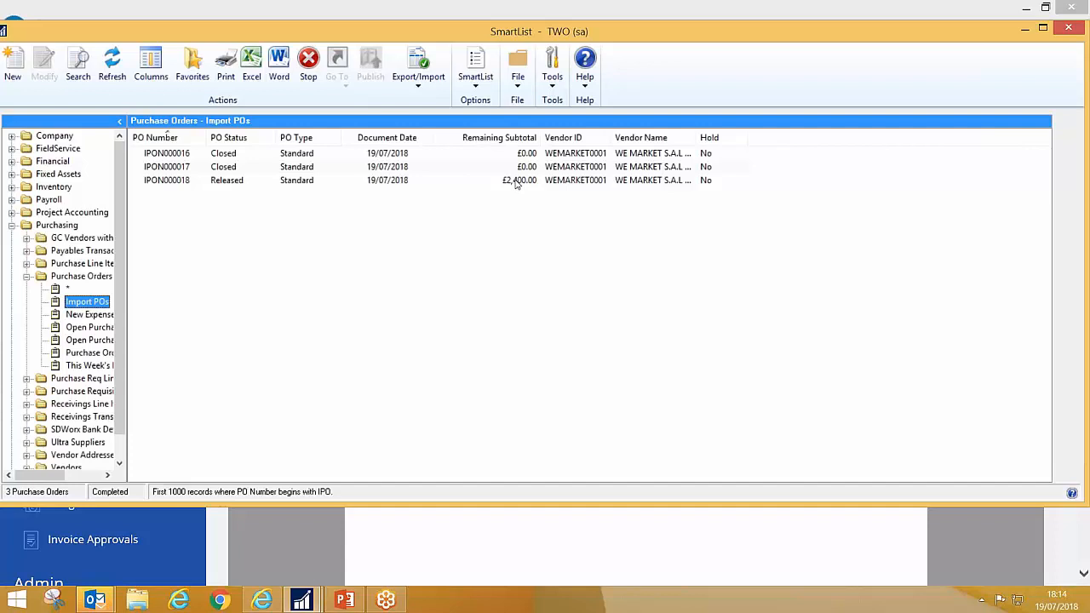
double_click(183, 181)
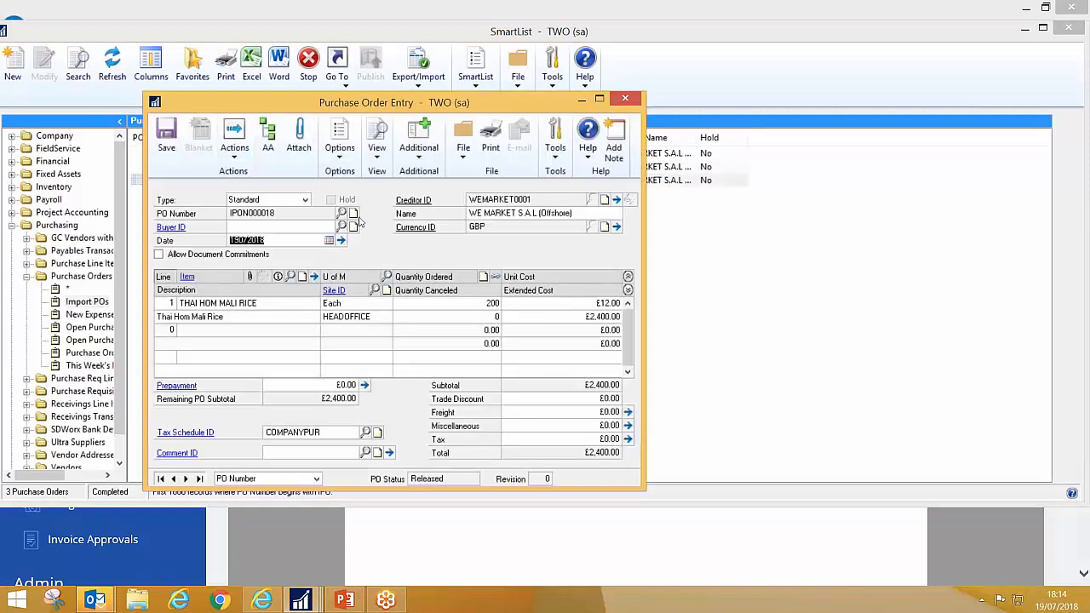
Step: Review the item detail of the purchase order's Thai Hom Mali Rice line, including its required date and requester
click(248, 305)
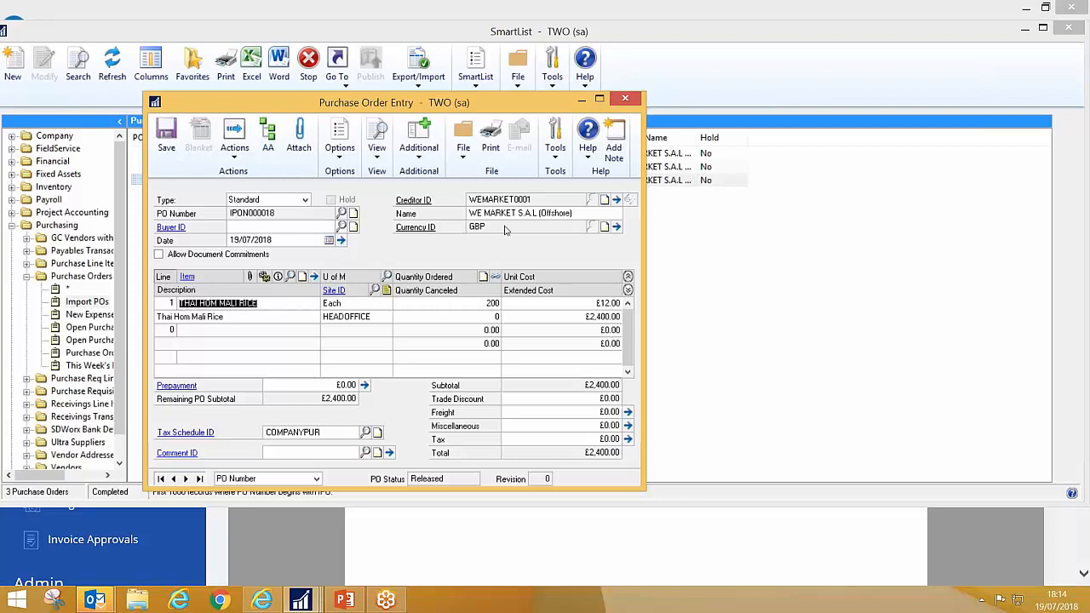
click(314, 276)
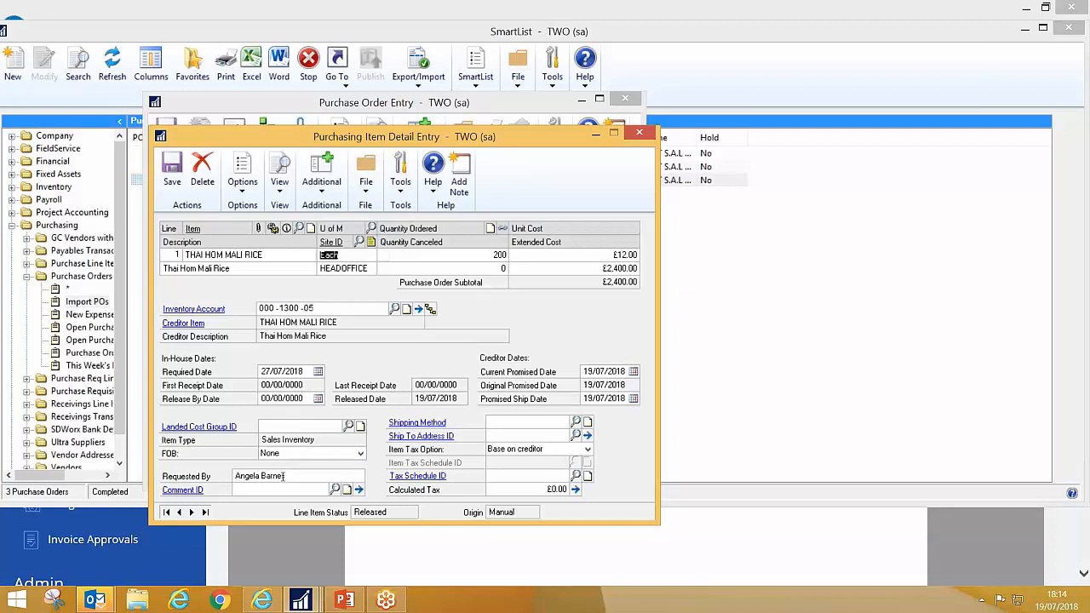
click(639, 132)
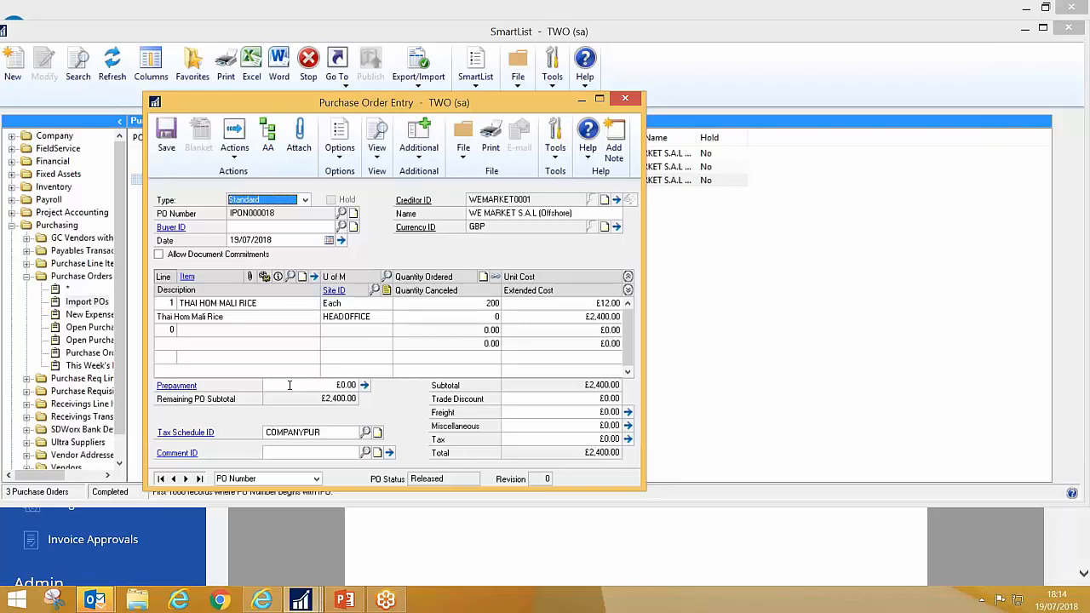
Step: Enter a £2,400.00 prepayment on the purchase order with Computer Cheque as the payment type
click(325, 385)
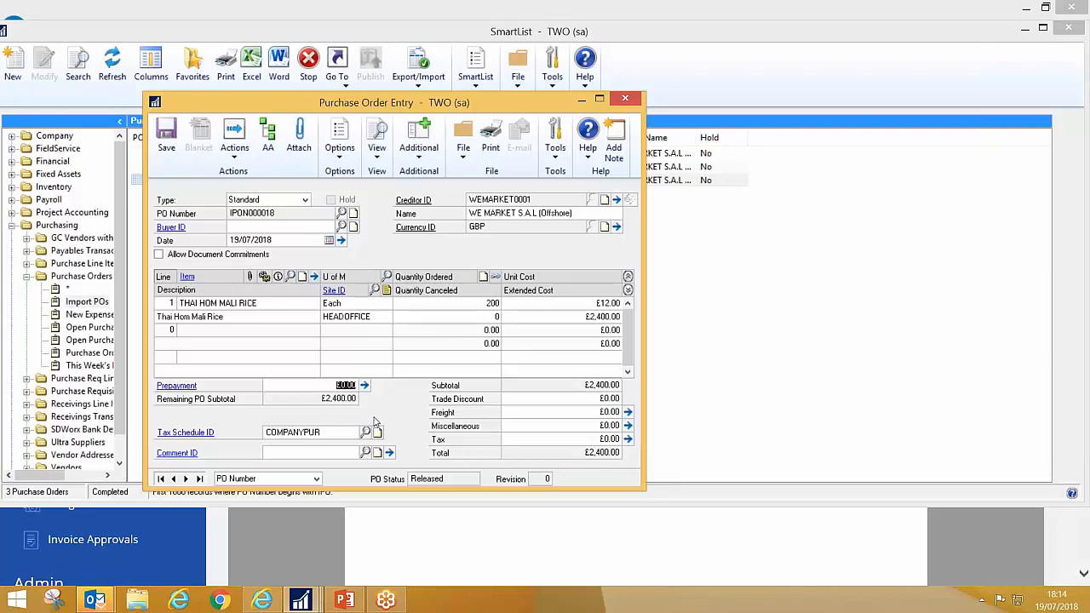
text(2,400.00)
key(Tab)
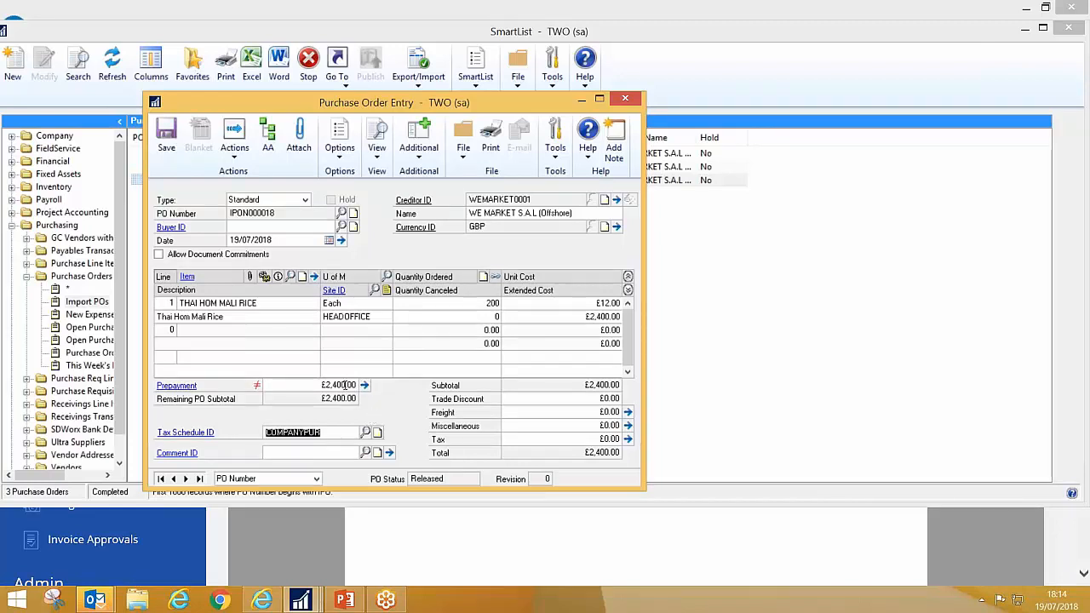
click(365, 385)
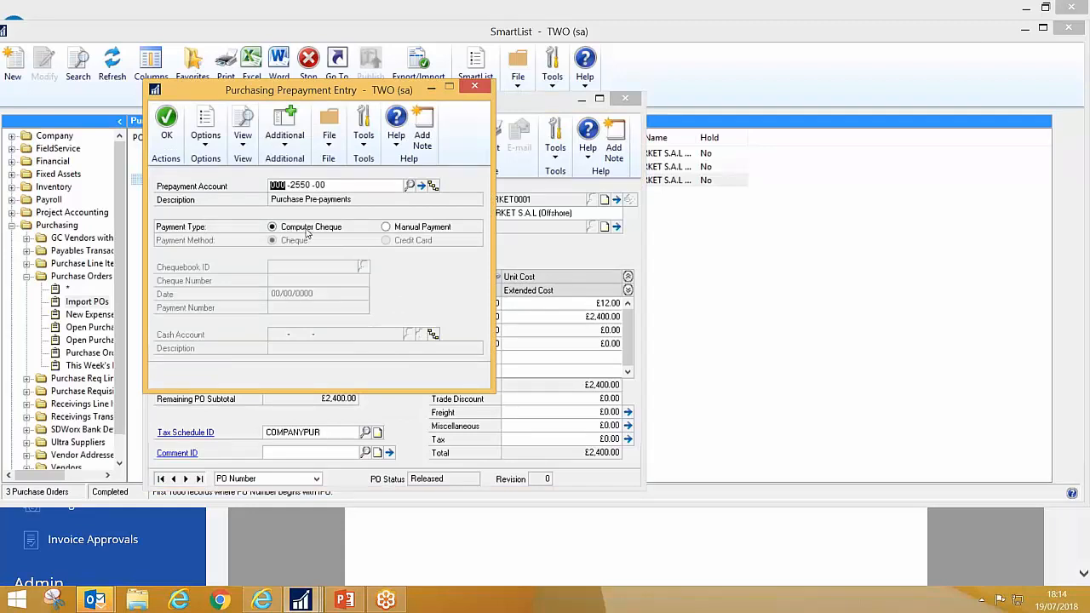
click(400, 228)
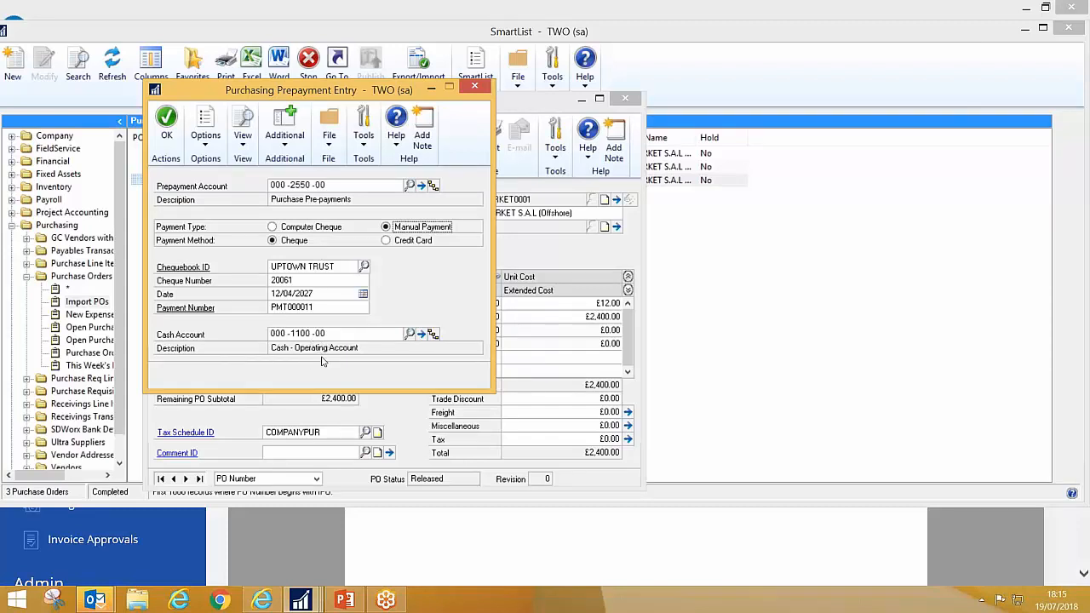
click(274, 228)
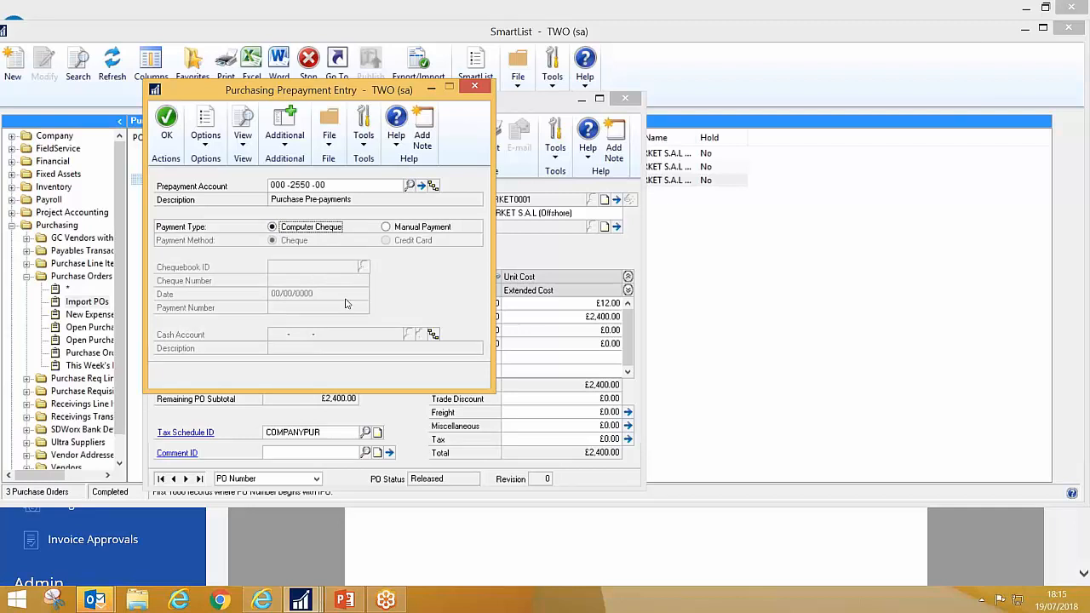
click(167, 120)
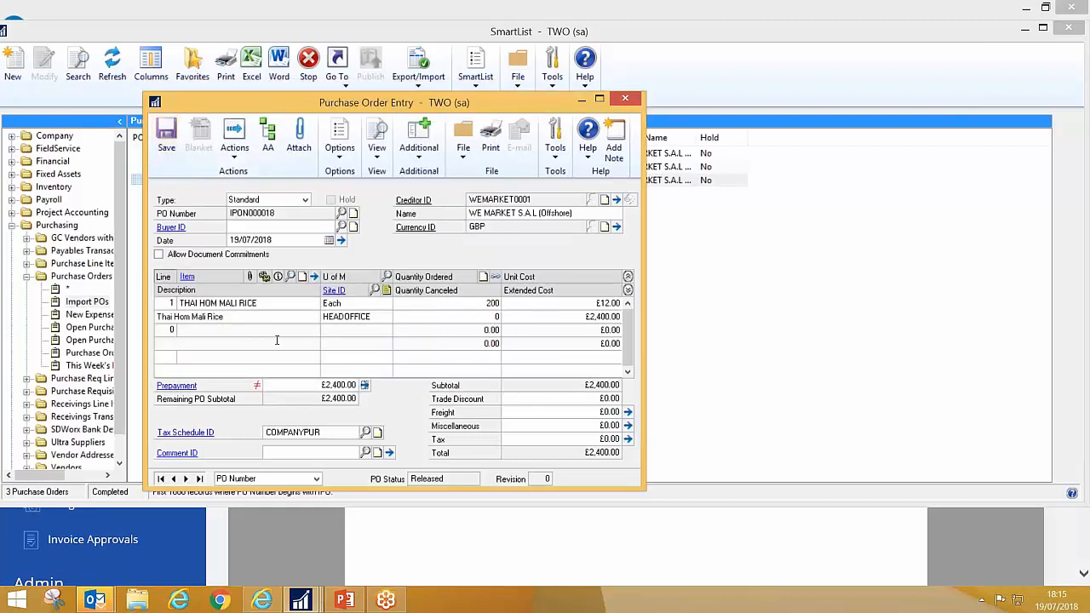
Step: Save the purchase order, then close its entry window and SmartList
click(166, 136)
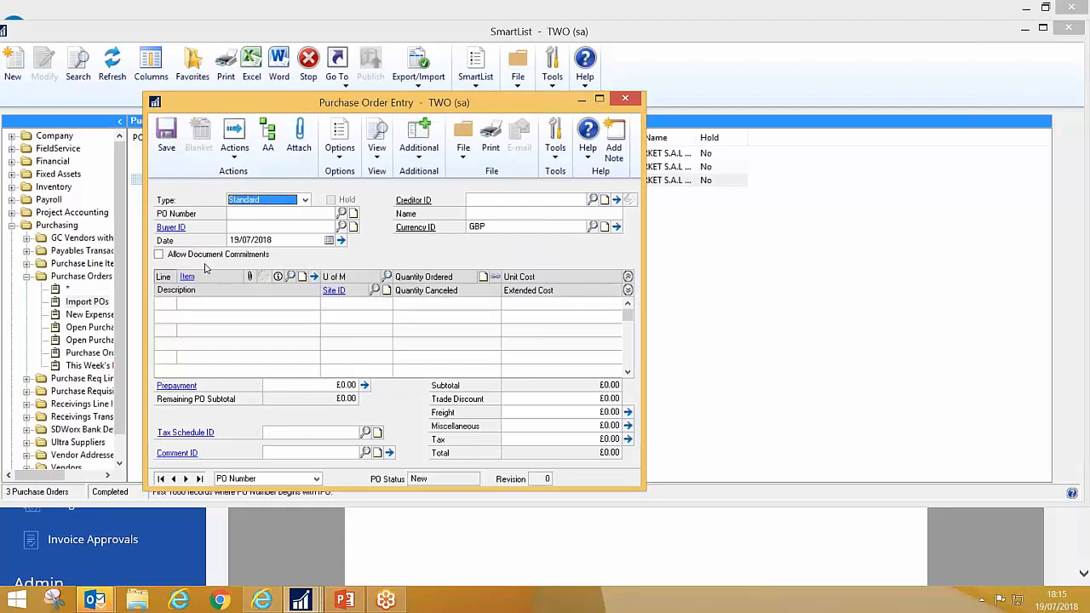
click(626, 98)
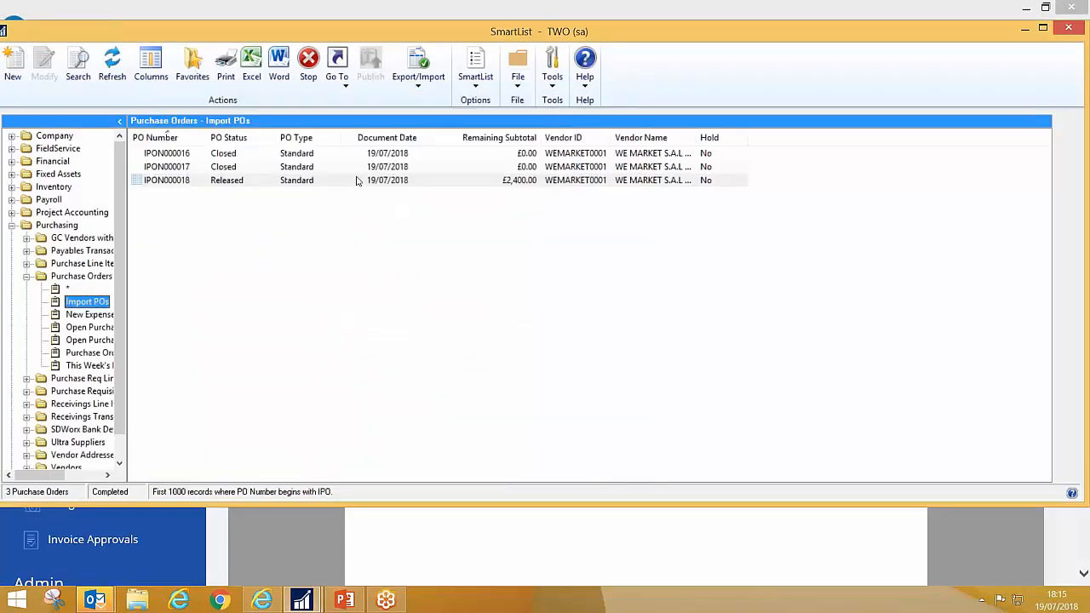
click(1068, 28)
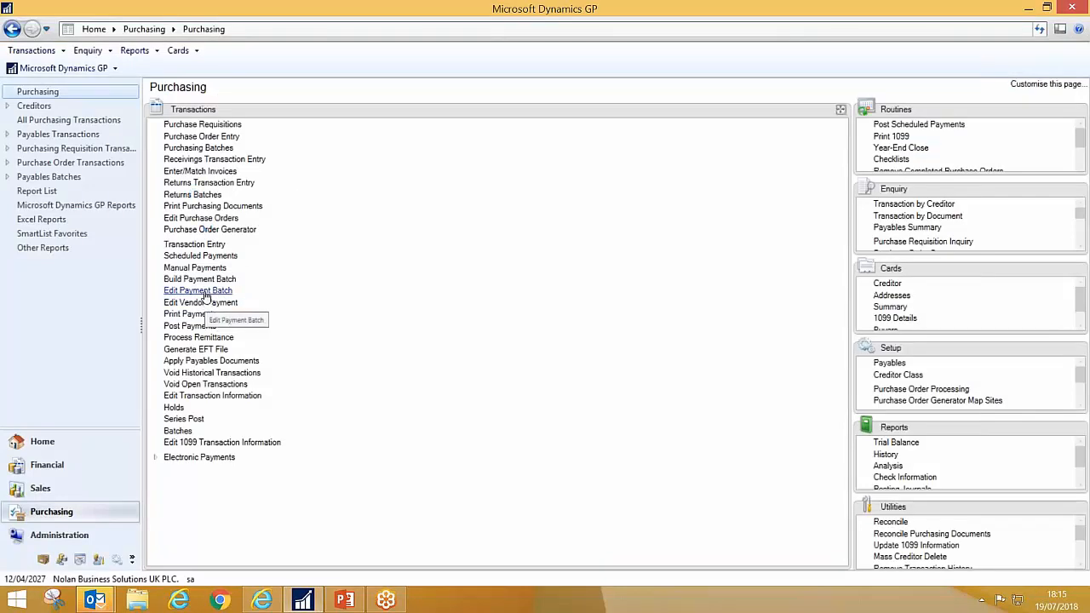
Step: Start editing a payment batch with the batch ID PREPAY and add it as a new batch
click(205, 295)
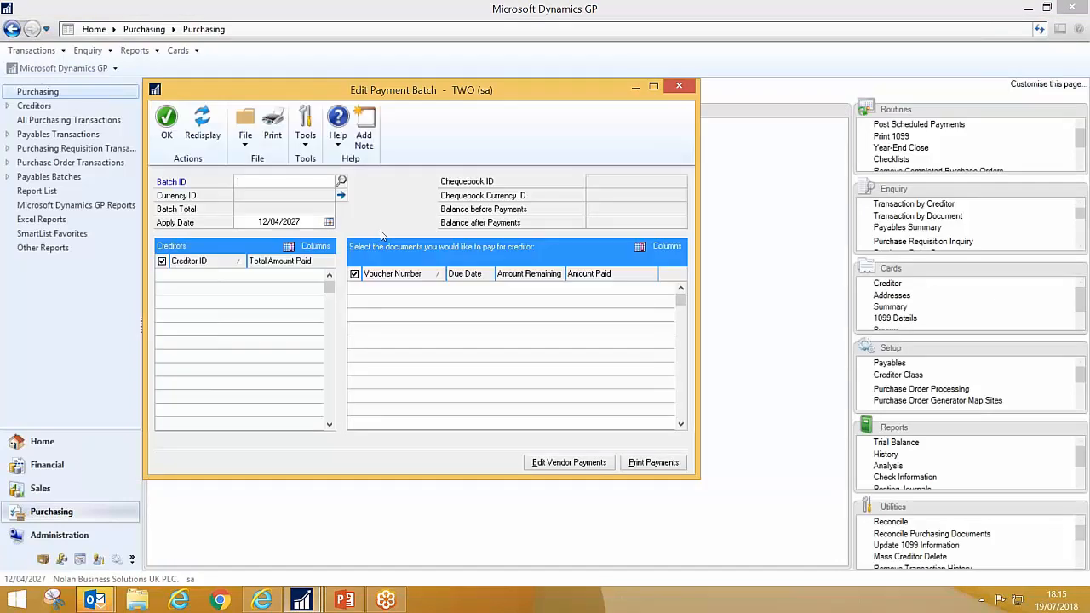
text(PR)
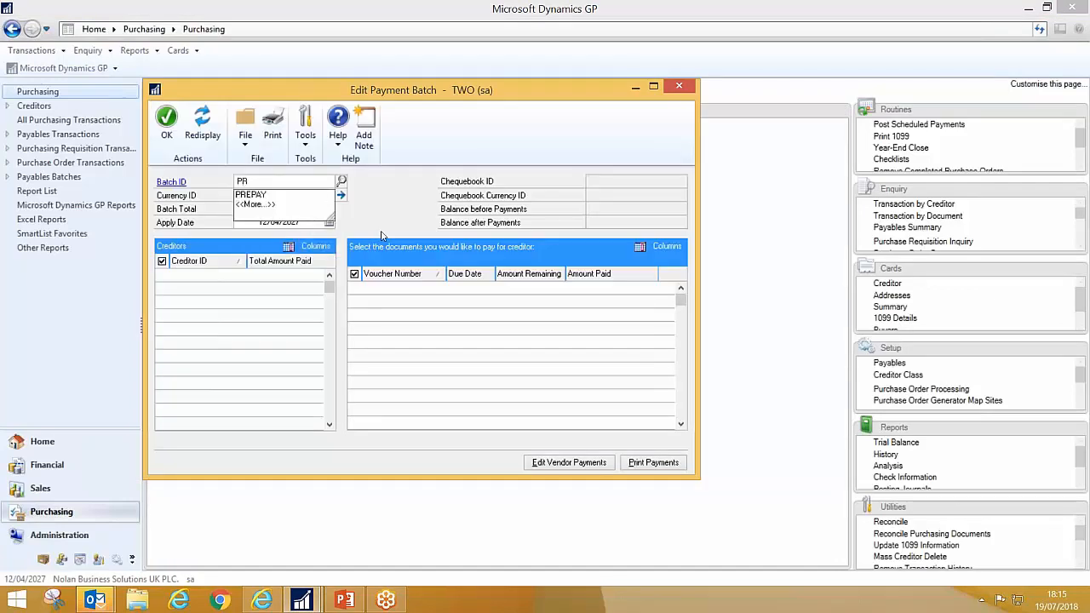
text(EPAY)
key(Tab)
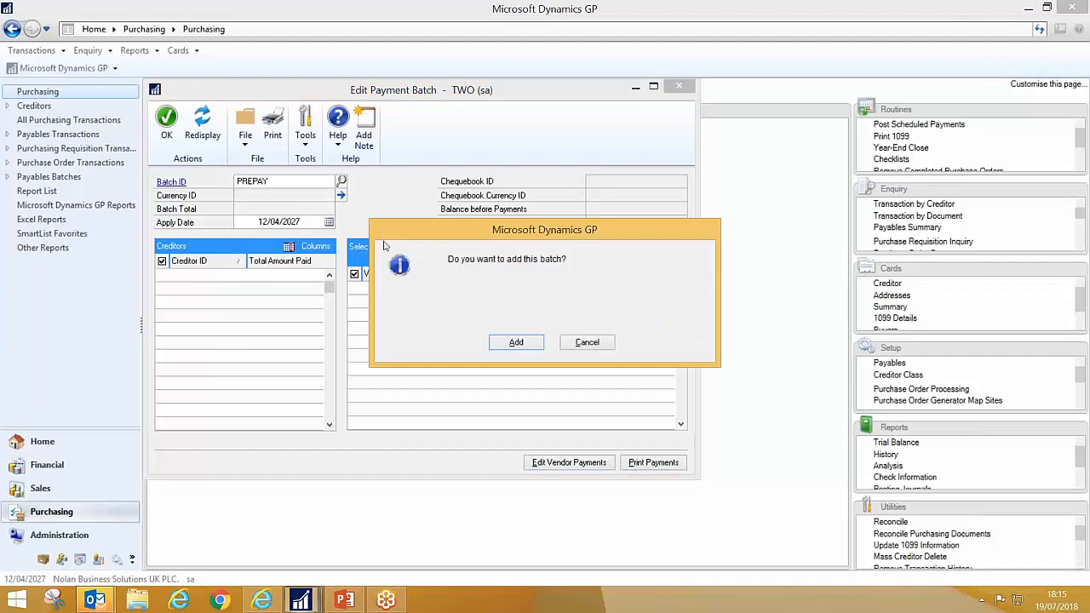
click(507, 345)
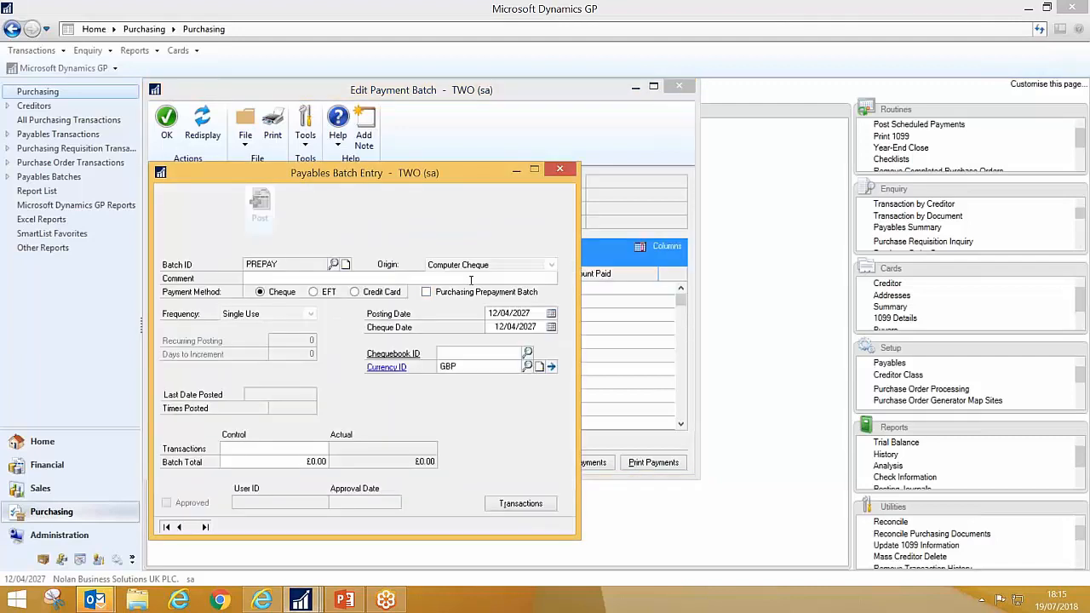
Step: Make PREPAY a purchasing prepayment batch paid by EFT from chequebook HSBC CURRENT, and save it
click(428, 294)
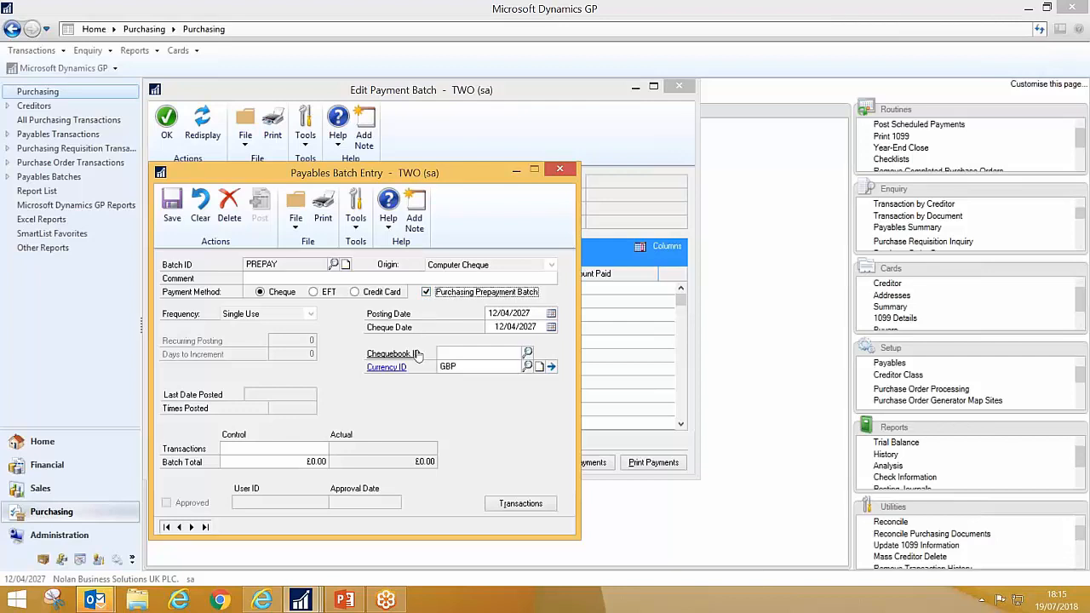
click(321, 295)
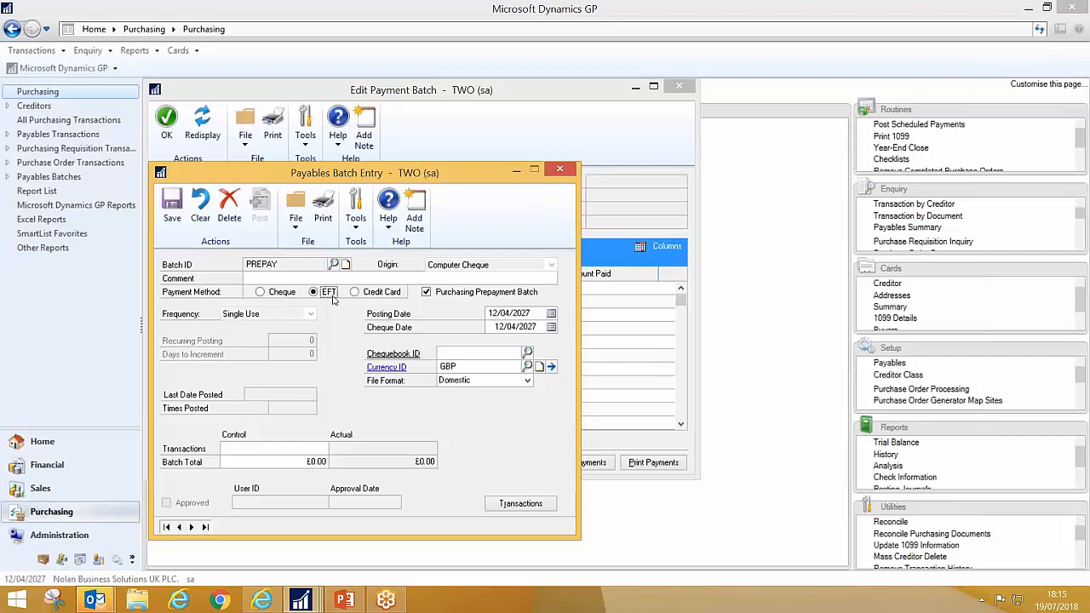
click(453, 351)
click(527, 352)
double_click(256, 328)
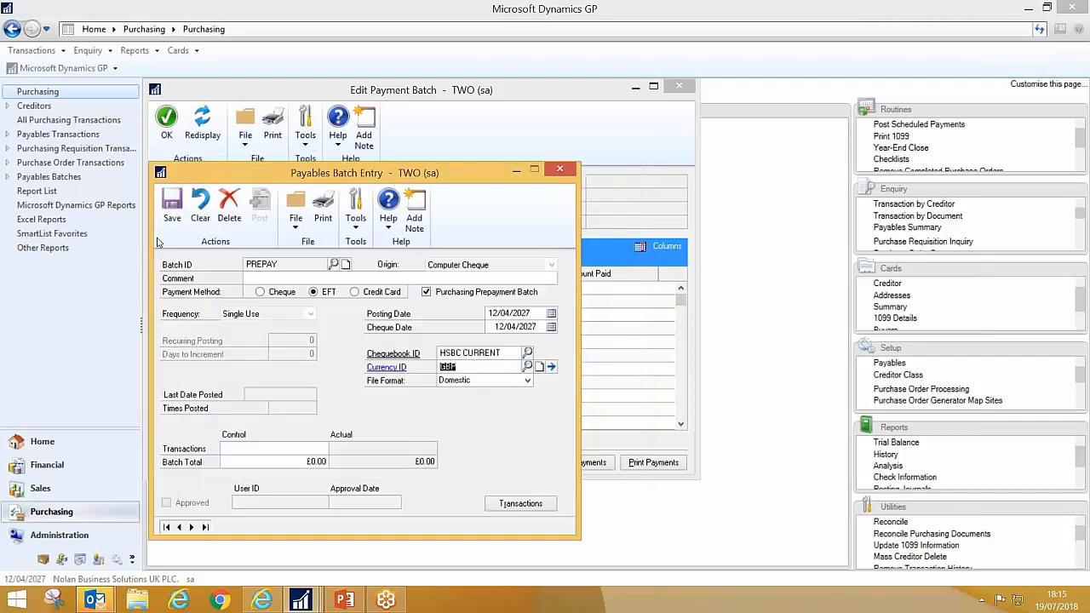
click(174, 215)
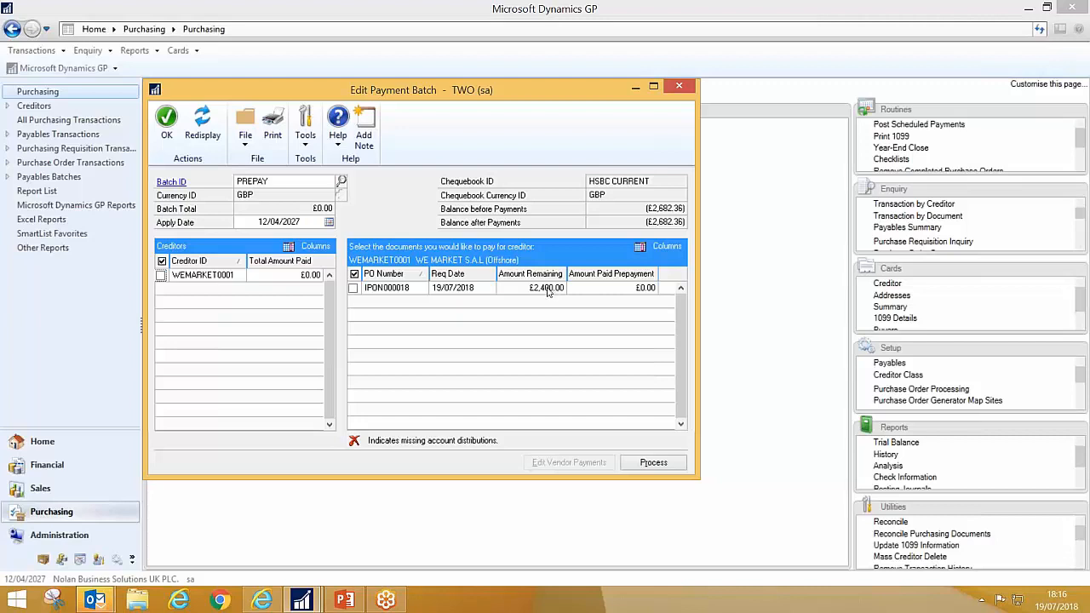
Step: Include the creditor WE MARKET S.A.L (Offshore) in the PREPAY batch and process its payment
click(160, 276)
click(655, 468)
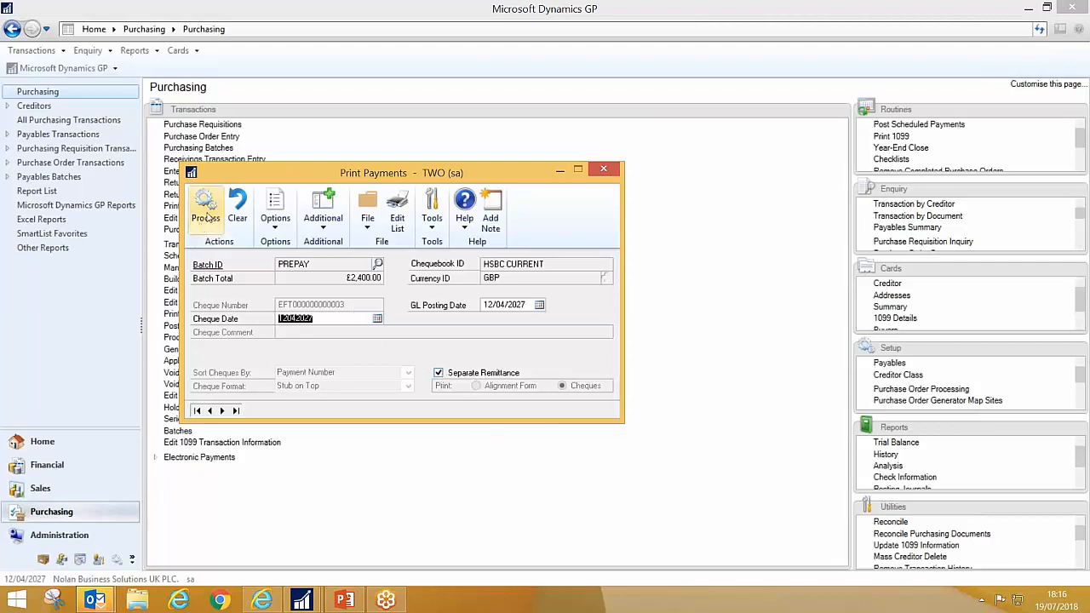
click(206, 209)
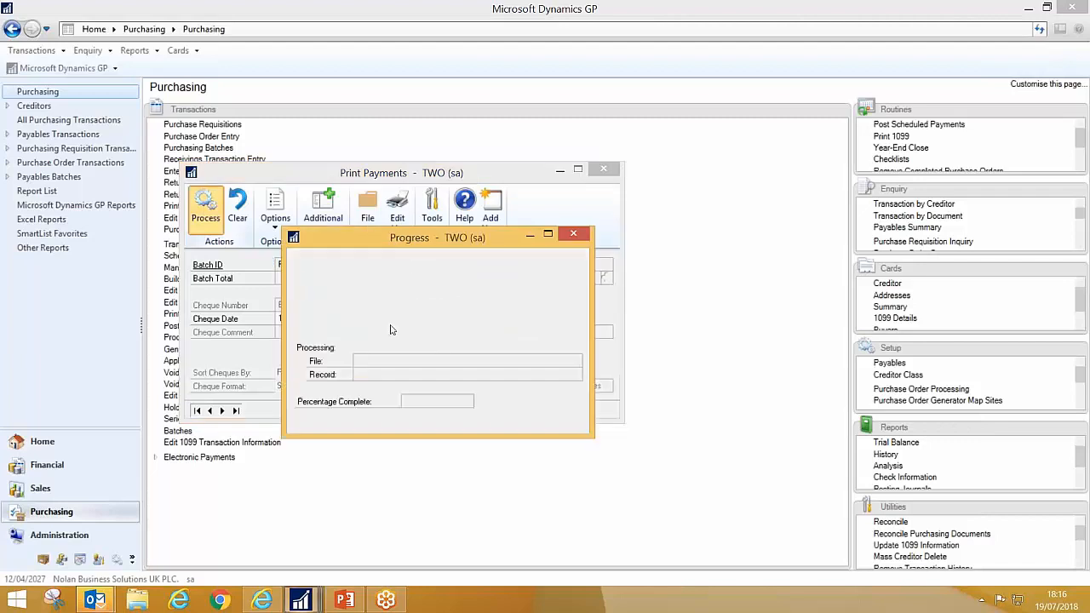
Step: Finish printing the PREPAY payments, process the batch's Remittance Form to screen as a Template report, and close the remittance document
click(436, 302)
click(669, 415)
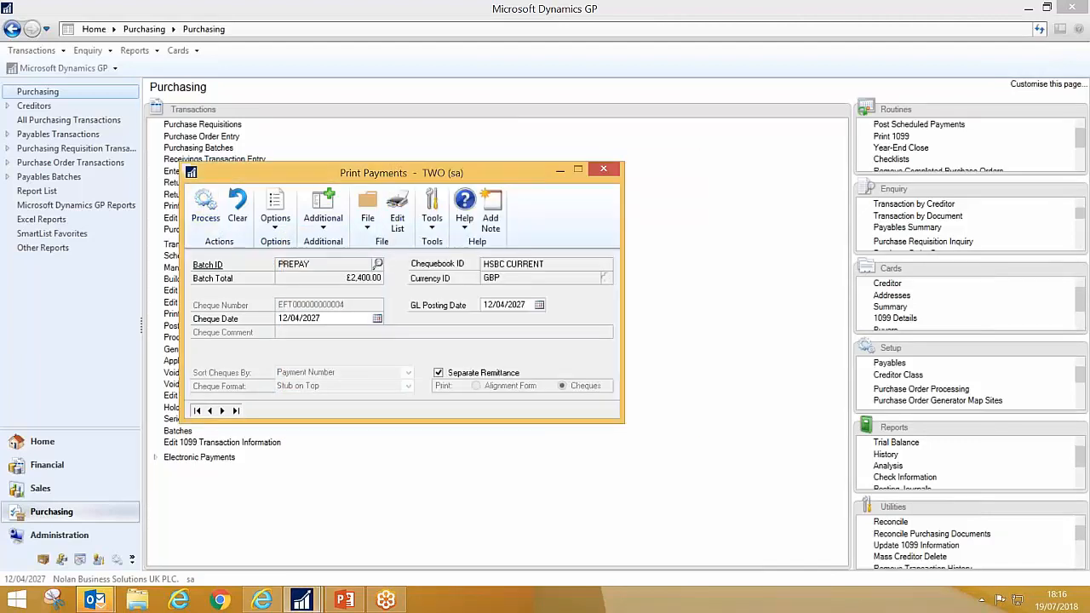
click(328, 235)
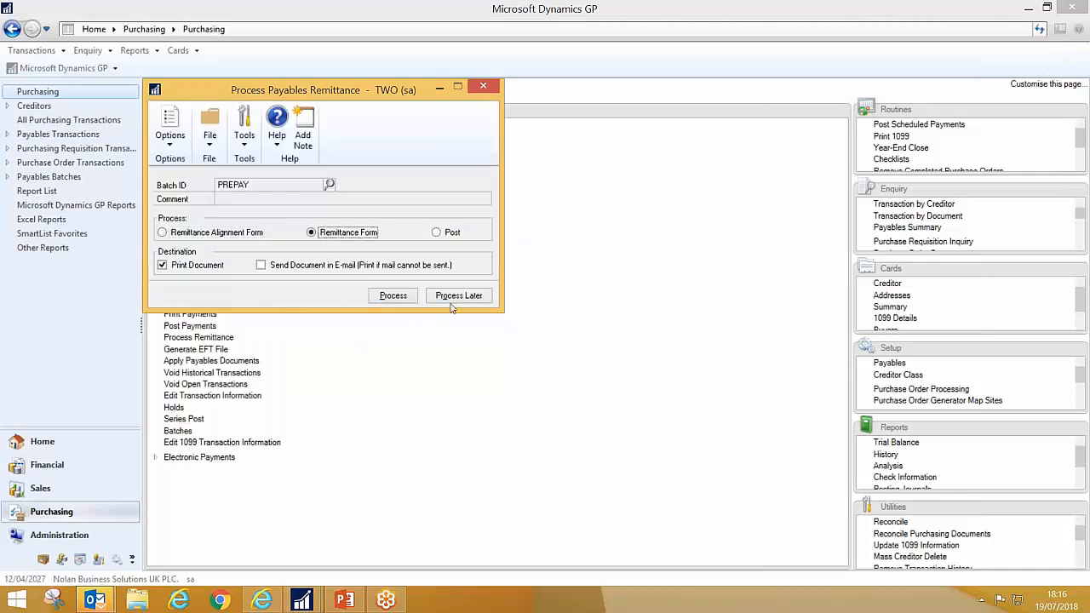
click(397, 298)
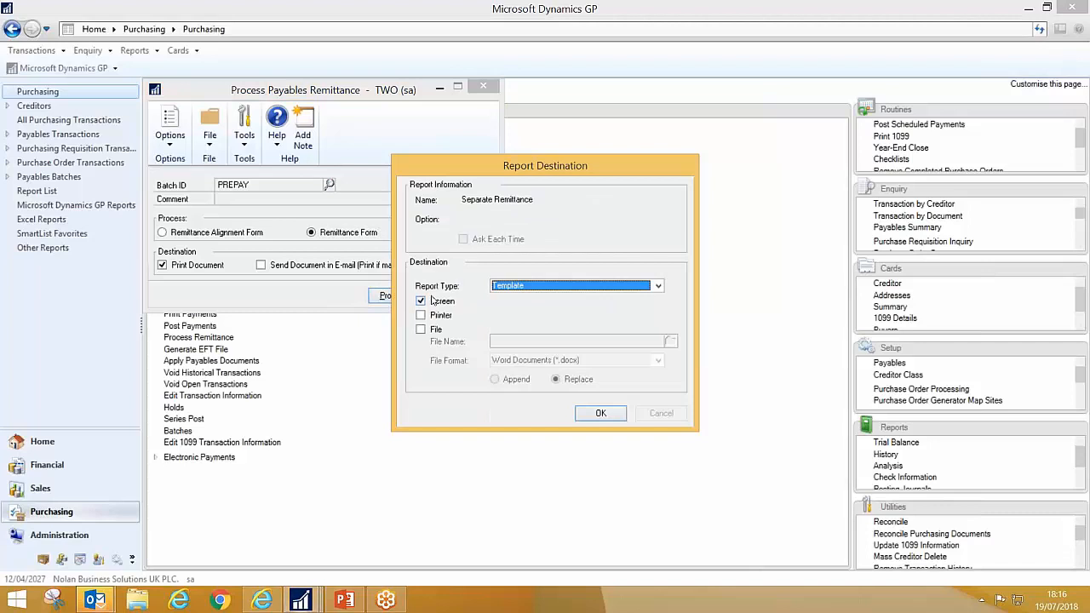
click(598, 415)
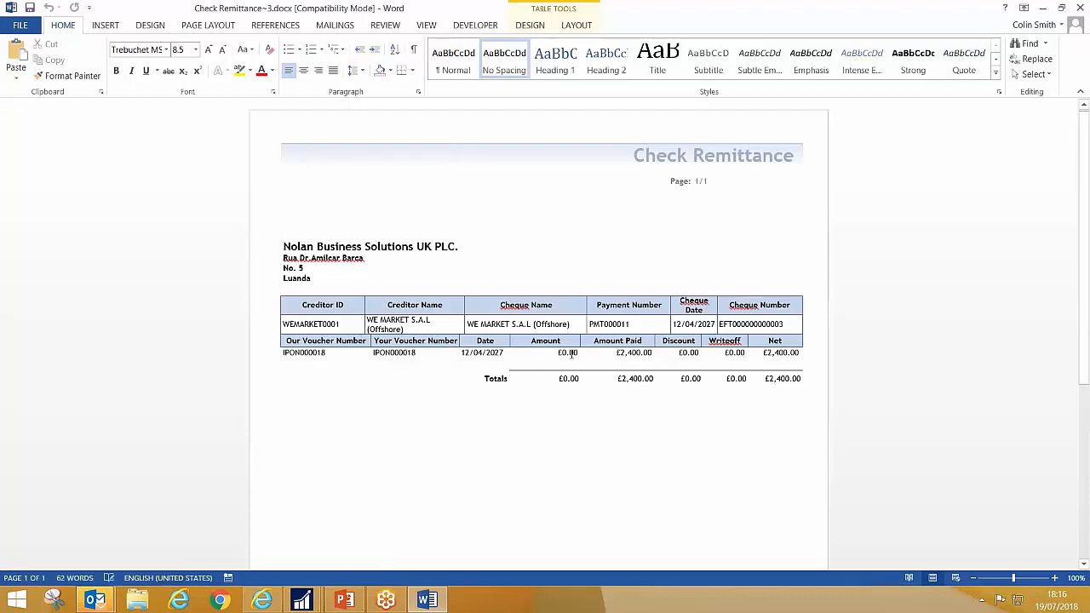
click(617, 355)
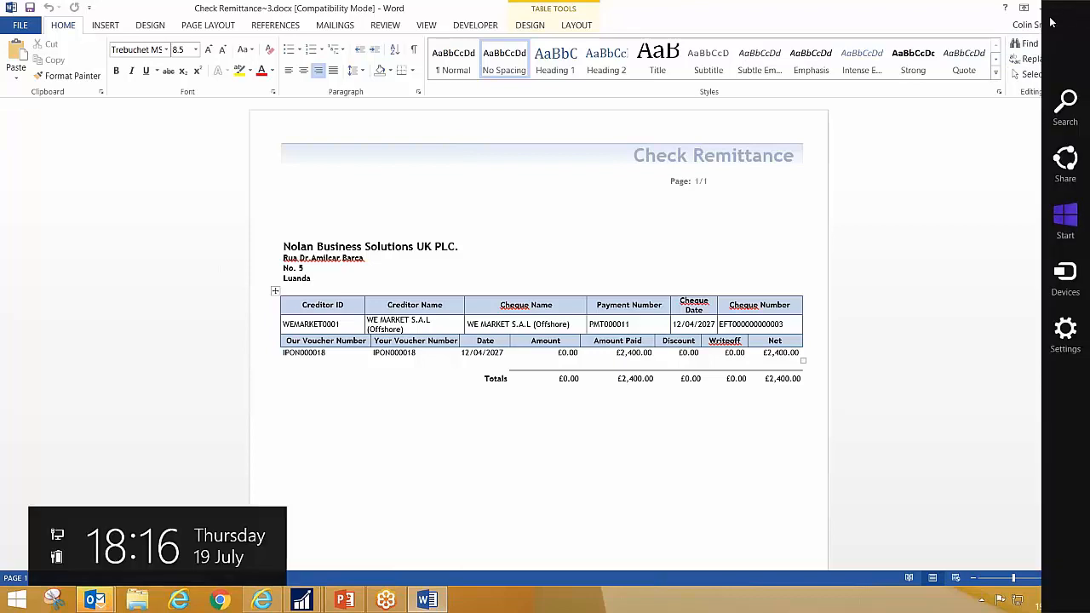
click(1080, 9)
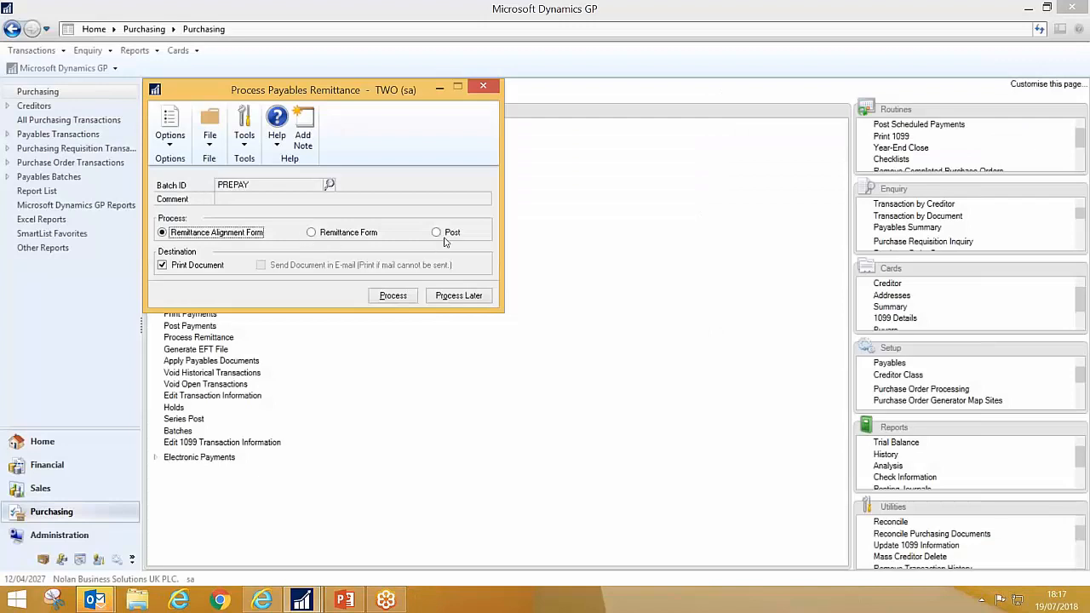
Step: Post the PREPAY batch, output only the Computer Cheque Posting Journal to screen, and close the journal after viewing it
click(436, 232)
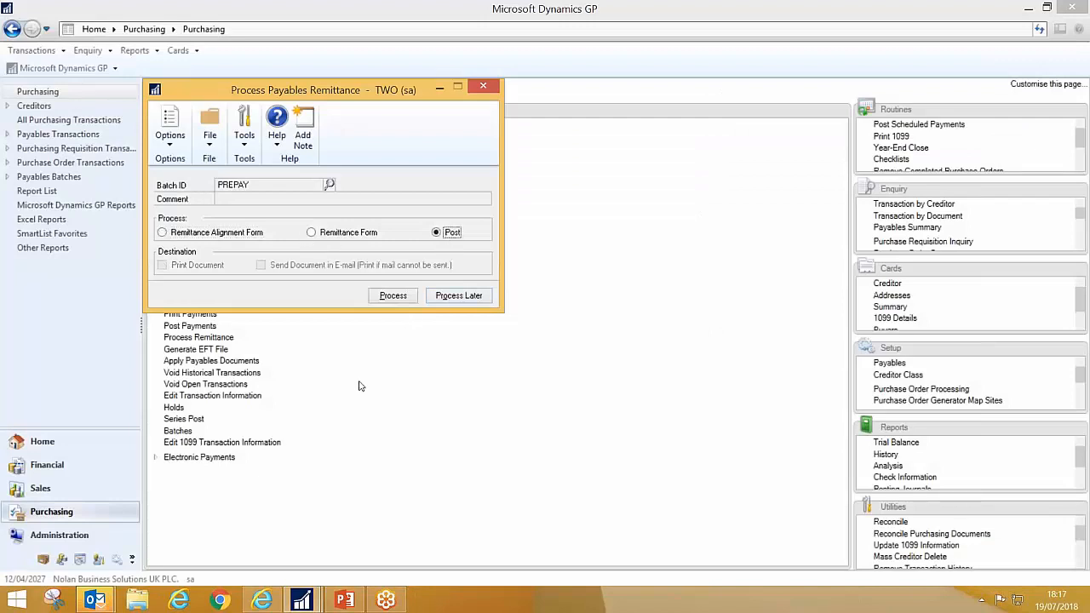
click(401, 297)
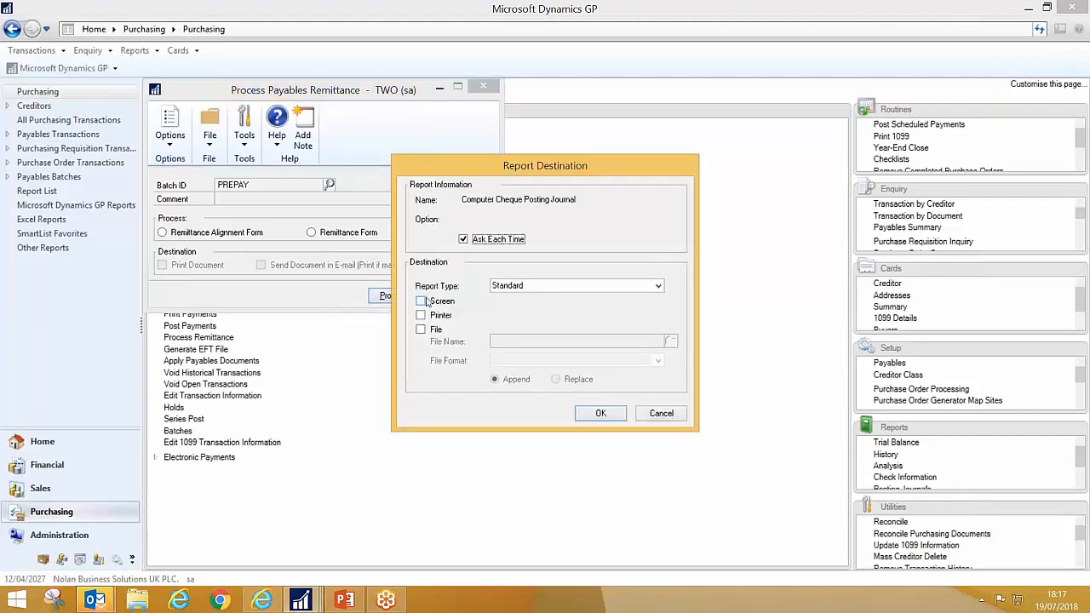
click(442, 303)
click(602, 414)
click(662, 415)
click(661, 415)
click(660, 414)
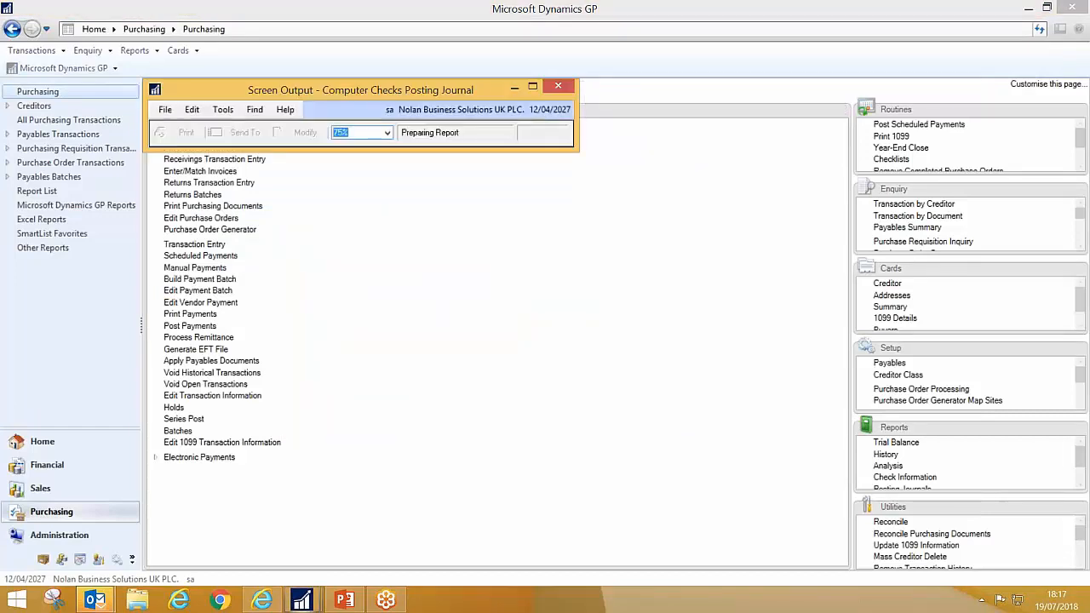
drag(600, 391, 879, 382)
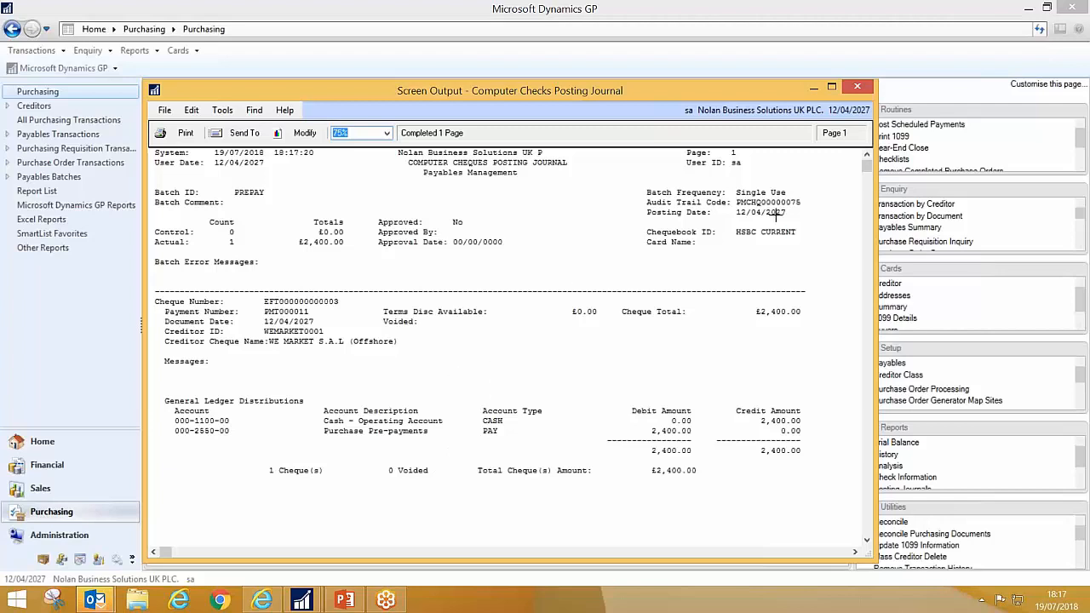
click(856, 87)
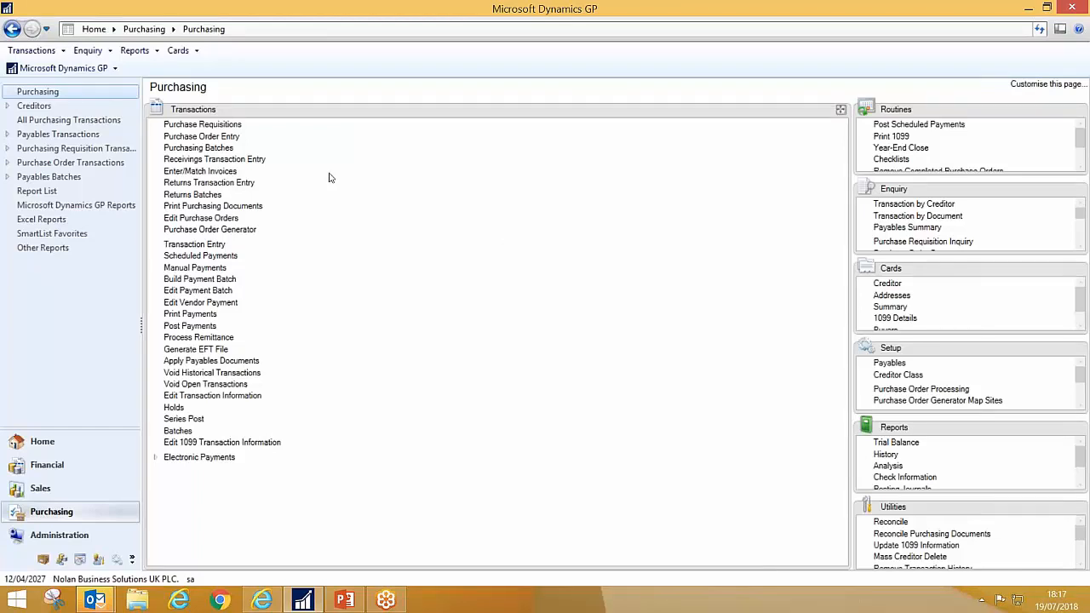
Step: Start a shipment receipt with creditor document number GRN1100 and batch ID CSRECEIPTS
click(235, 164)
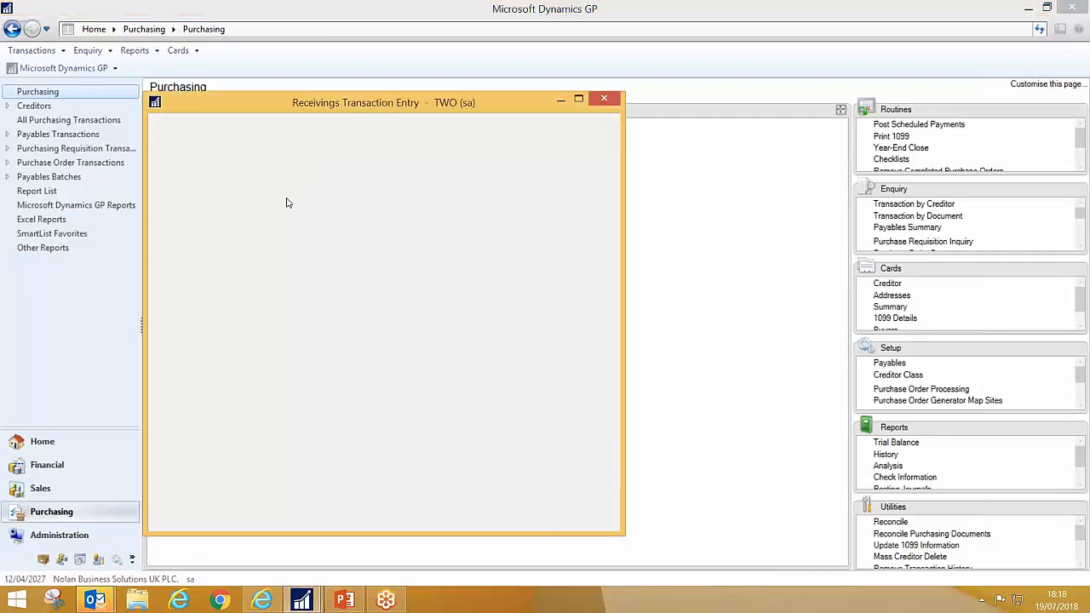
click(287, 218)
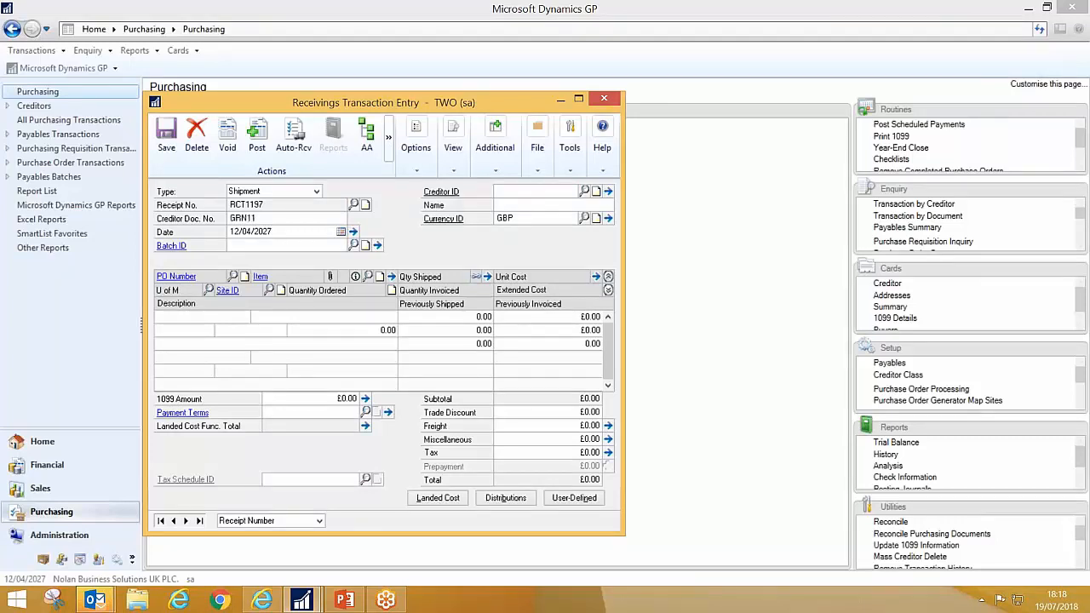
key(Tab)
key(Tab)
text(CS)
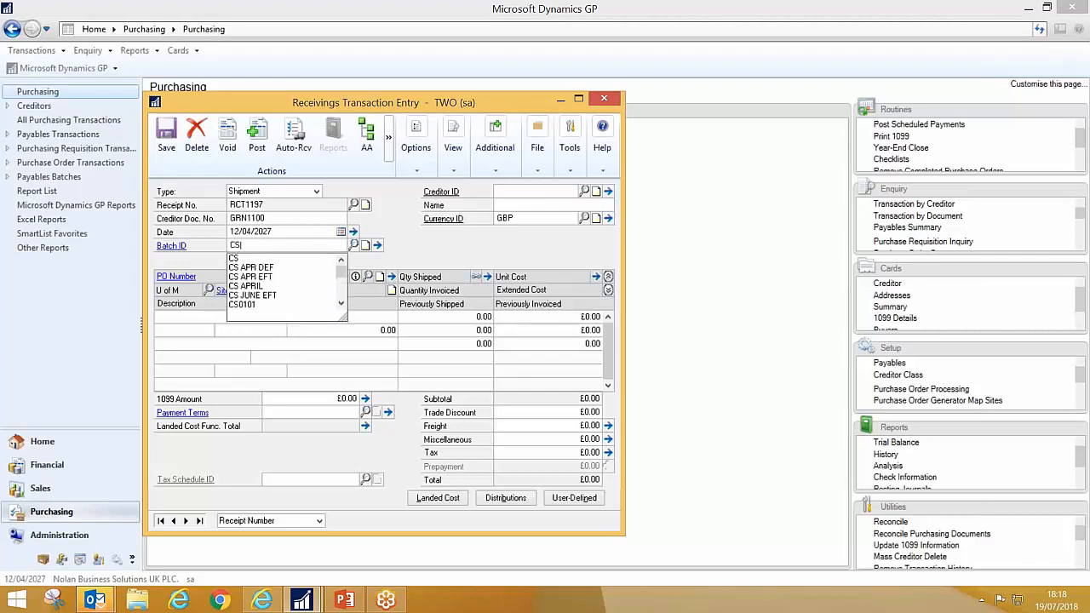
text(RECEIPTS)
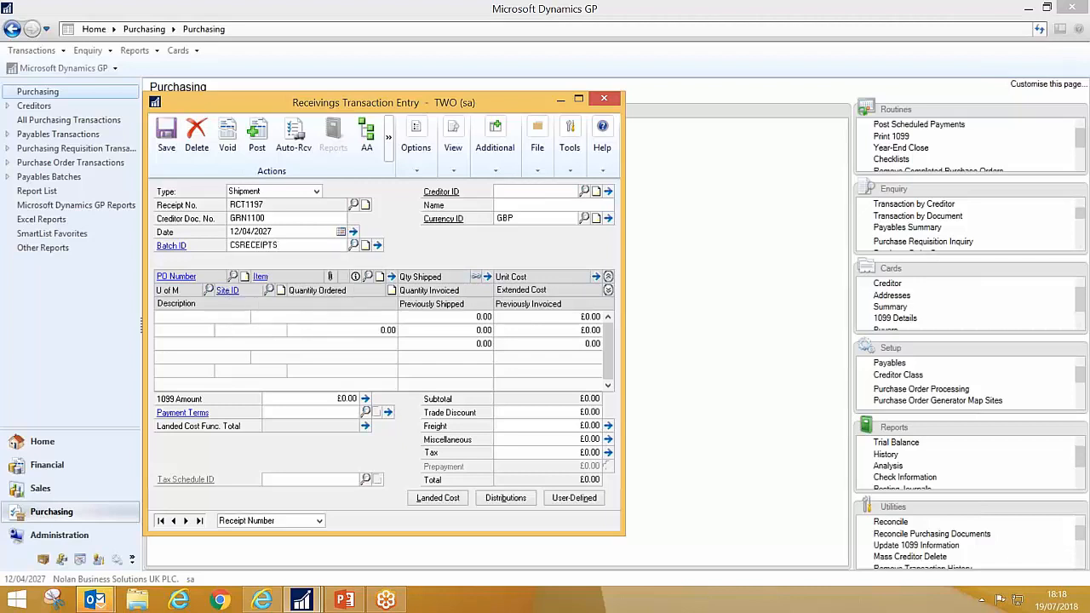
key(Tab)
key(Return)
Step: Set the receipt's creditor to WEMARKET0001 and auto-receive the THAI HOM MALI RICE line of purchase order IPON000018
key(Tab)
text(WE)
key(Down)
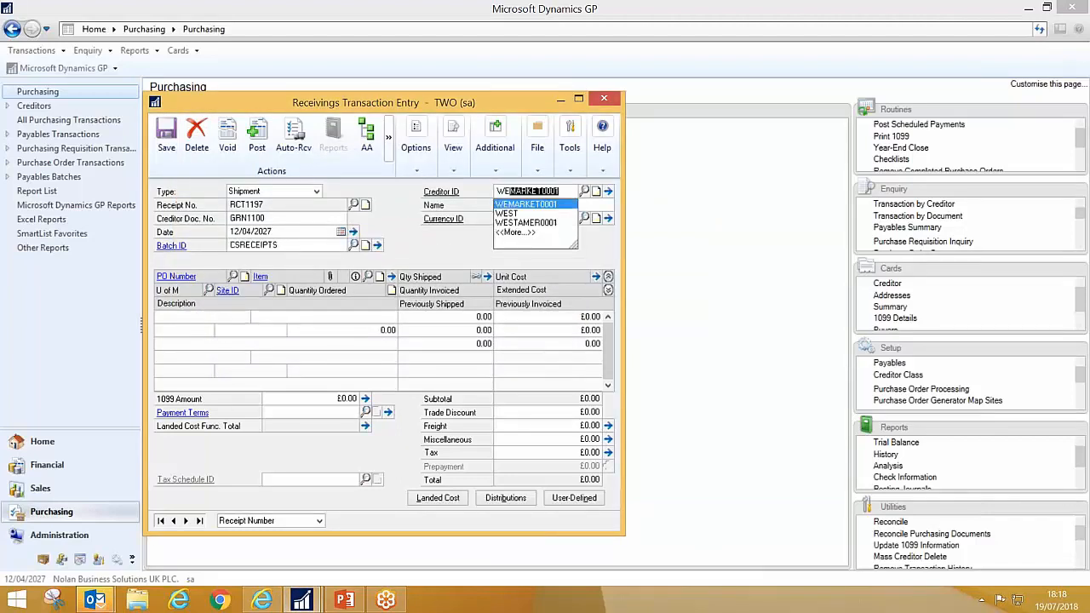
key(Tab)
click(583, 344)
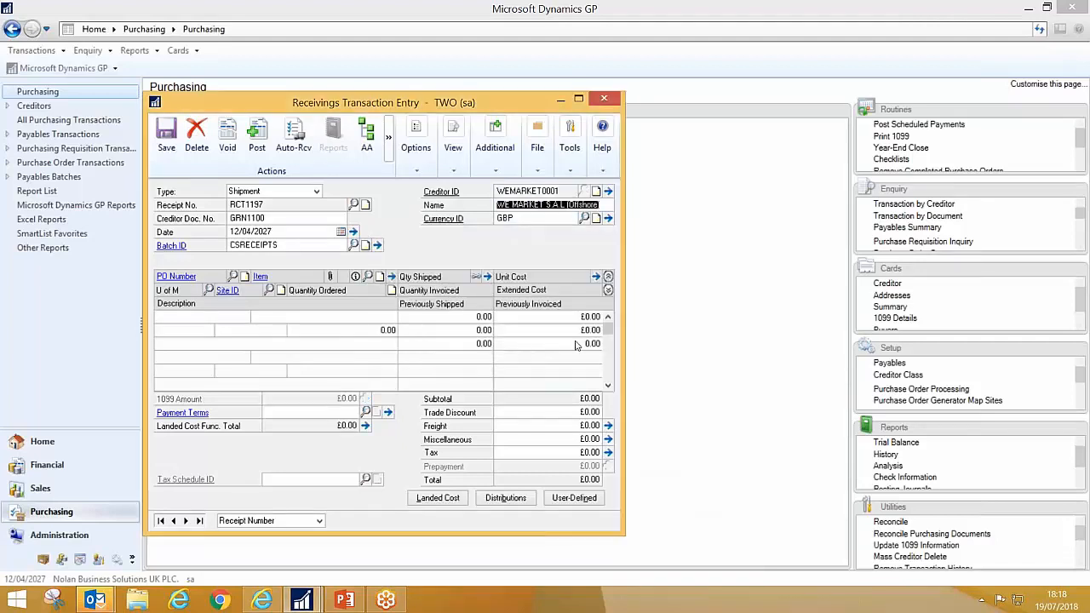
click(302, 143)
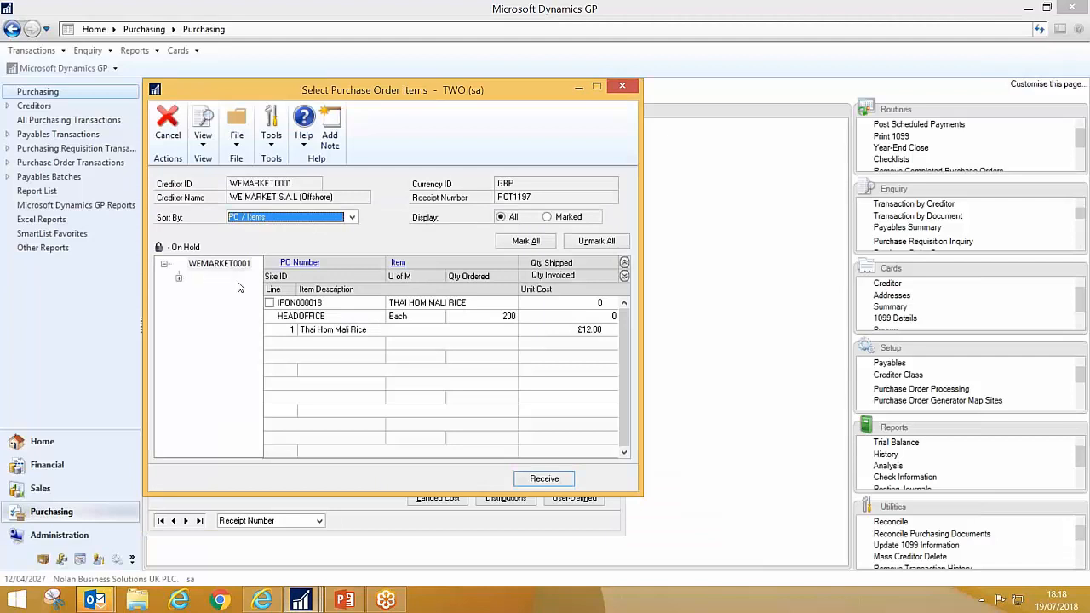
click(269, 302)
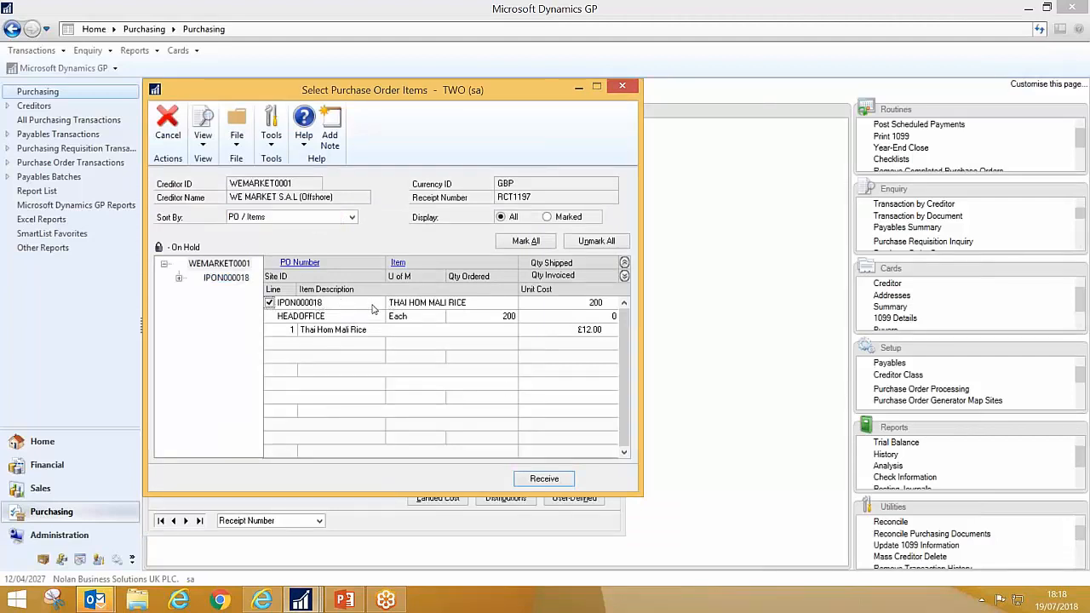
click(543, 479)
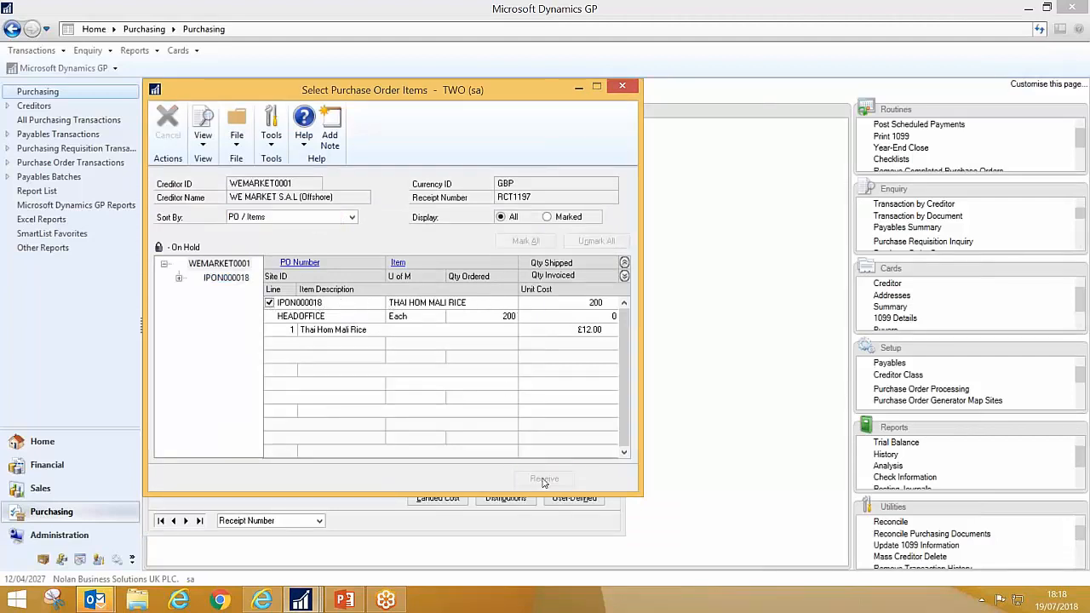
click(465, 315)
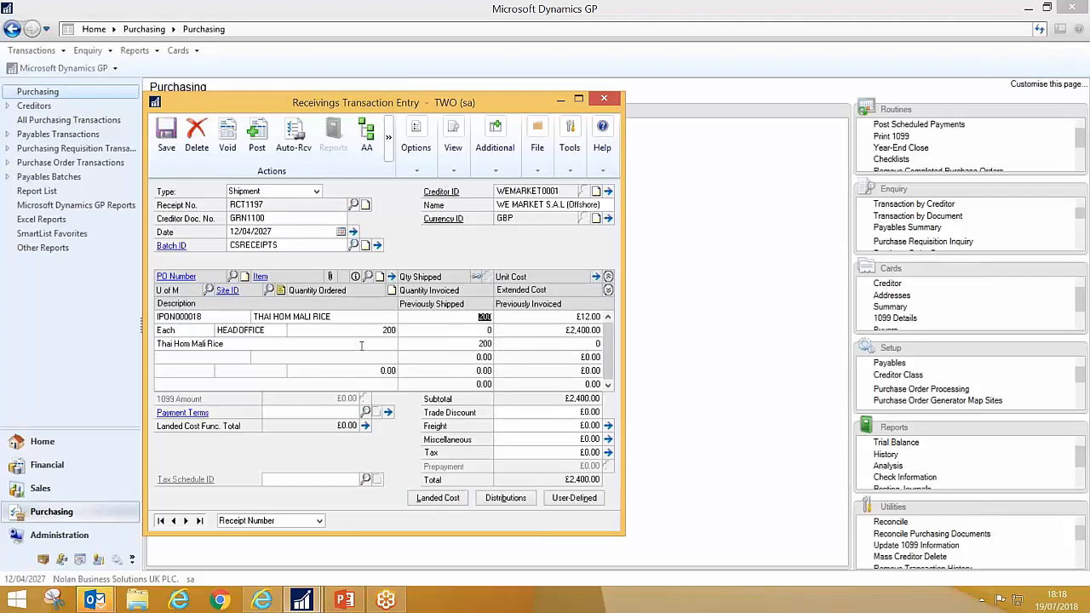
Step: Clear the receipt's batch ID, post the shipment, and cancel each posting report
click(310, 246)
key(BackSpace)
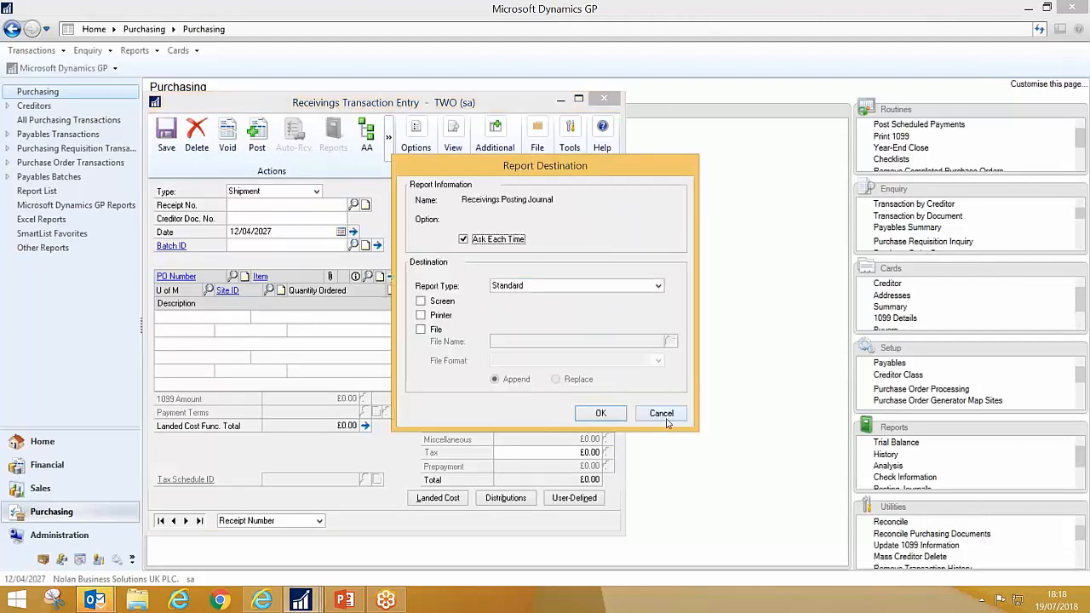
click(662, 414)
click(662, 414)
click(661, 413)
click(661, 414)
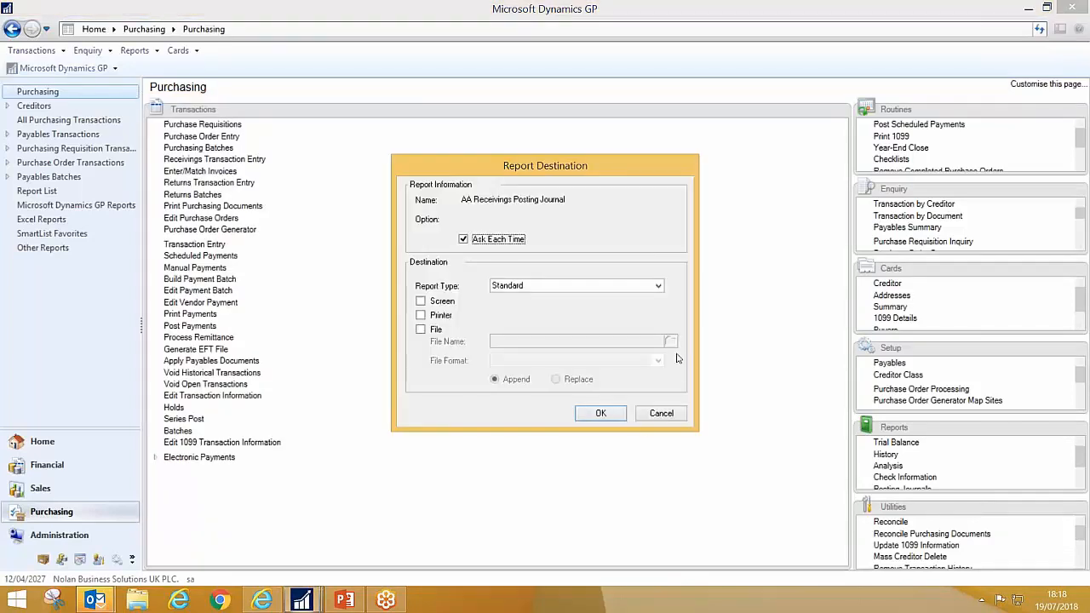
click(660, 413)
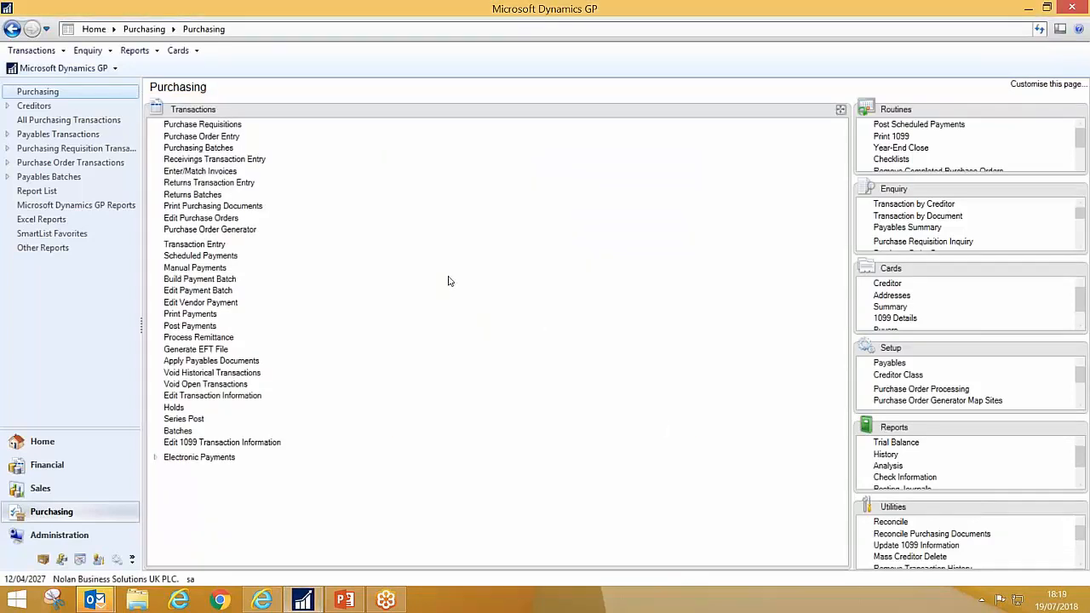
Step: Start a purchasing invoice with creditor document number IN1100 for creditor WEMARKET0001
click(211, 172)
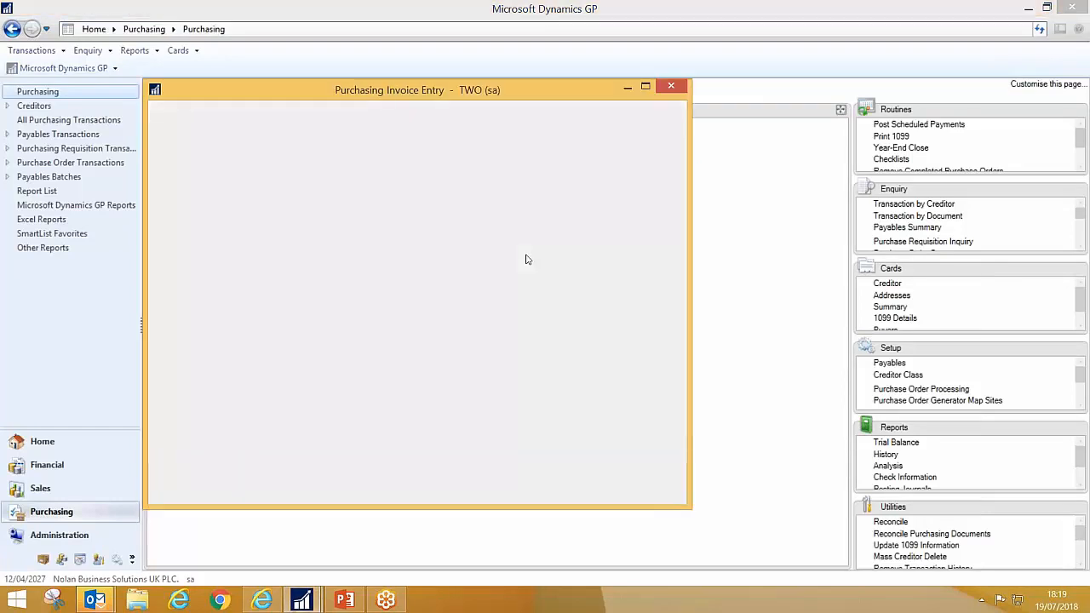
click(299, 193)
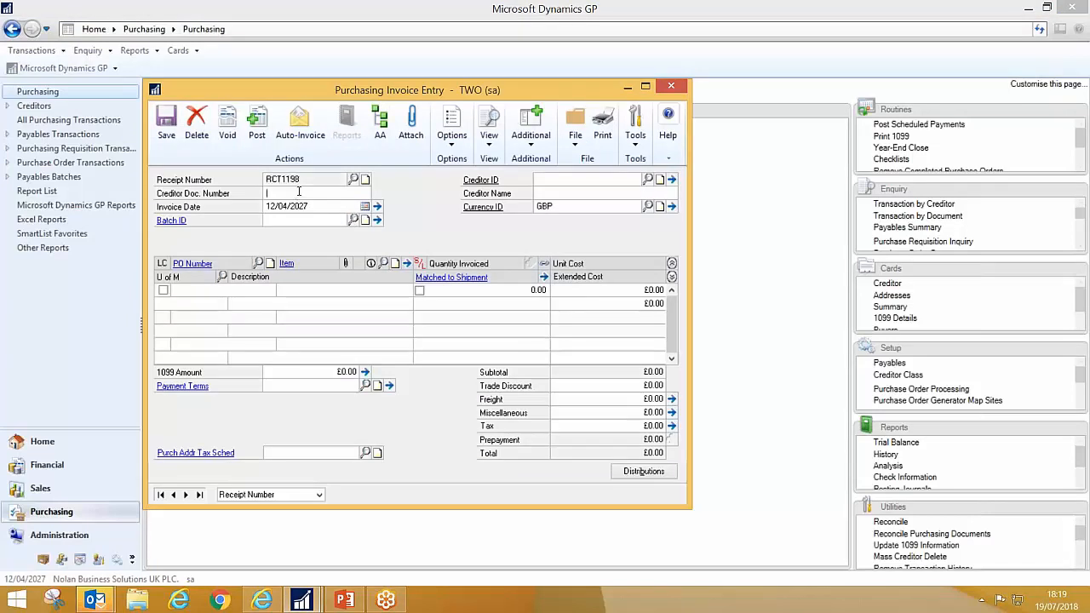
text(IN1100)
key(Tab)
key(Tab)
text(WE)
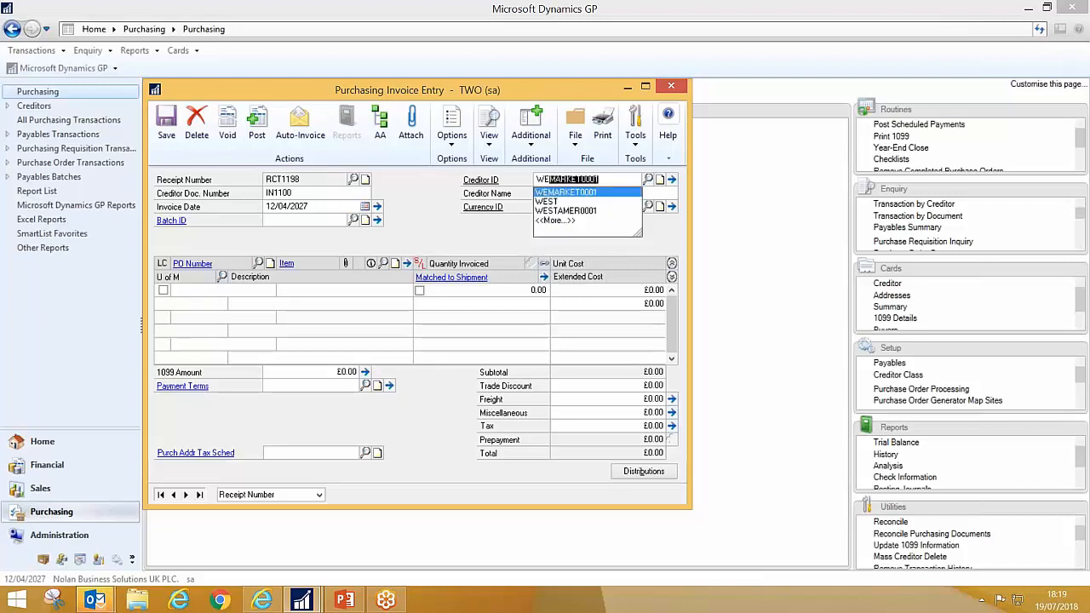
key(Tab)
click(586, 342)
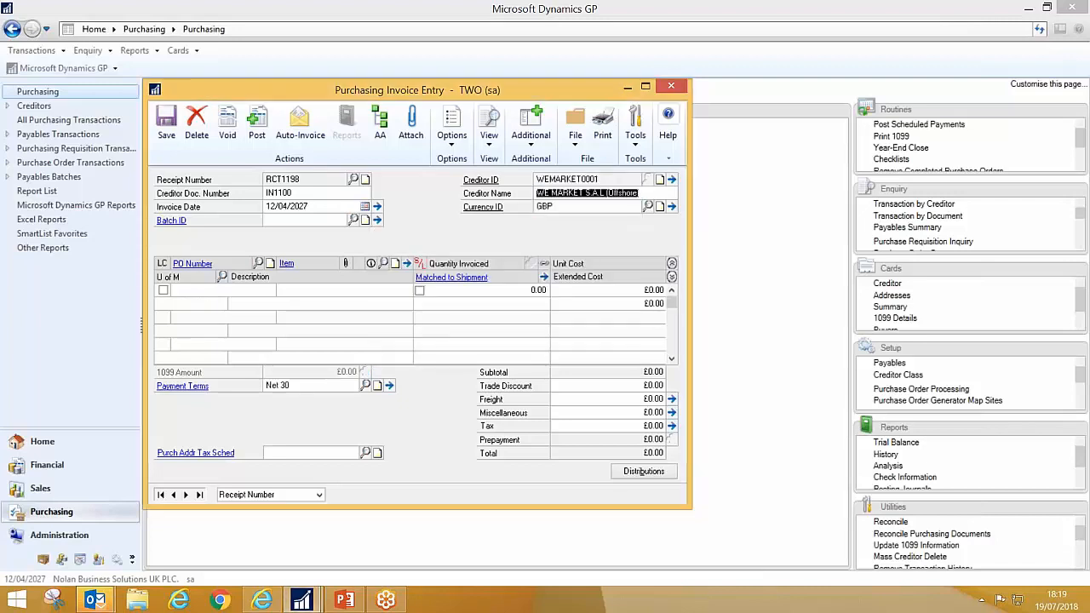
Step: Auto-invoice the THAI HOM MALI RICE line of purchase order IPON000018
click(299, 124)
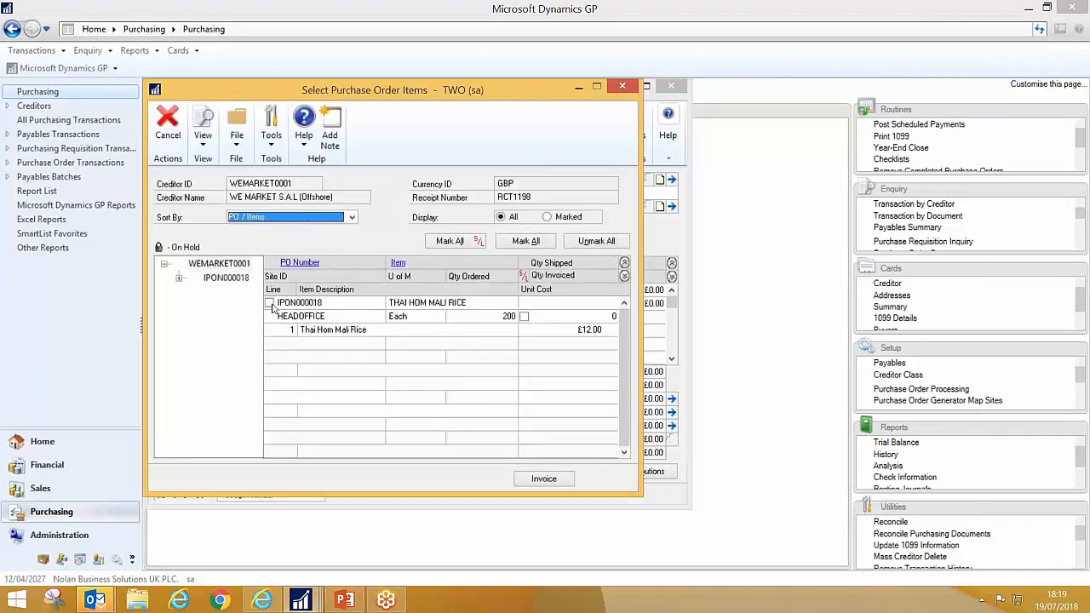
click(269, 303)
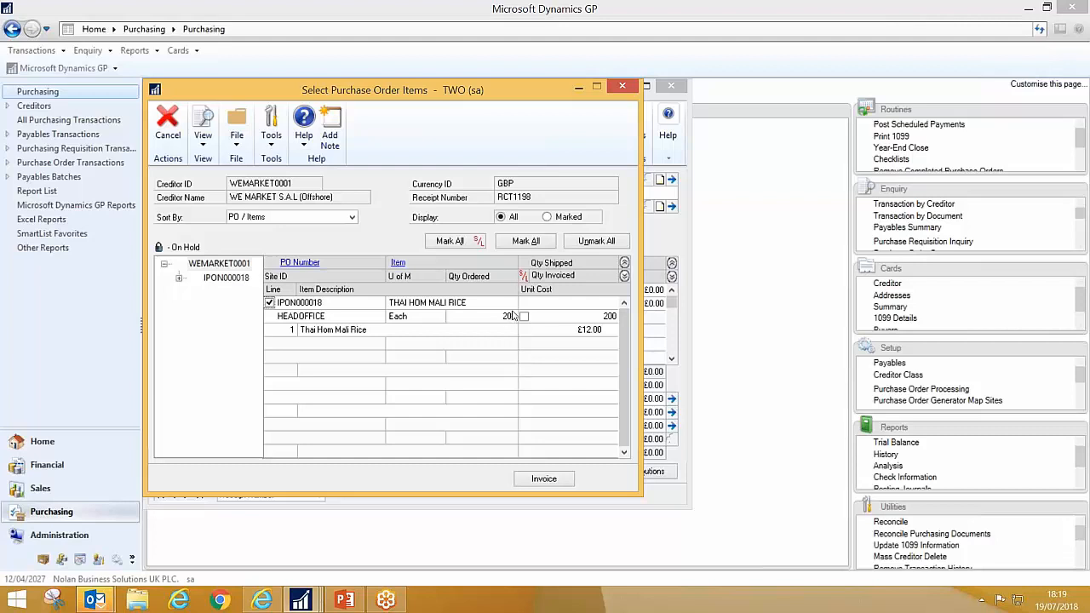
click(555, 482)
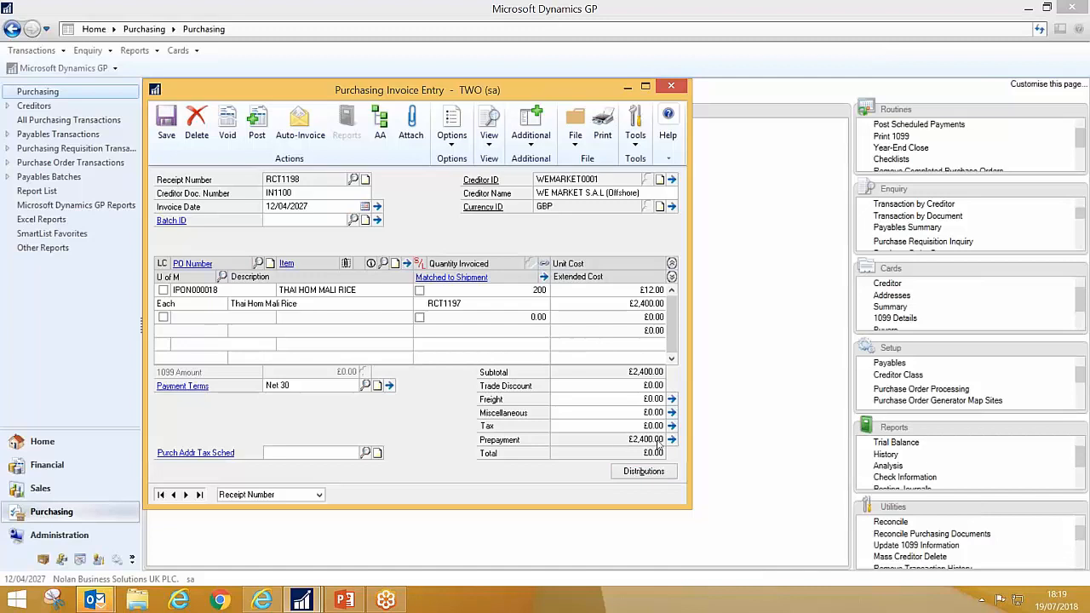
Step: Review the invoice's account distributions, including the PAY account, and close the distribution window
click(644, 470)
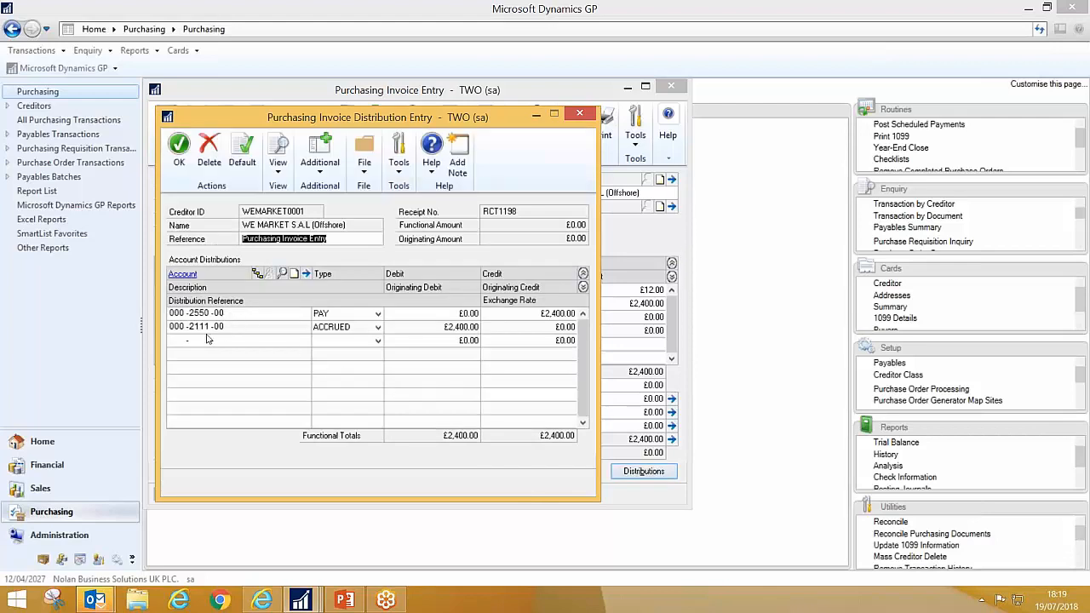
double_click(207, 313)
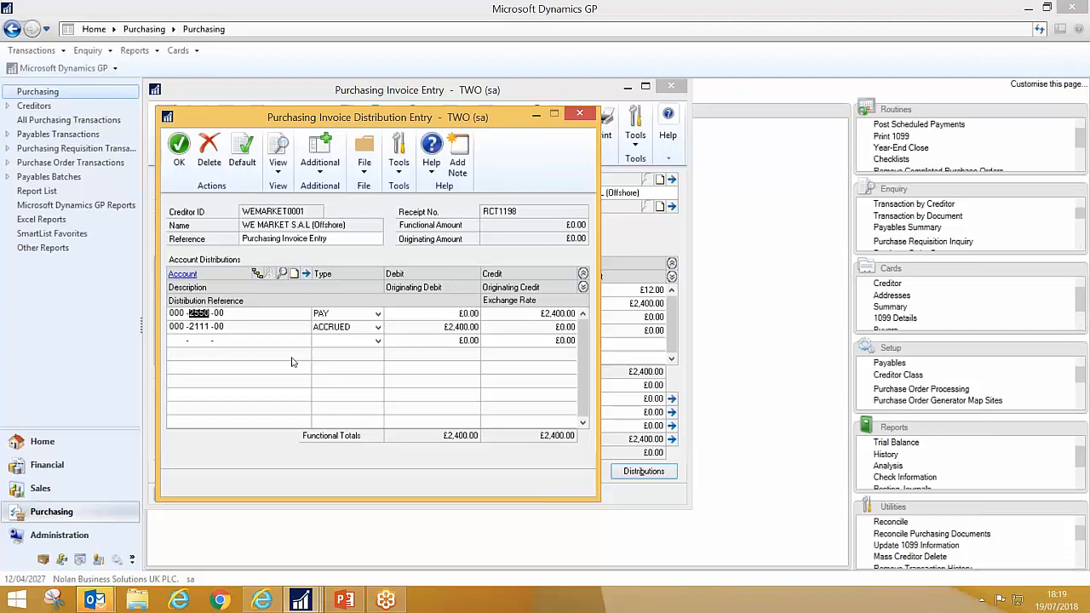
click(584, 116)
click(585, 116)
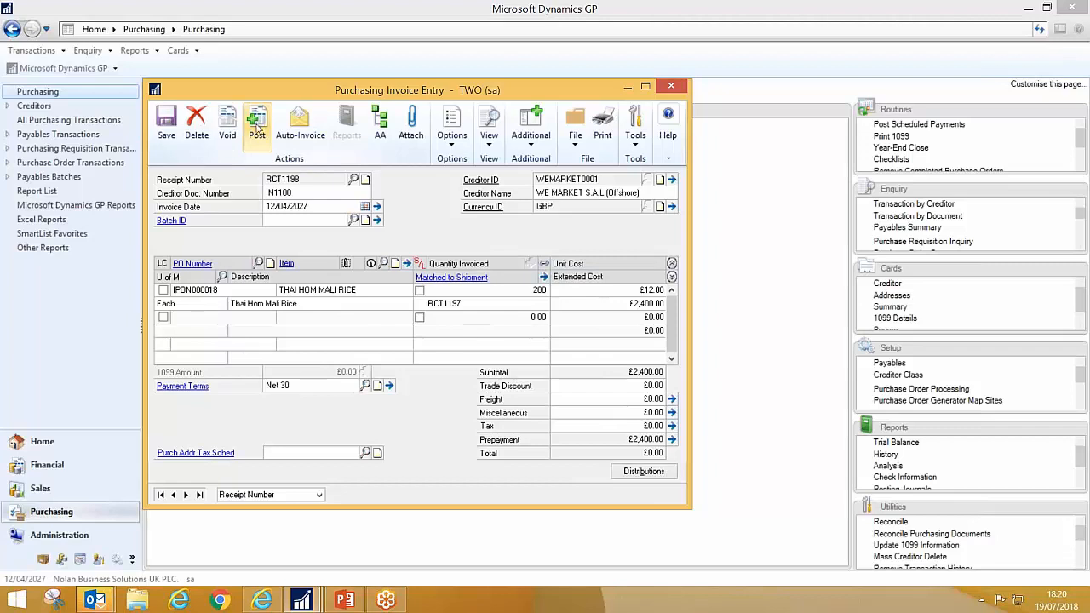
Step: Assign the purchasing invoice to new batch CS1907, save the document and open its attachment management
click(416, 127)
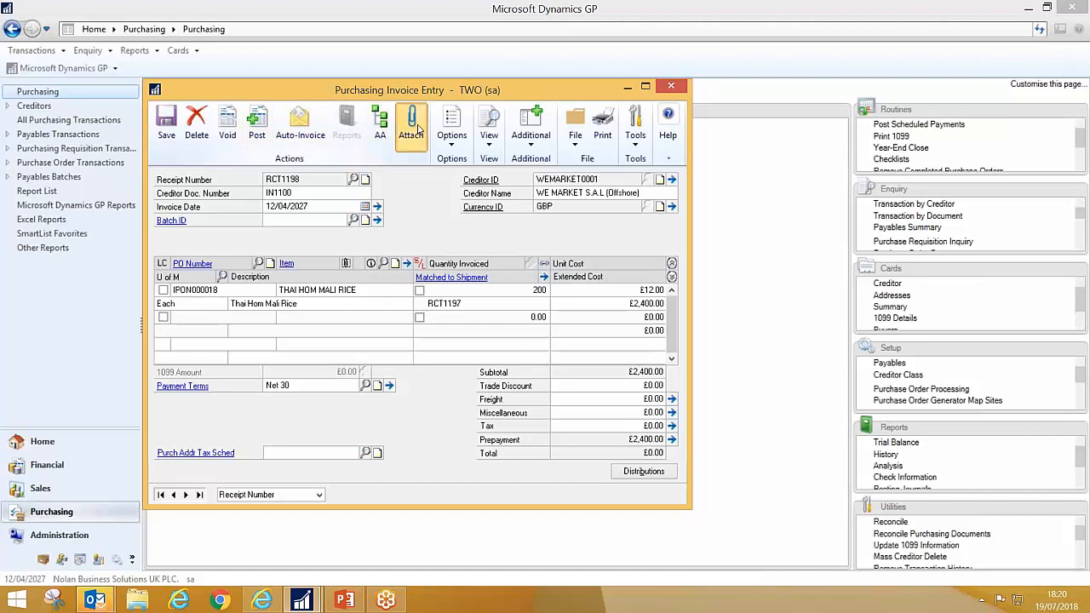
click(473, 343)
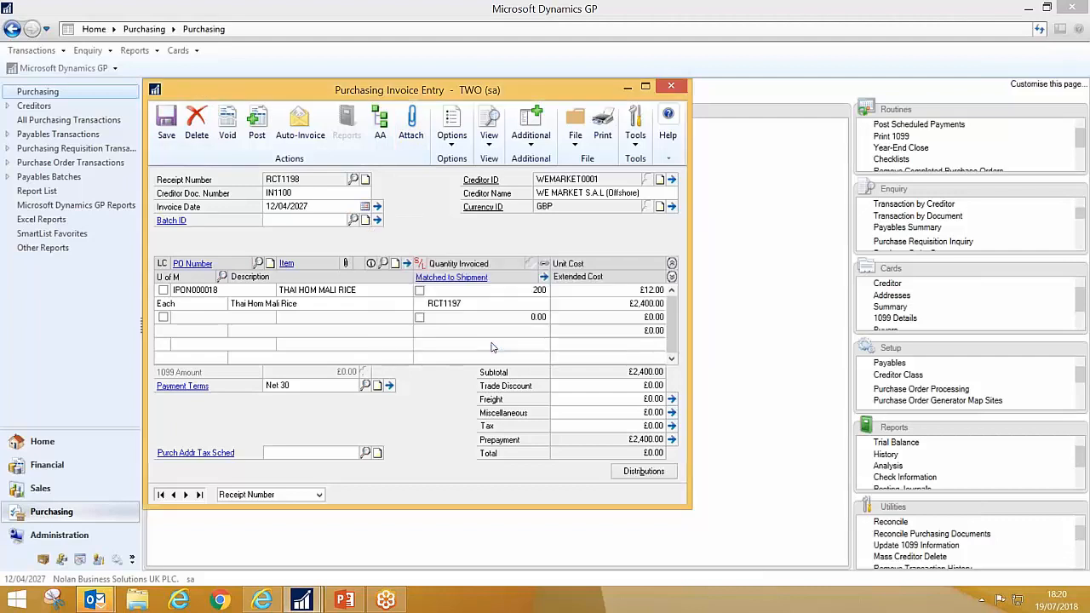
click(540, 342)
text(CS)
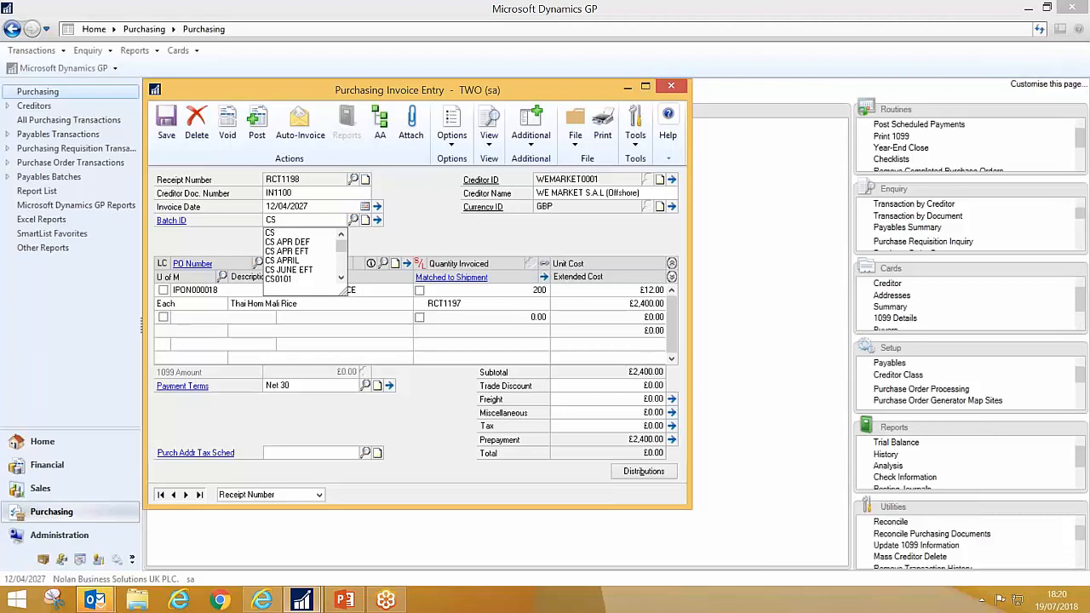
text(1007)
key(Tab)
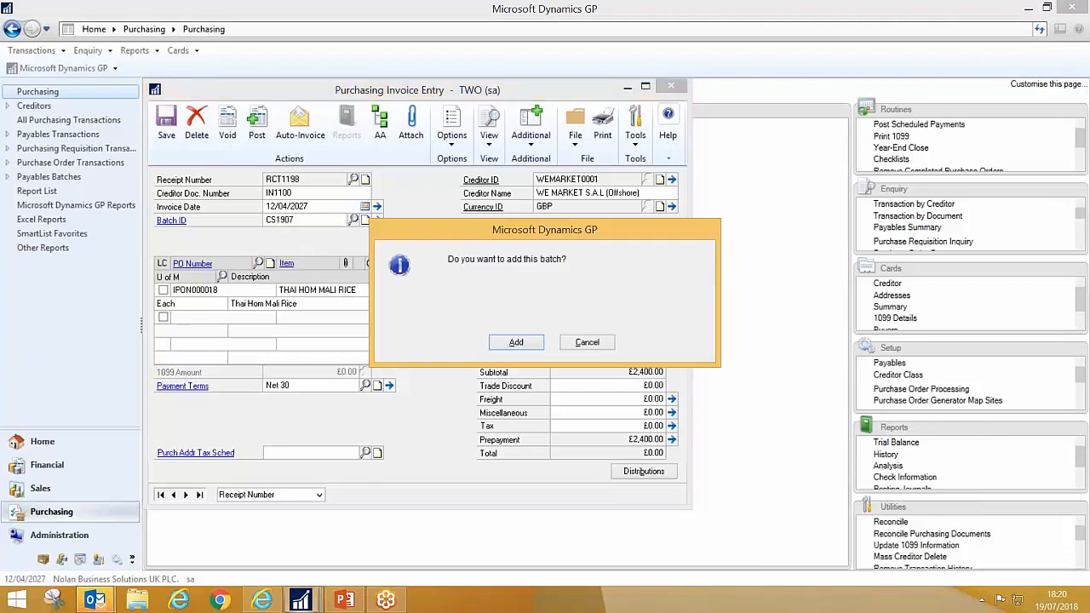
key(Return)
click(195, 190)
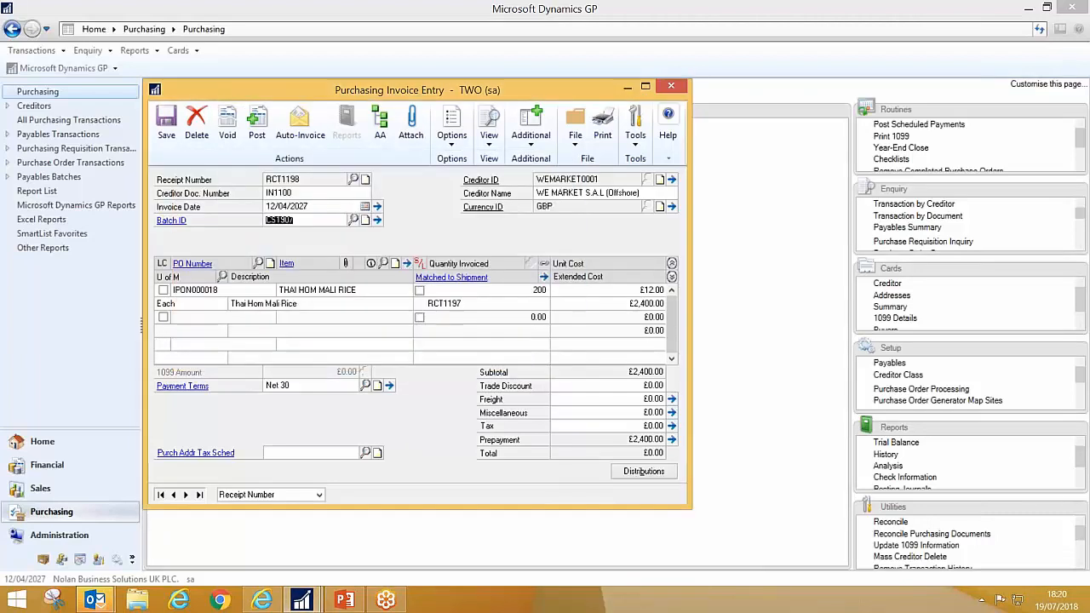
click(412, 123)
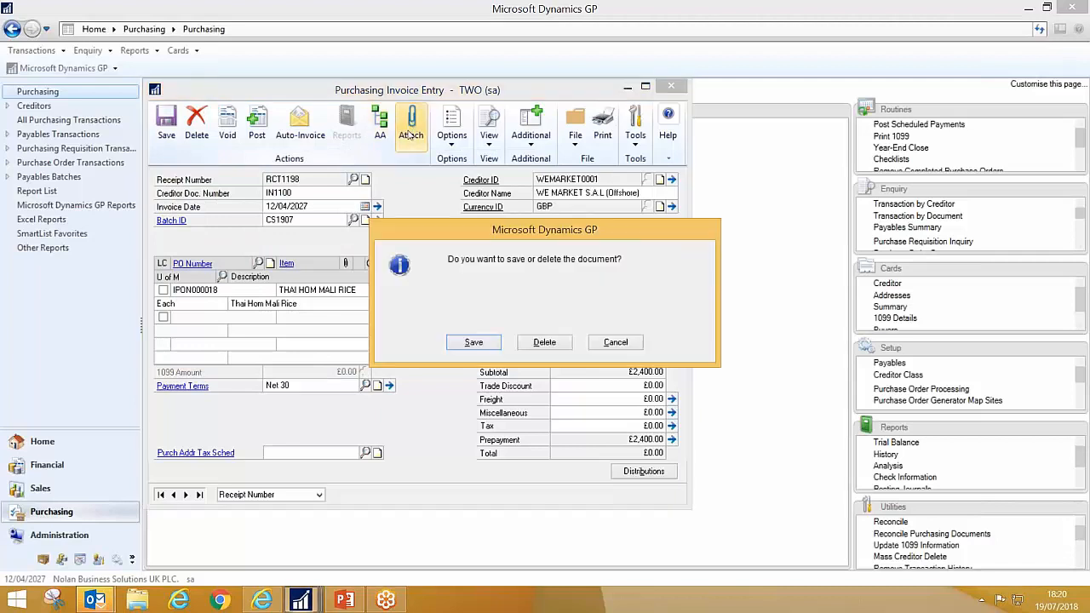
click(470, 342)
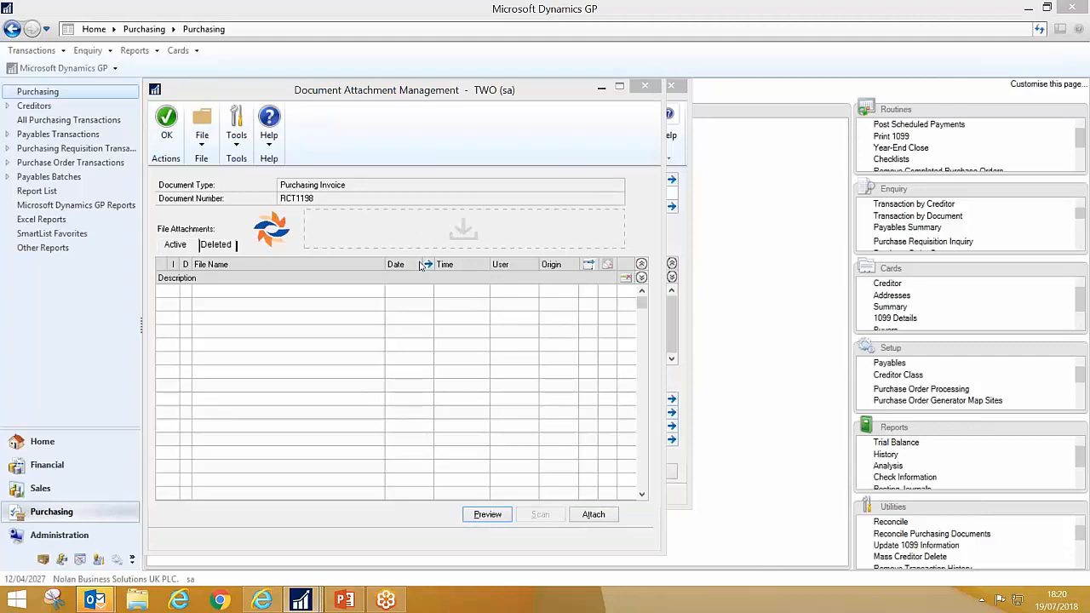
Step: Switch to Outlook and select the BT Business Direct invoice email in the 1. Incoming Invoices folder
mouse_move(94, 600)
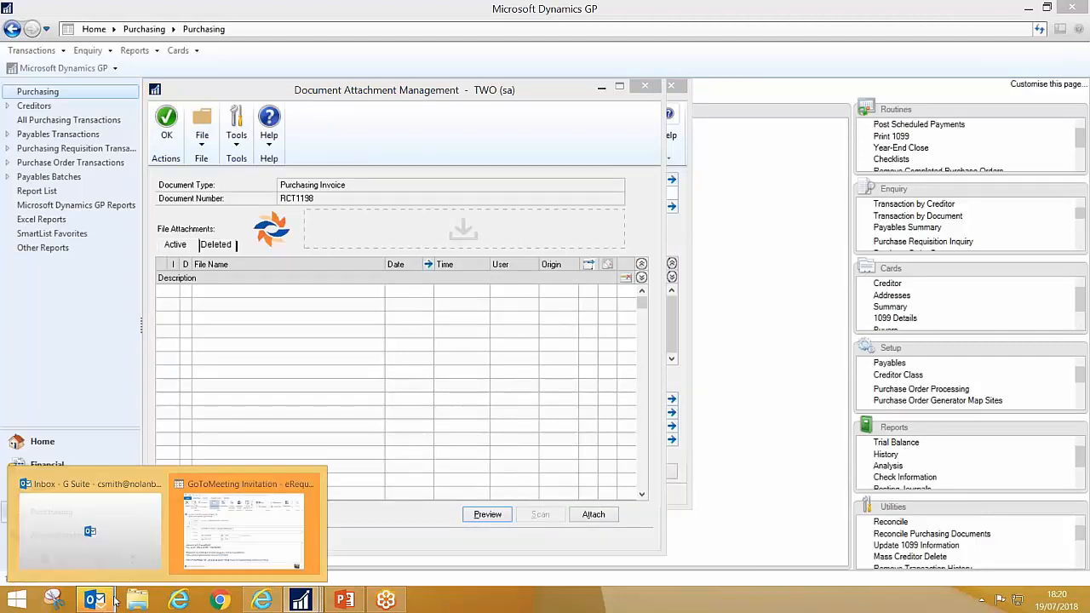
click(154, 521)
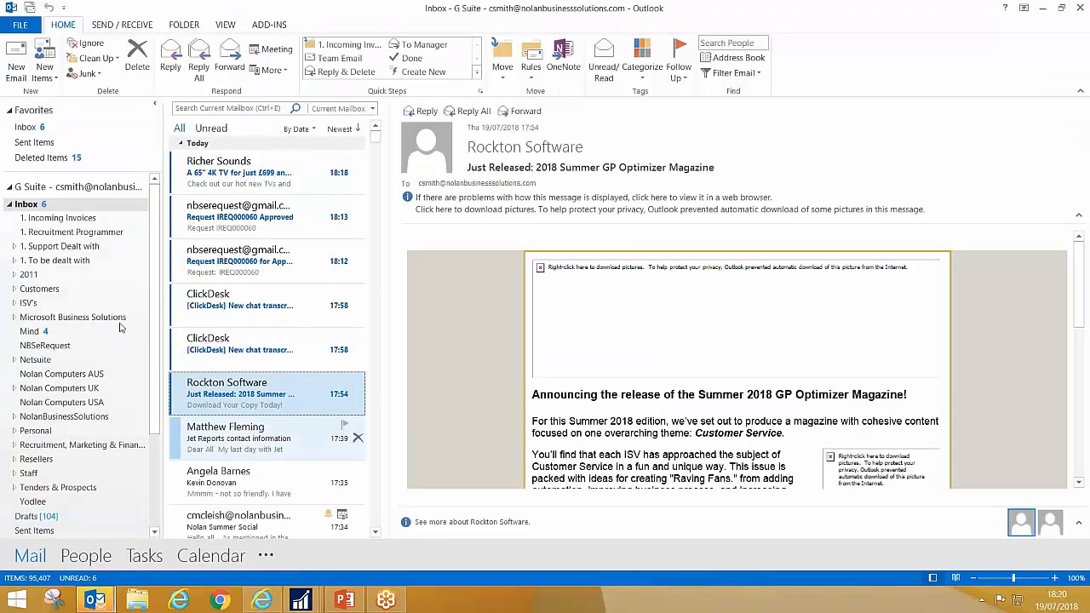
click(49, 218)
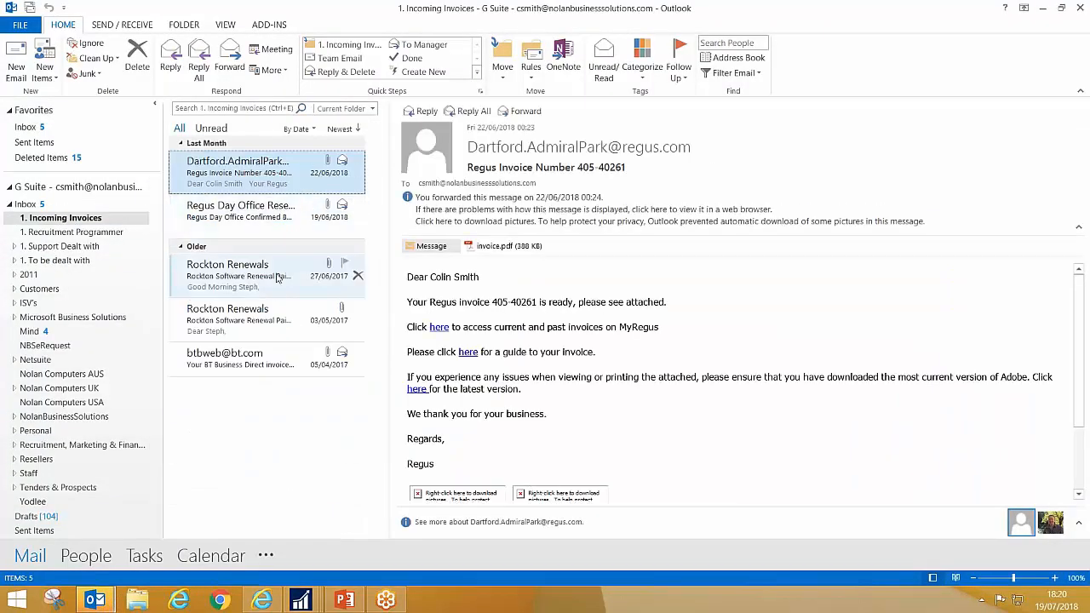
click(255, 358)
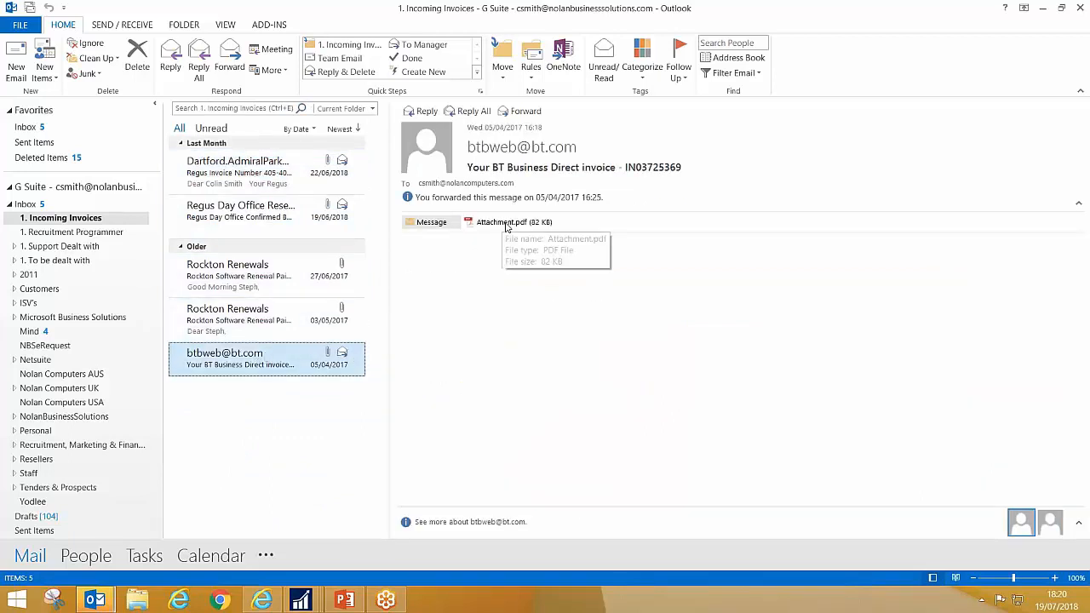
Step: Attach the email's Attachment.pdf to the purchasing invoice in Dynamics GP and minimise the Outlook windows
click(1062, 8)
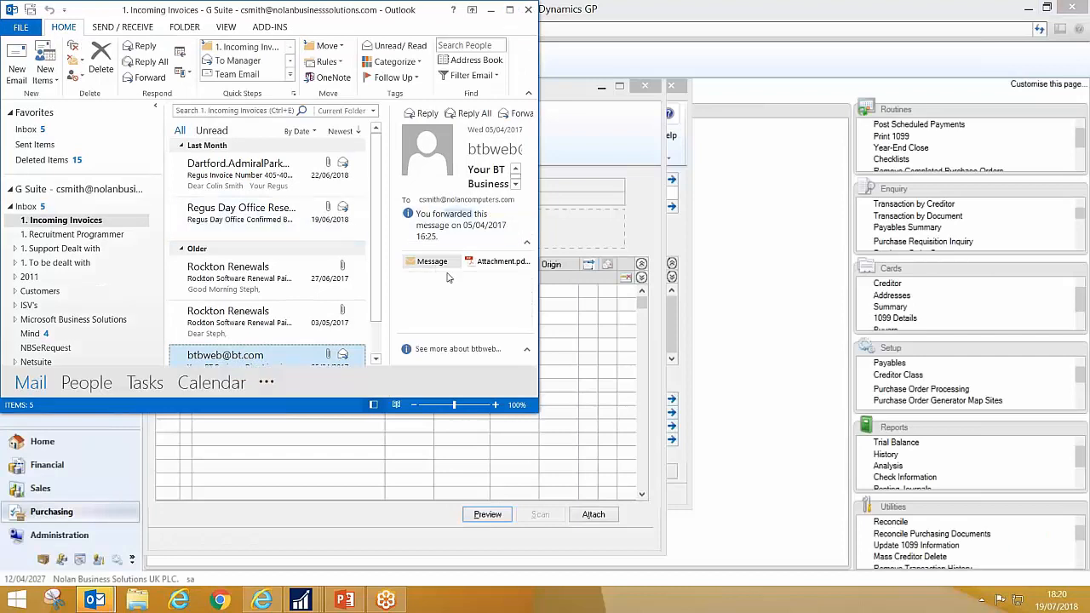
drag(475, 264, 569, 237)
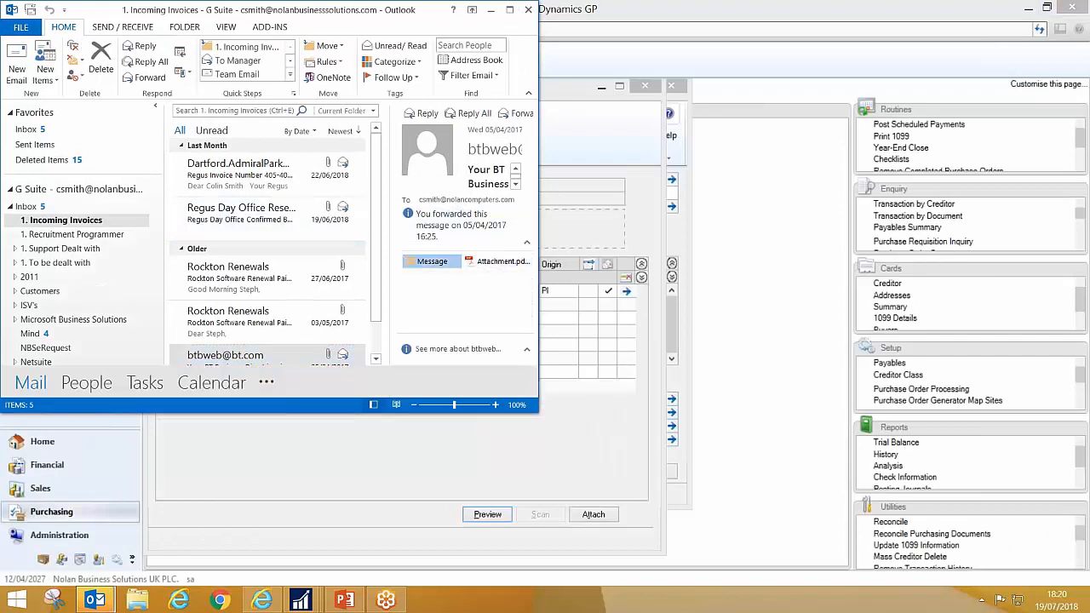
click(490, 9)
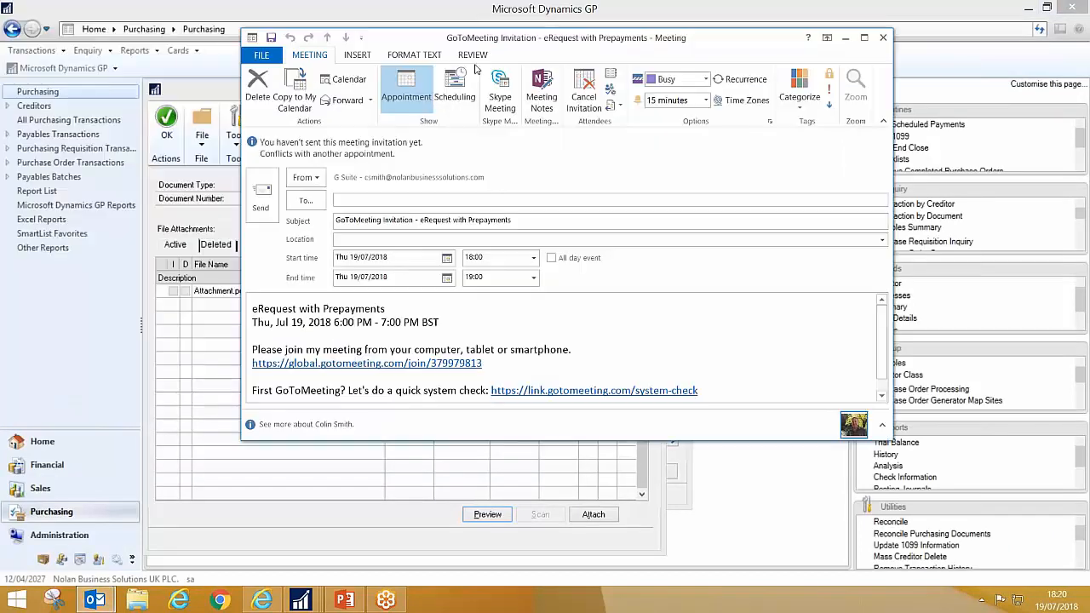
click(846, 38)
Step: Preview the attached Attachment.pdf and close the preview
click(211, 293)
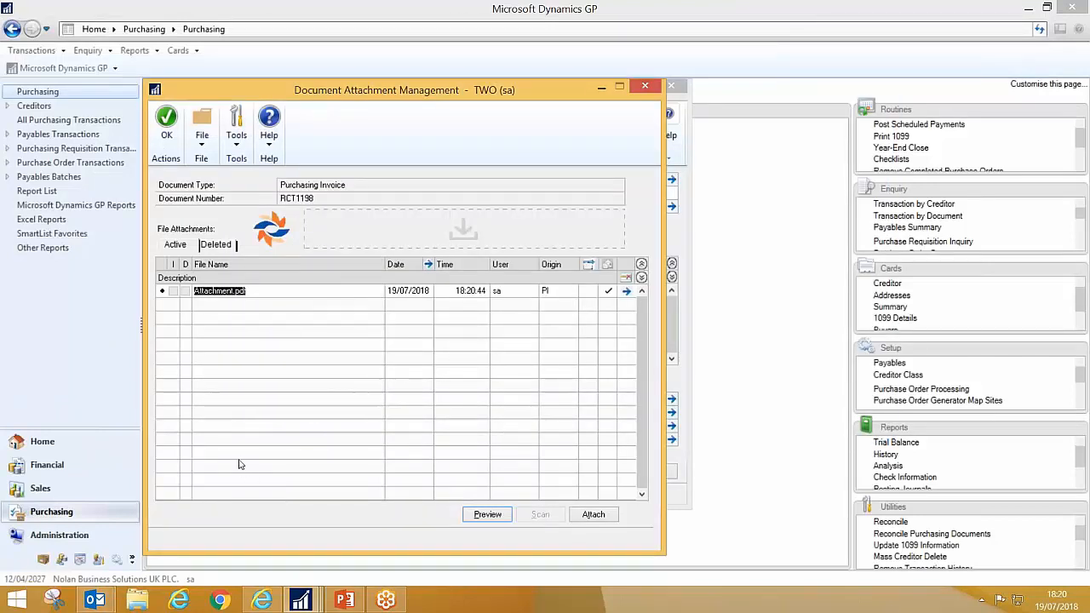
click(494, 516)
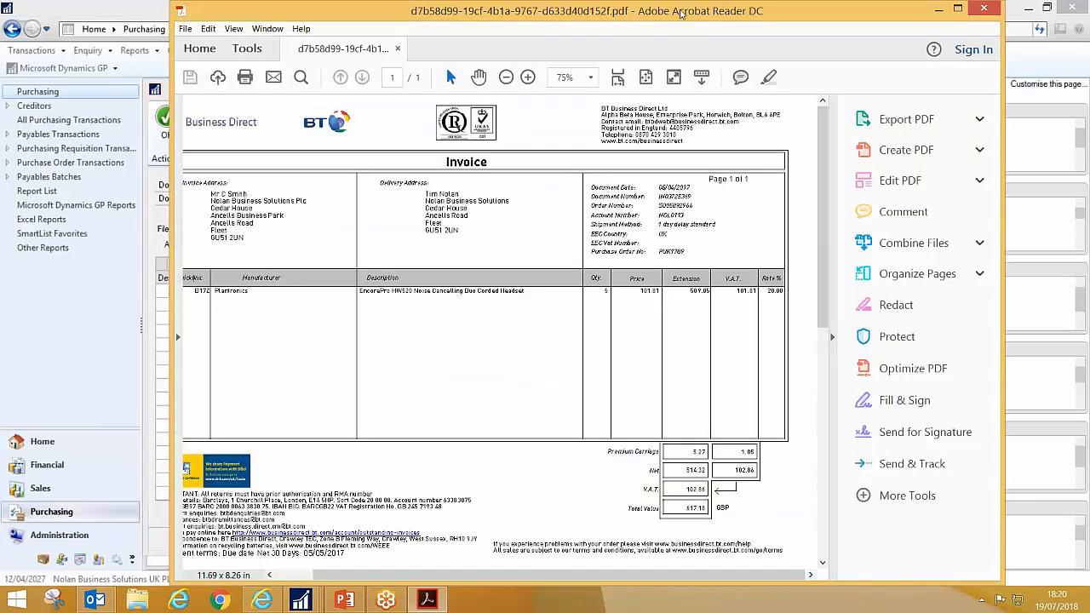
drag(674, 12, 518, 37)
click(825, 34)
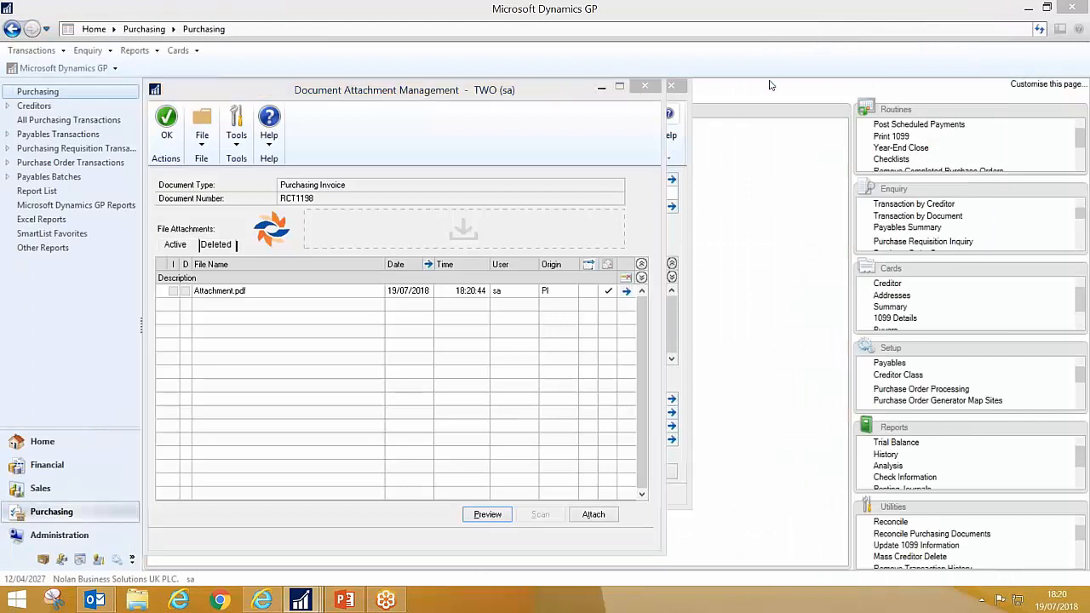
Step: Close the attachment window, then save the purchasing invoice and close invoice entry
click(646, 87)
click(647, 88)
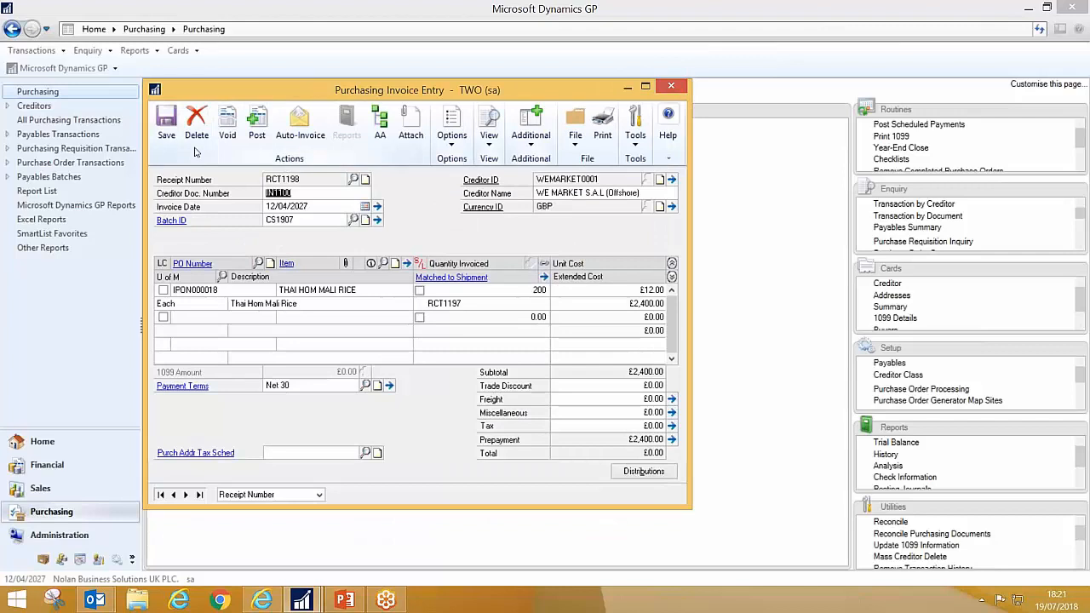
click(163, 128)
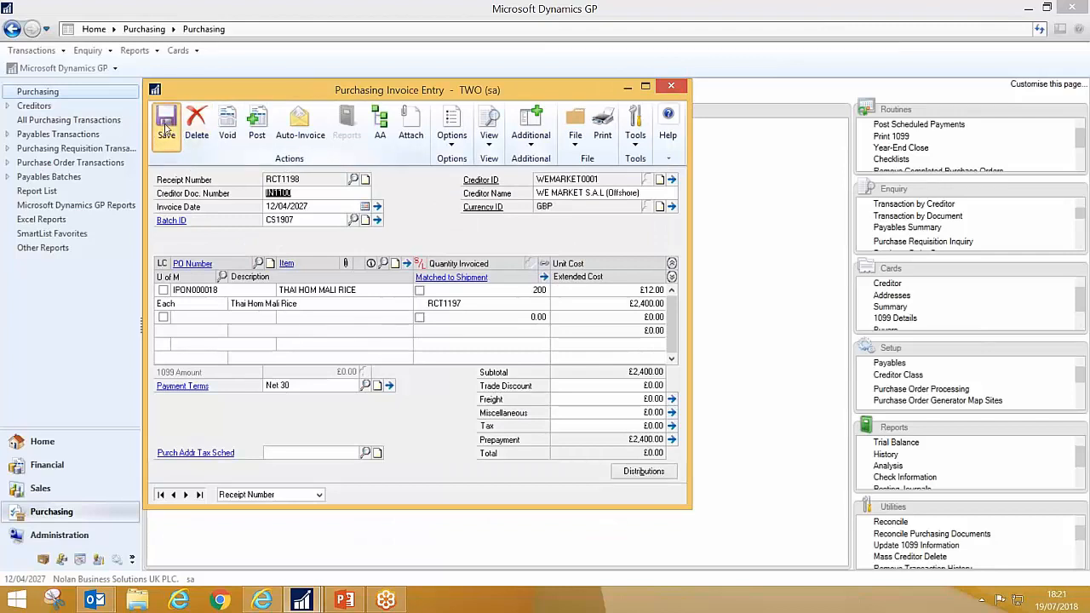
click(671, 87)
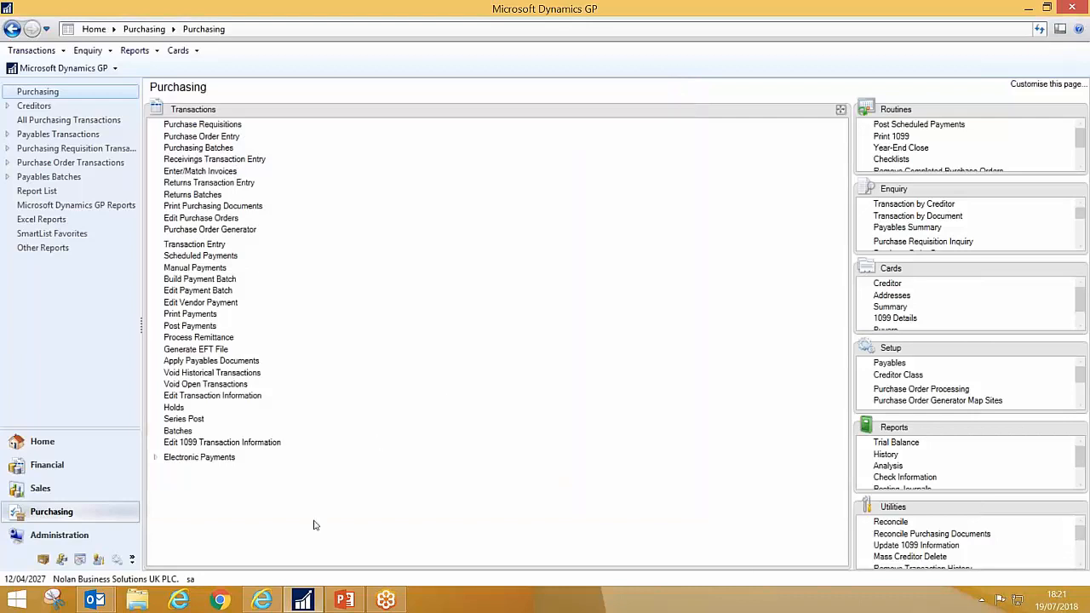
Step: Switch to eRequest, log out, and log in as the requesting user with their login ID and password
mouse_move(262, 598)
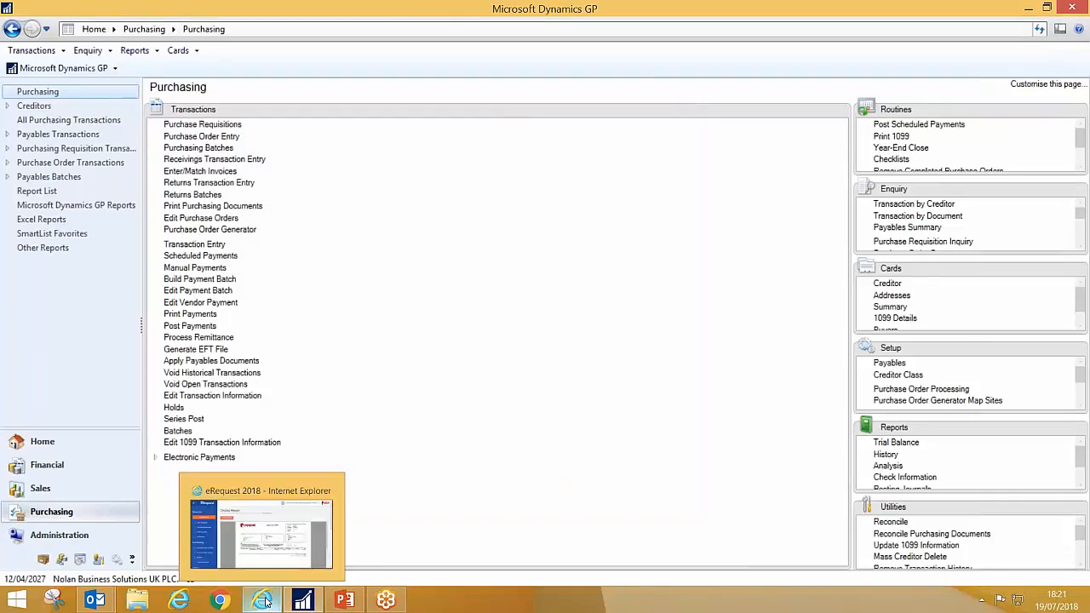
click(286, 560)
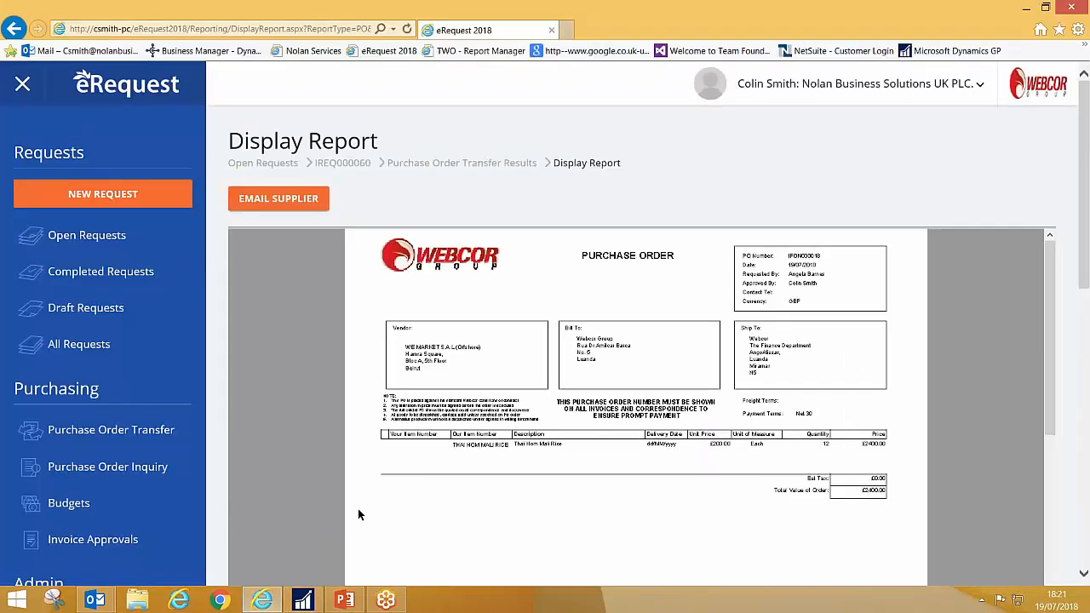
click(807, 86)
click(841, 161)
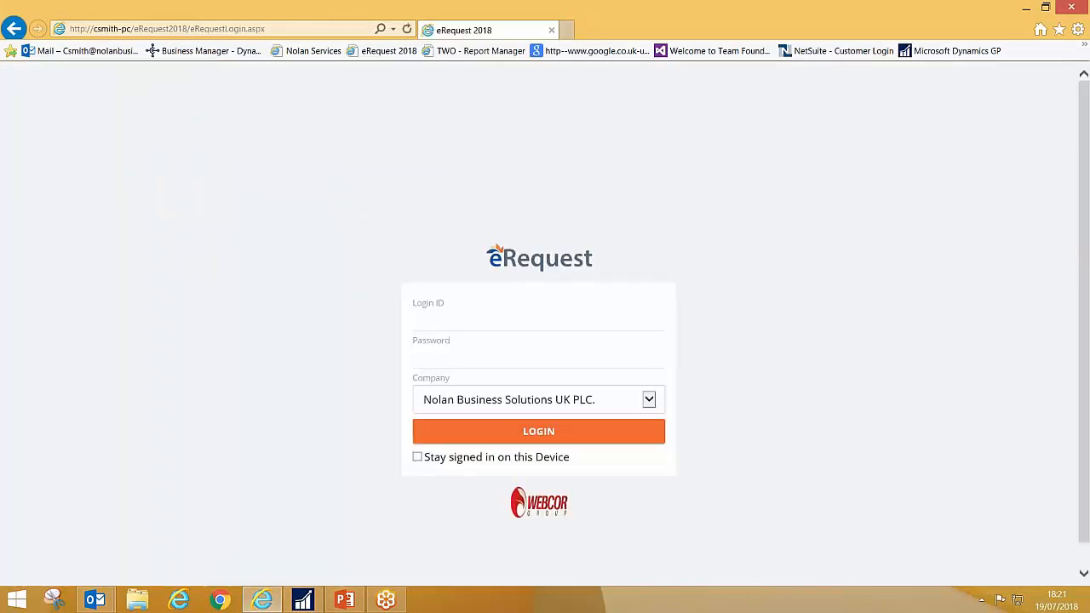
text(Angela)
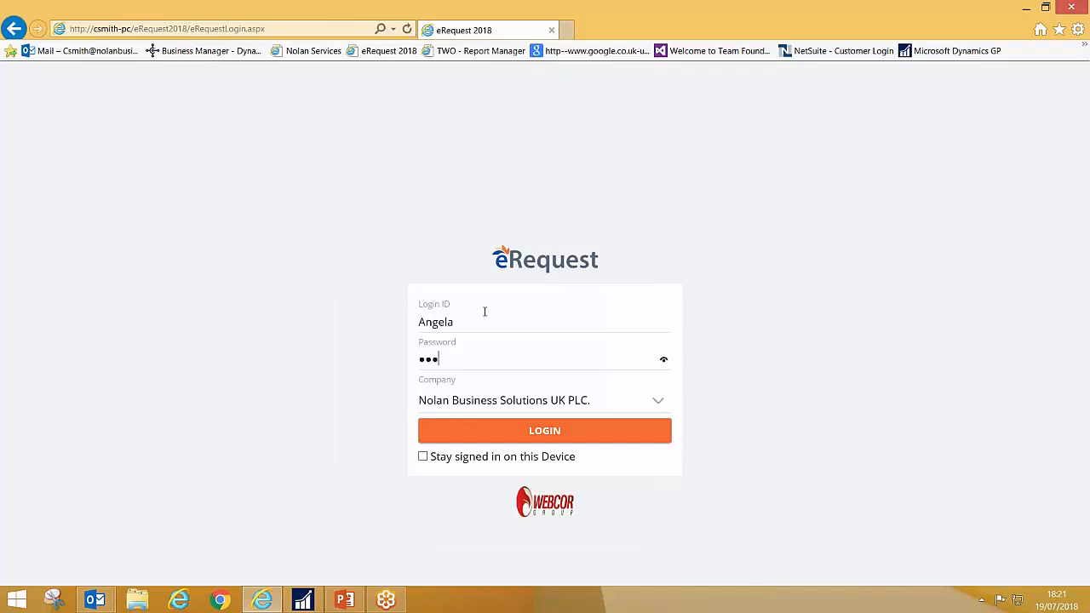
key(Return)
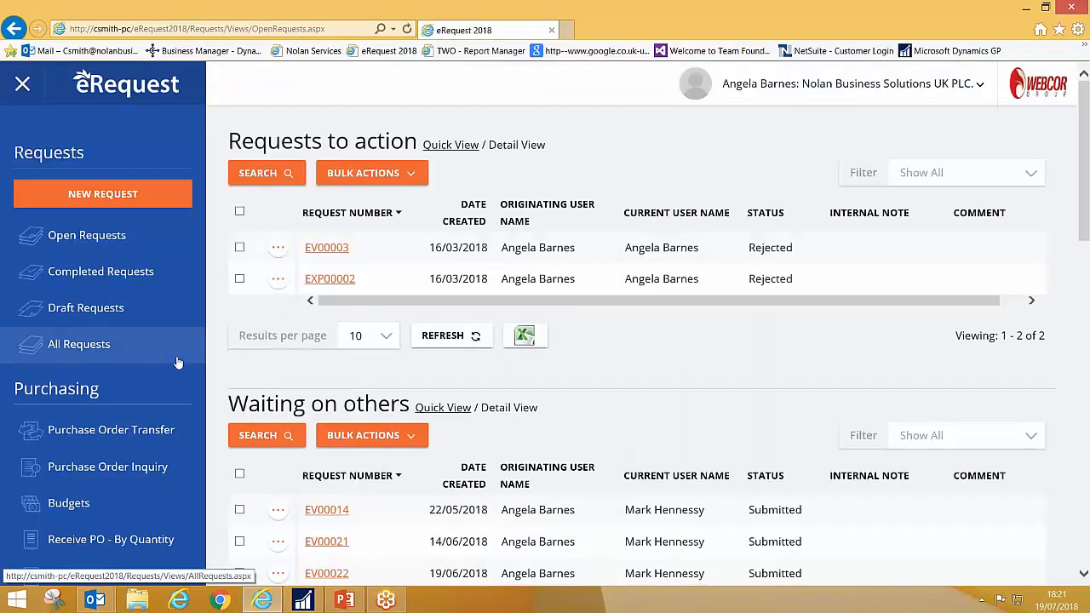
Step: In the Purchase Order Inquiry, view the printed report of the rice purchase order just invoiced and return to the list
click(114, 467)
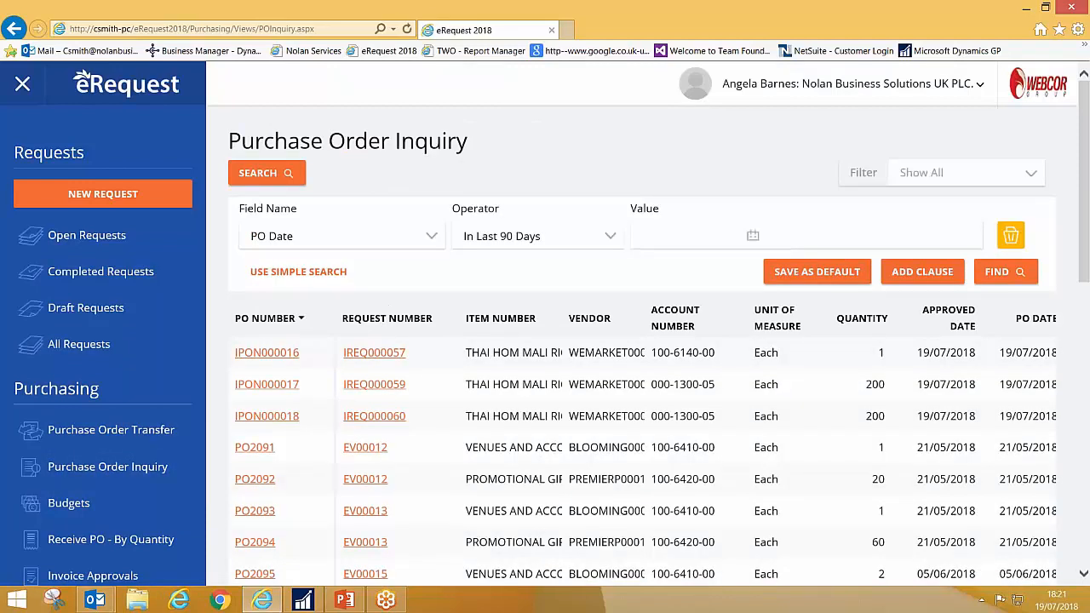
click(267, 416)
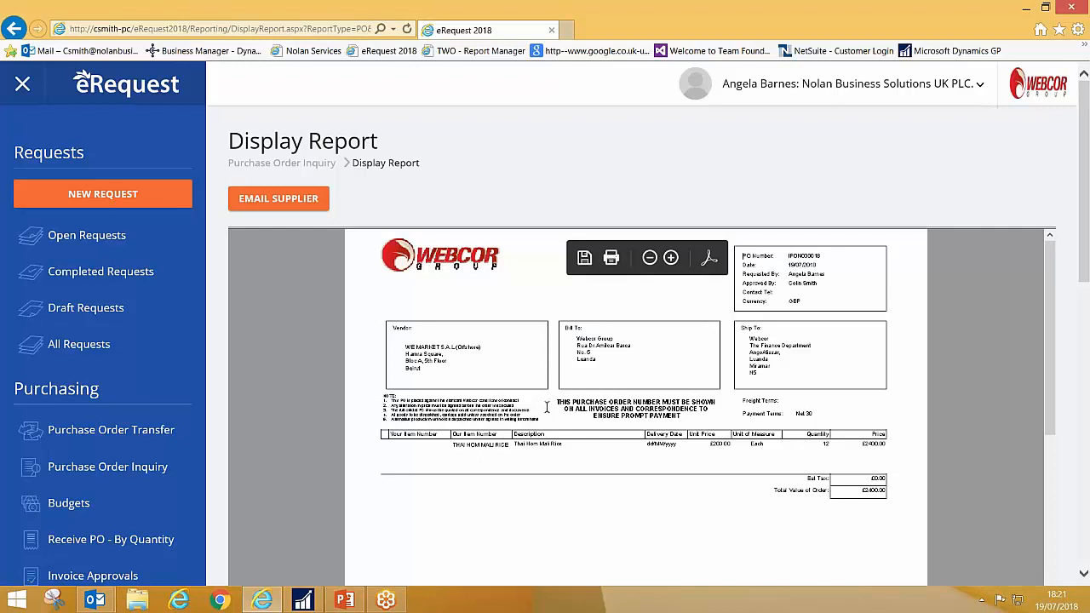
click(283, 164)
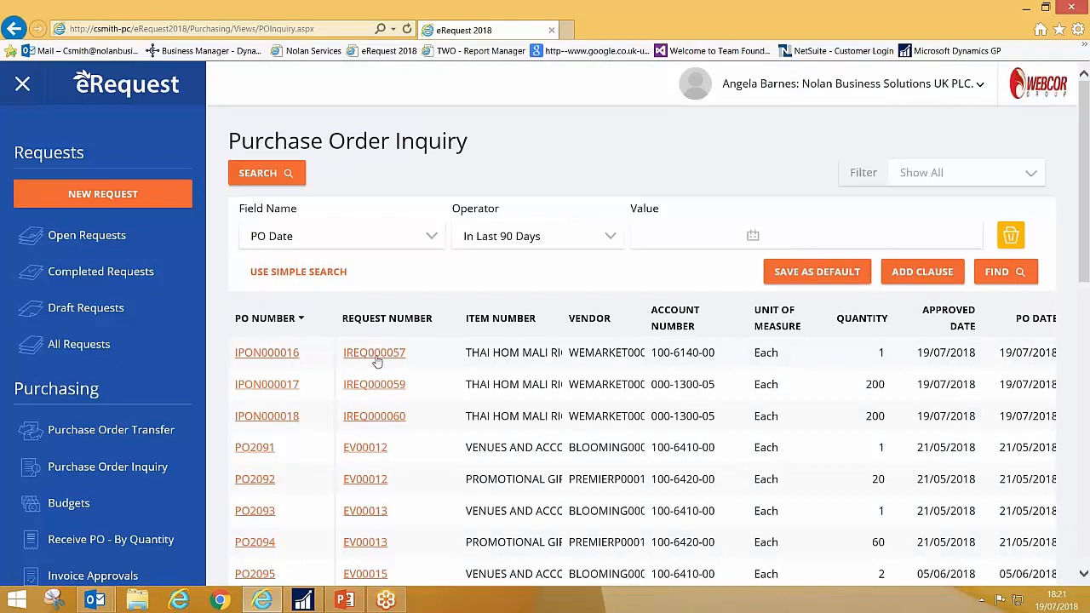
Step: Open the Imports request linked to that purchase order and examine its rice line's GP PO Information
click(374, 417)
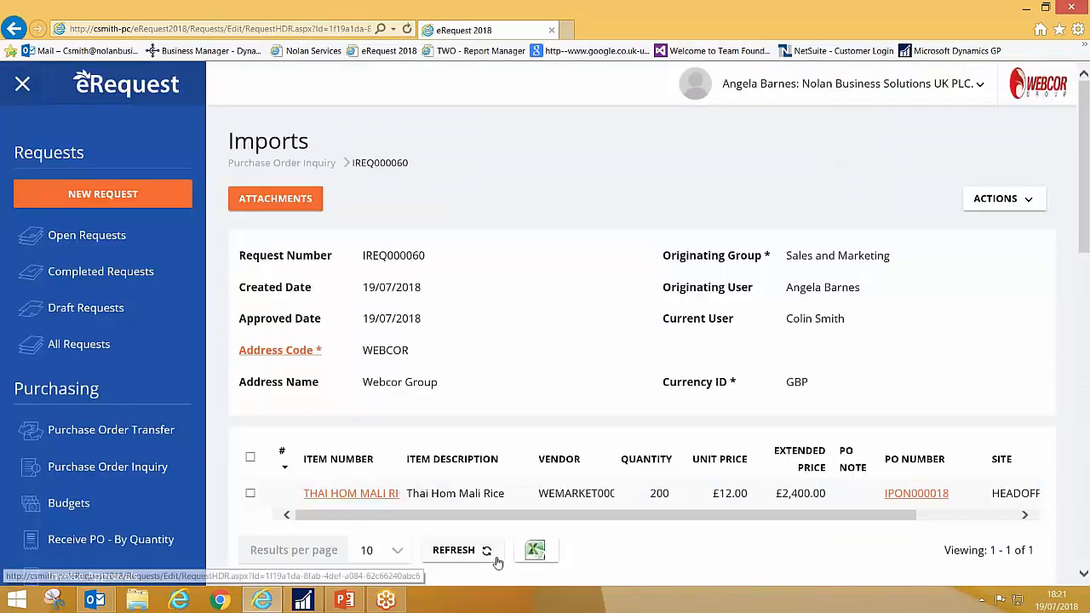
scroll(309, 321, down, 2)
click(356, 337)
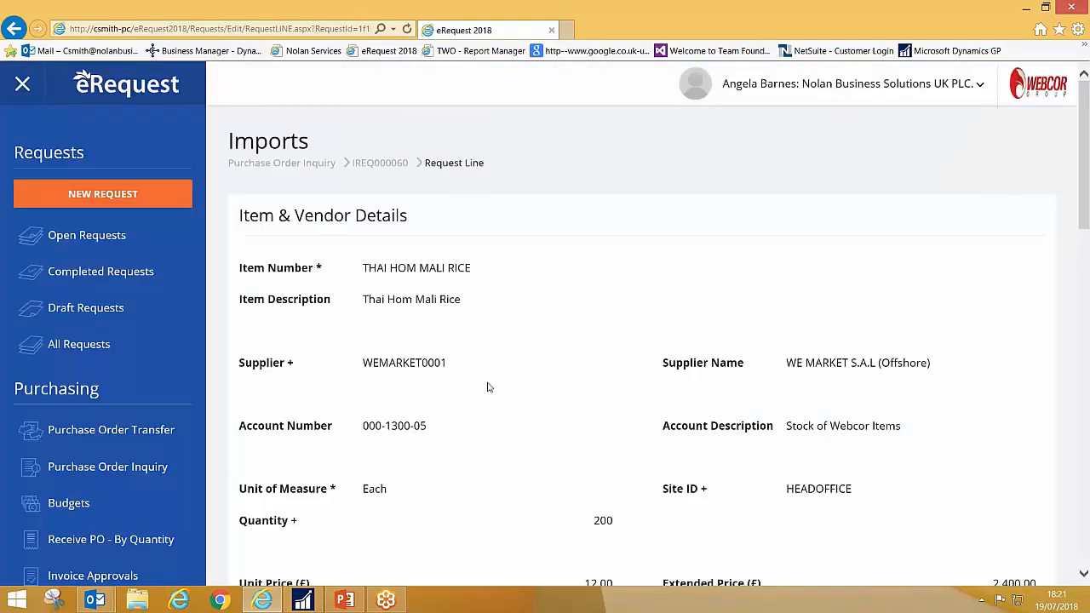
scroll(488, 387, down, 10)
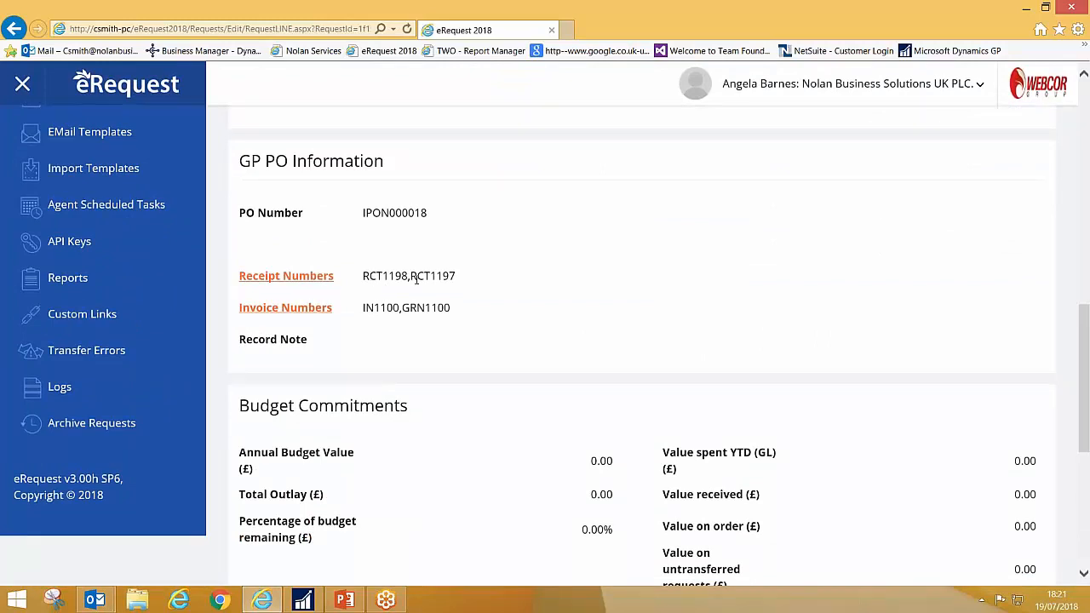
Step: Open the line's invoice details and check the invoiced quantity for IN1100
double_click(436, 308)
click(313, 310)
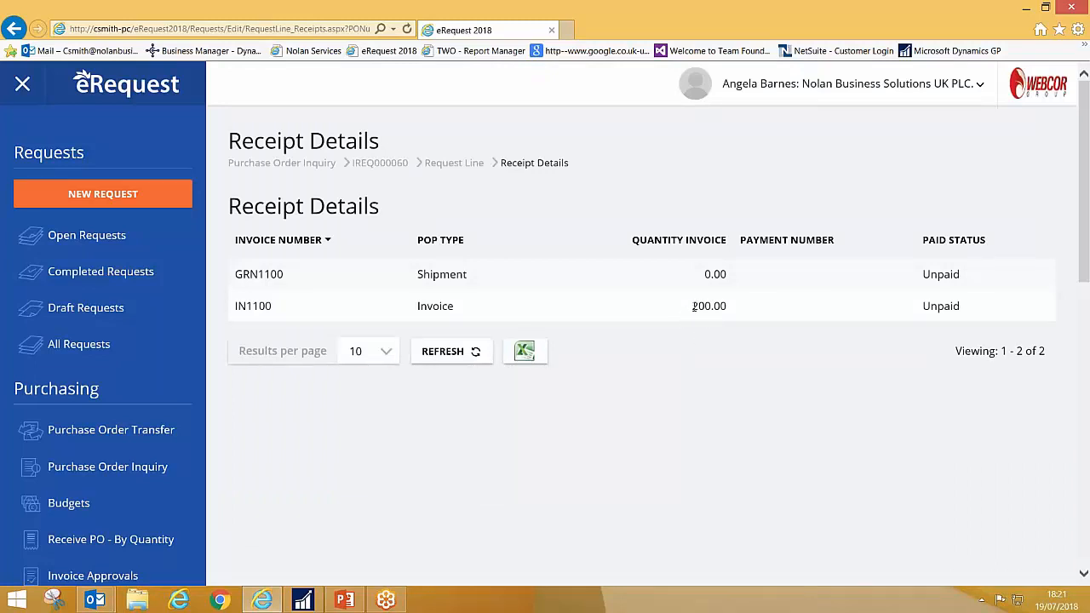
double_click(725, 307)
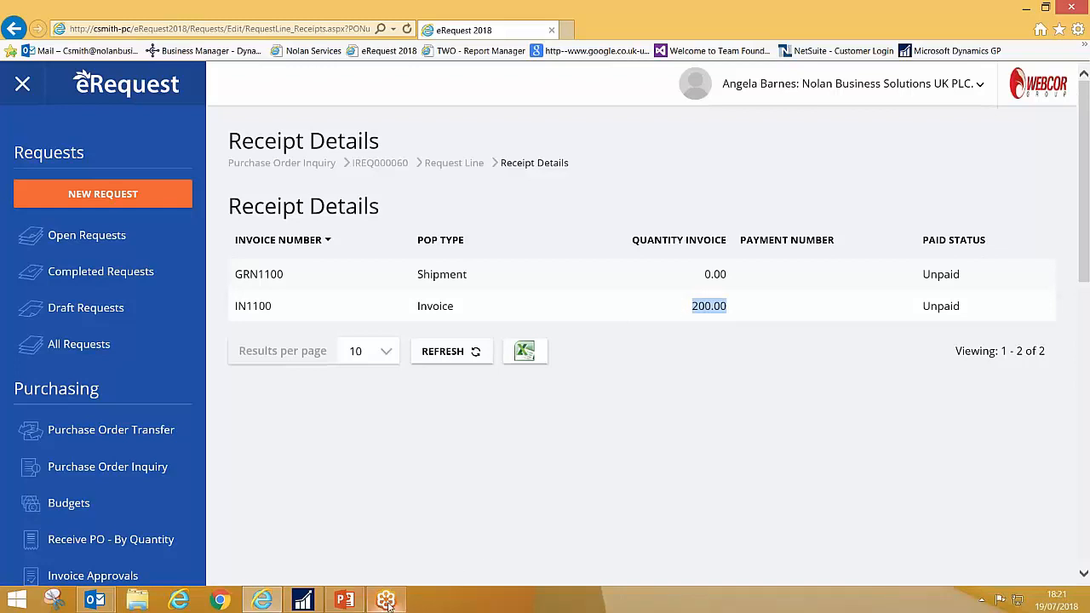
Step: Switch to Dynamics GP, bring up invoice receipt RCT1198 in Purchasing Invoice Entry, and open its batch CS1907
click(302, 600)
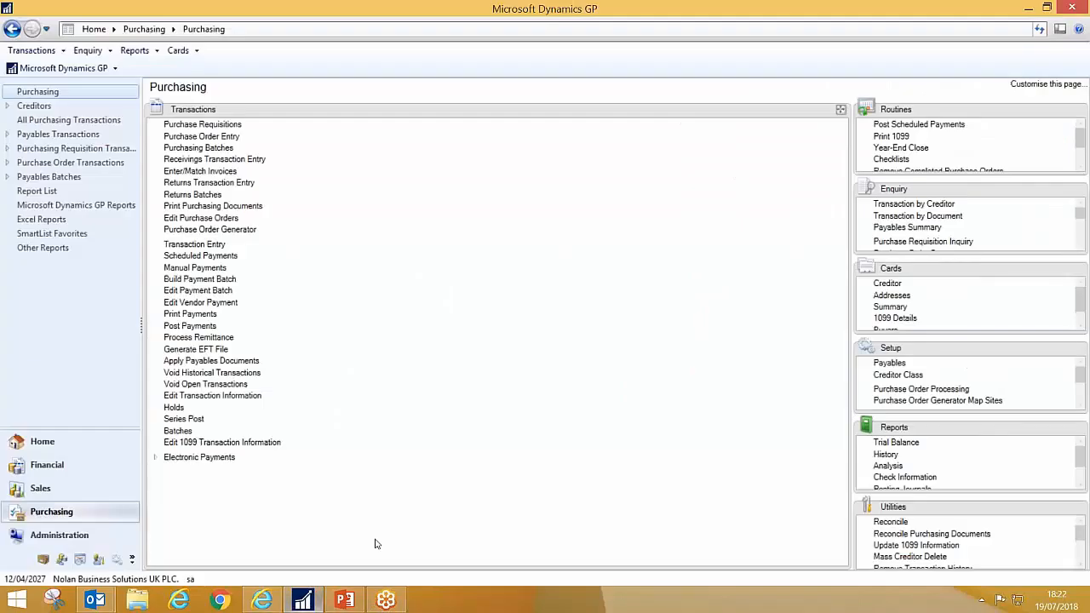
click(220, 174)
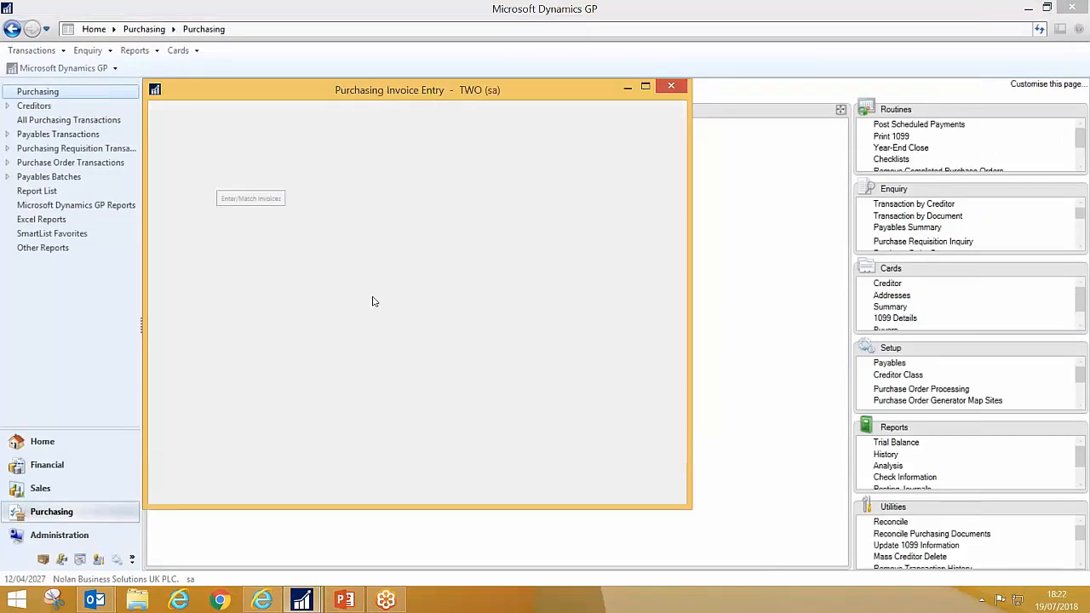
click(326, 187)
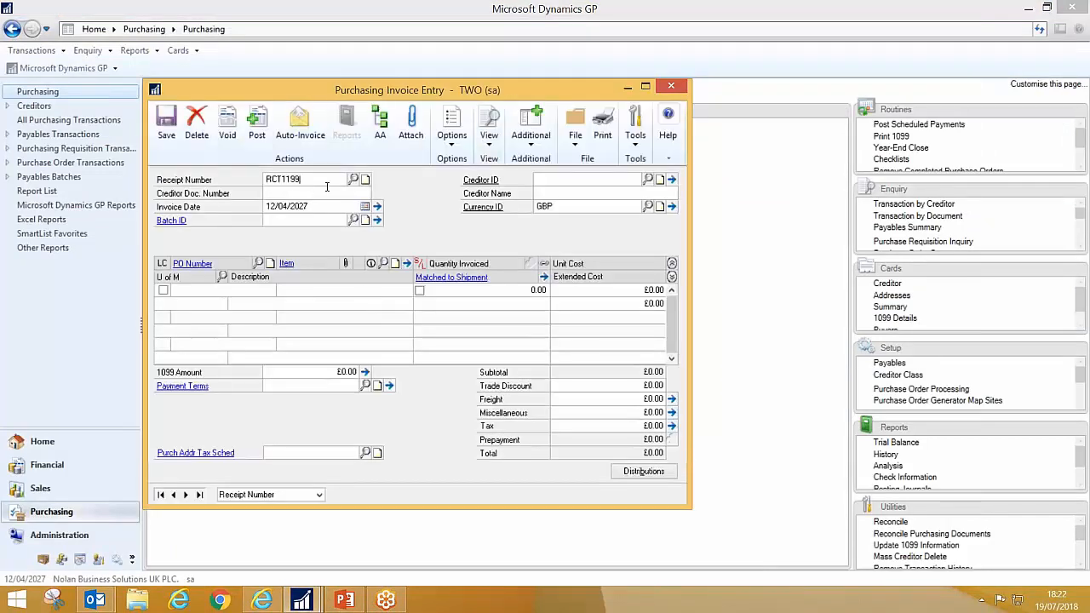
key(Tab)
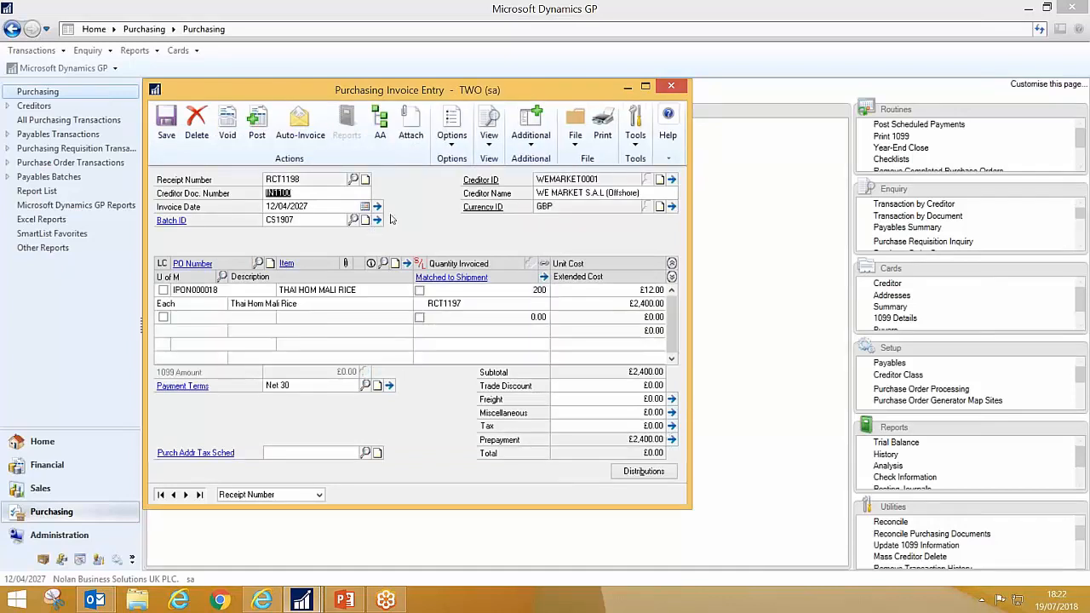
click(377, 220)
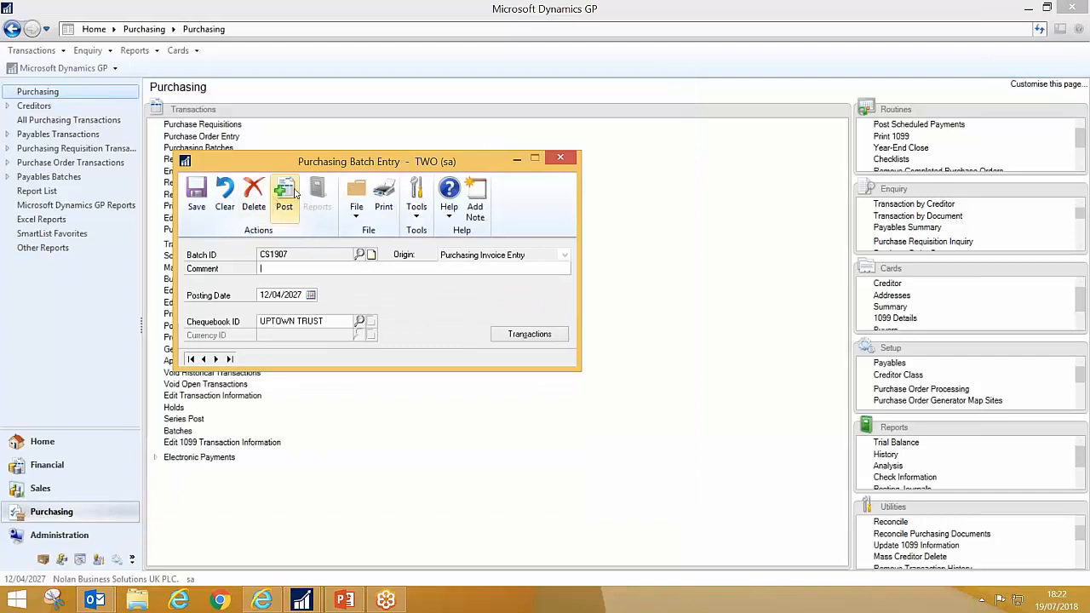
Step: Post batch CS1907 with the Invoice Posting Journal output to screen, skip the remaining posting reports, and close the journal
click(292, 193)
click(442, 302)
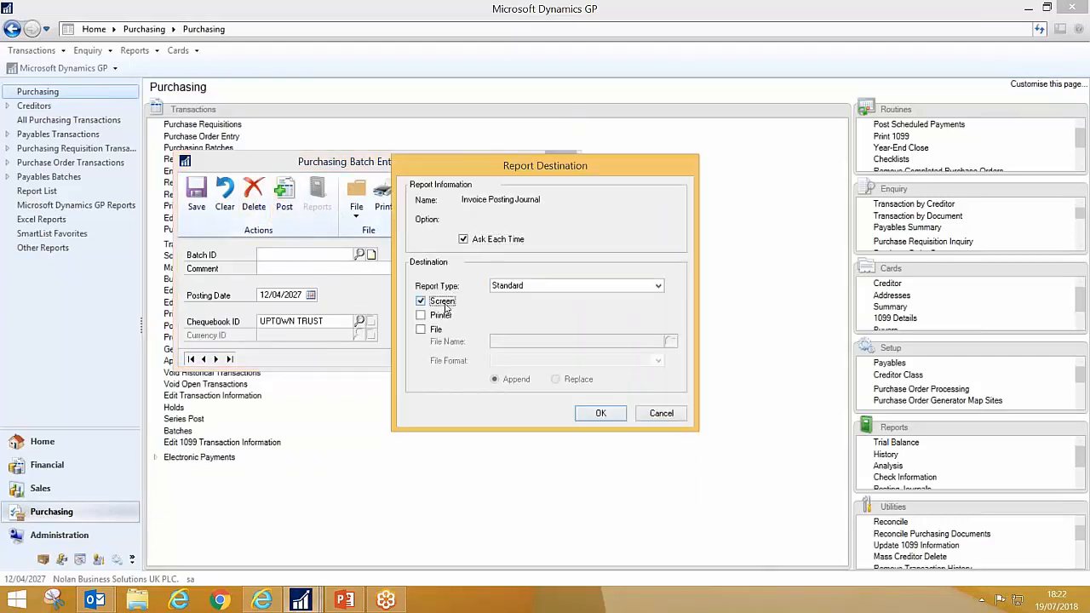
click(600, 415)
click(662, 414)
click(663, 415)
click(661, 414)
click(662, 414)
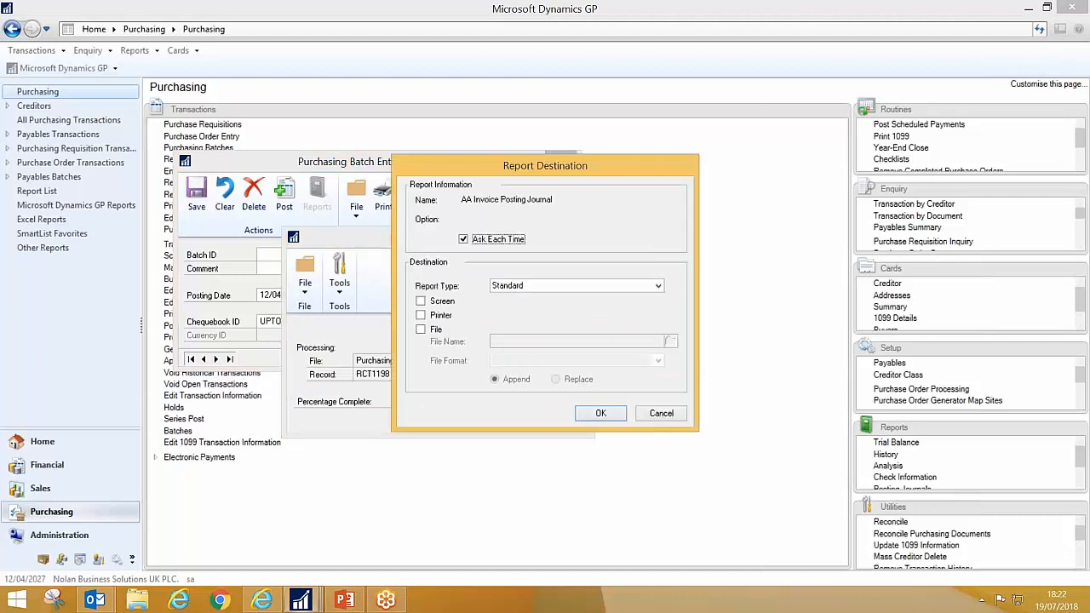
click(663, 414)
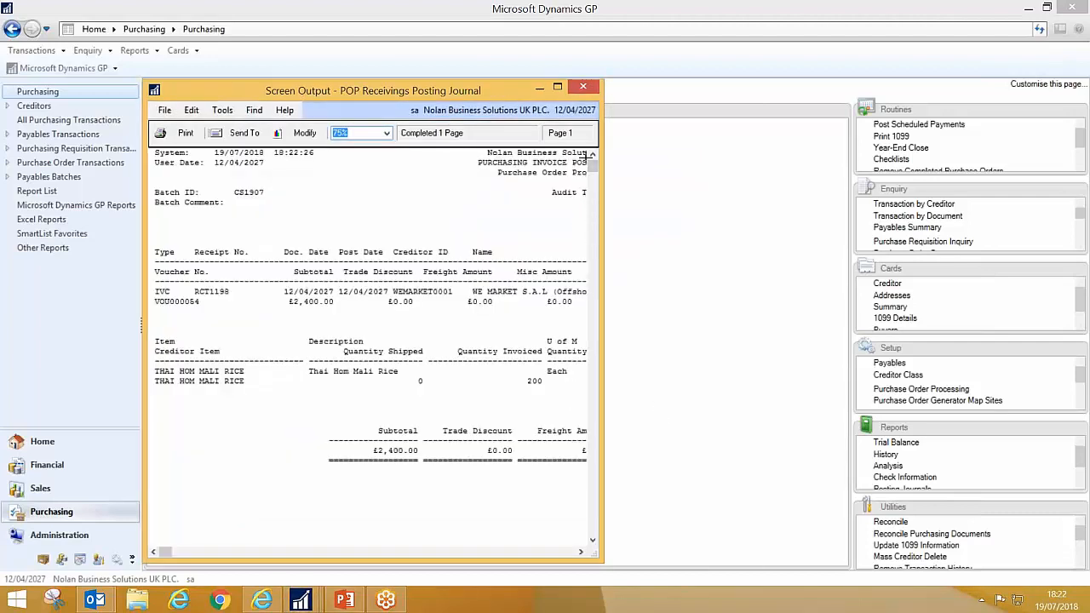
click(591, 88)
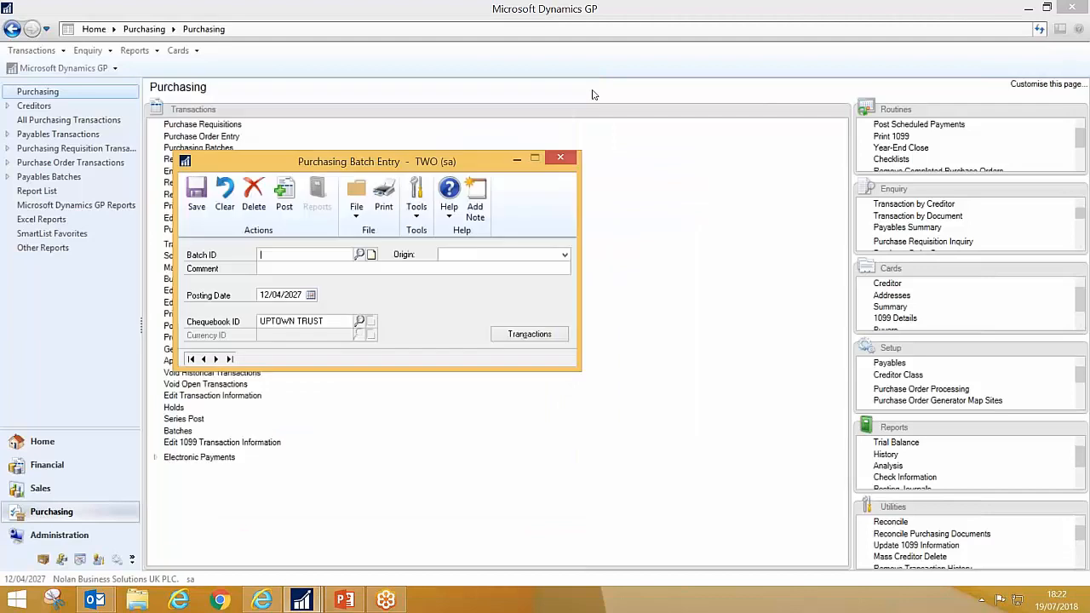
Step: Switch to eRequest and reopen the rice line's receipt details to check the payment number and paid status of IN1100
click(277, 603)
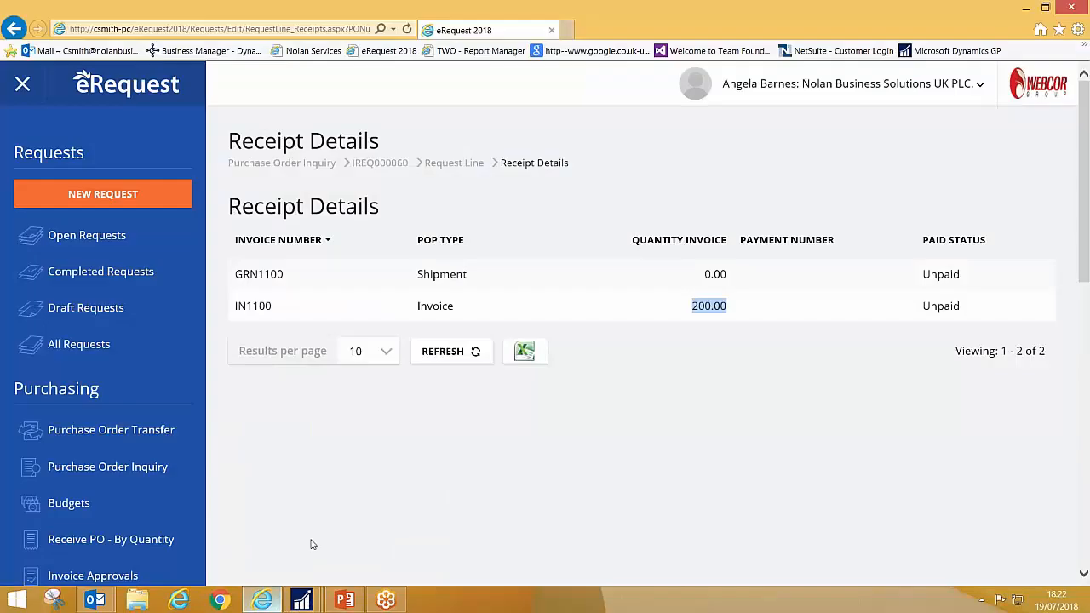
click(452, 164)
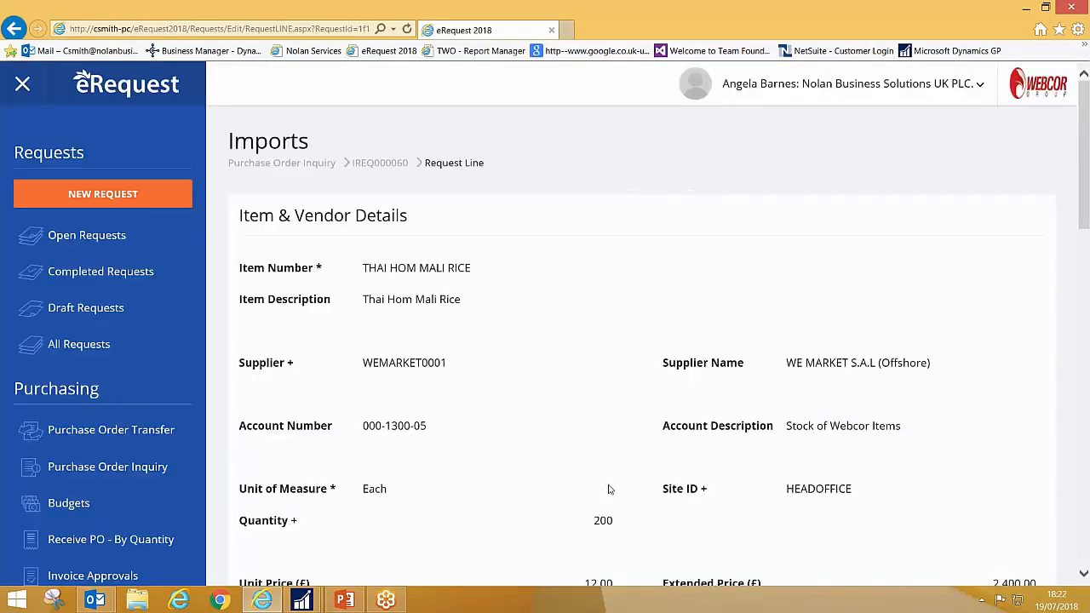
scroll(579, 477, down, 7)
click(293, 466)
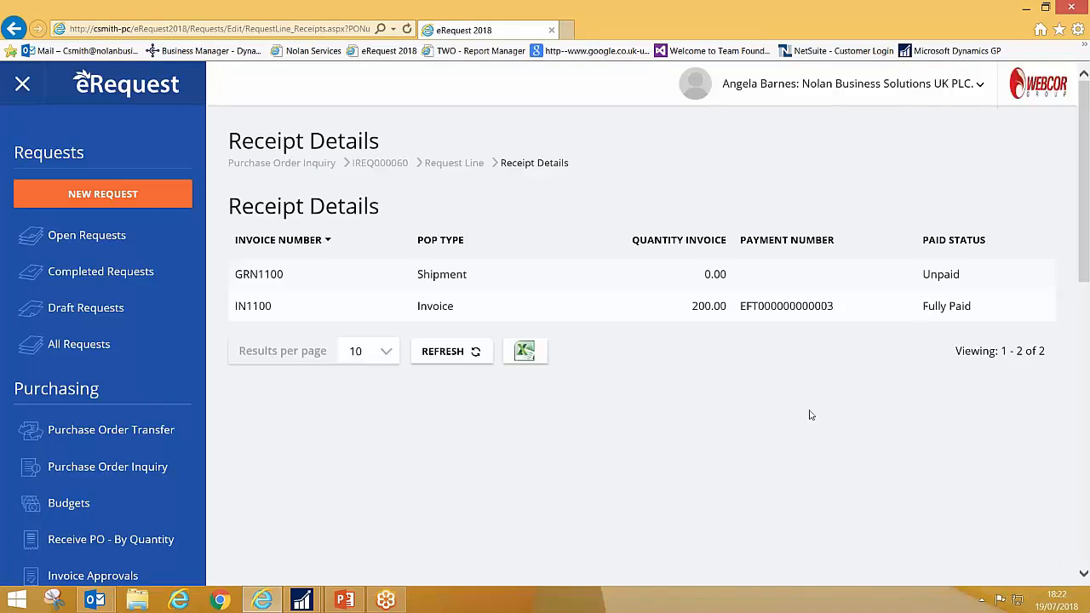
Step: Switch to PowerPoint and start the slide show from the eRequest Purchase to Pay and Dynamics Prepayments slide
click(344, 600)
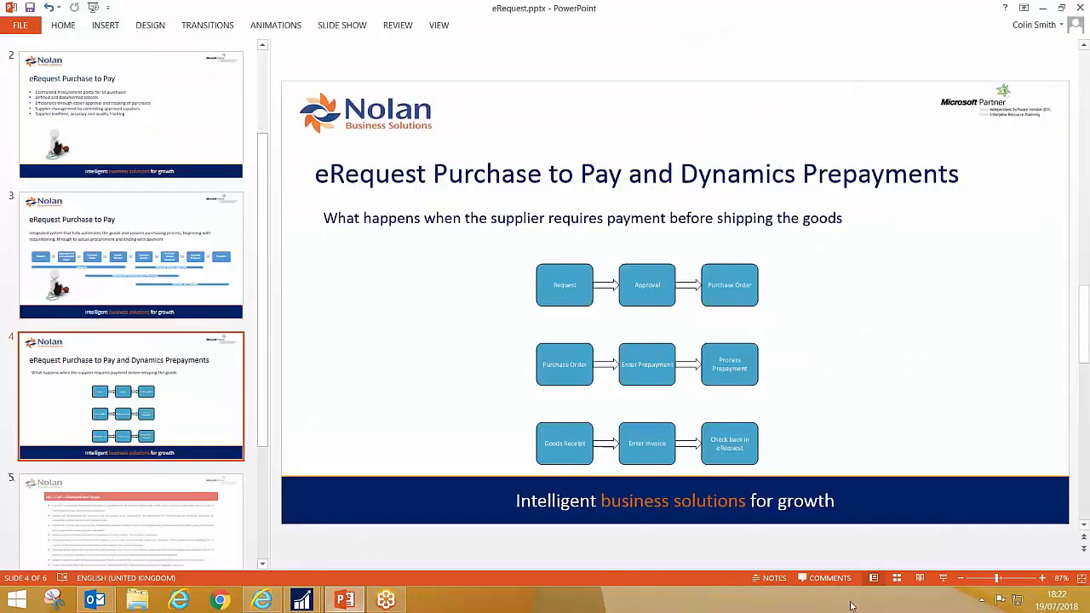
click(943, 578)
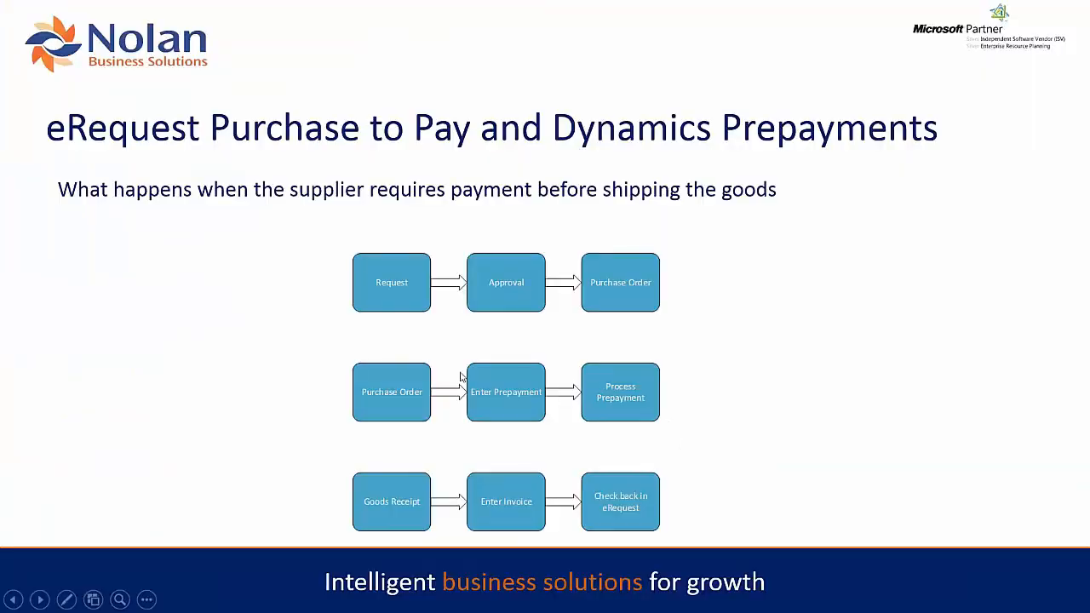